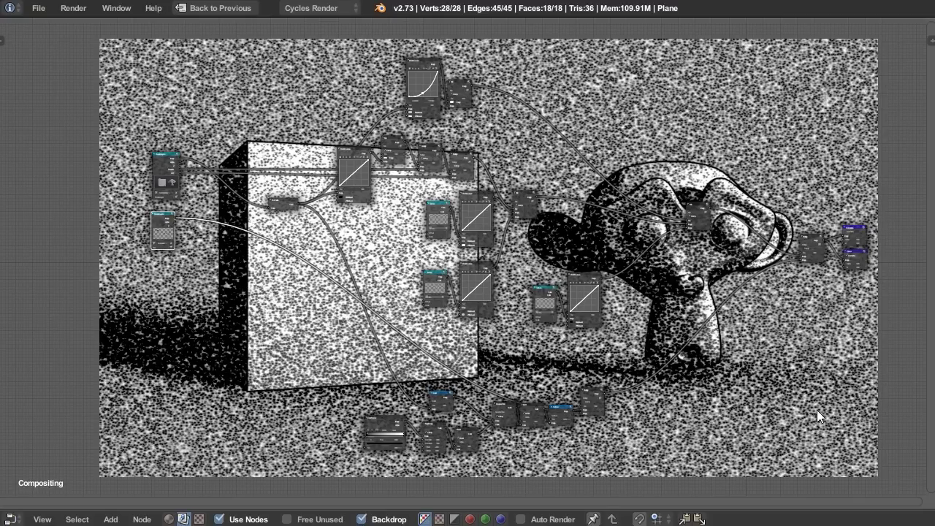
Preview the Render Layers image, the three dot-texture curve nodes, the mix node and the final combining node in turn on the backdrop.
{"action": "left_click", "coordinate": [168, 160], "text": "ctrl+shift"}
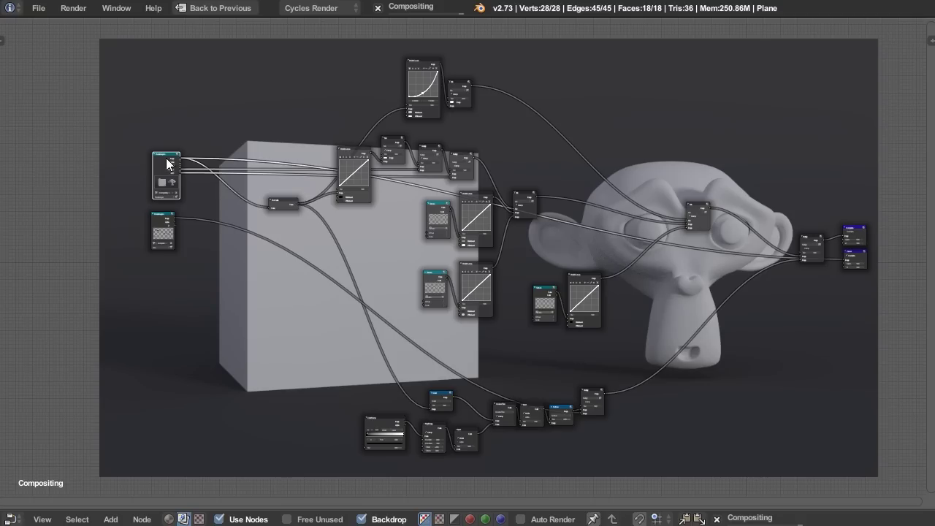
{"action": "left_click", "coordinate": [482, 199]}
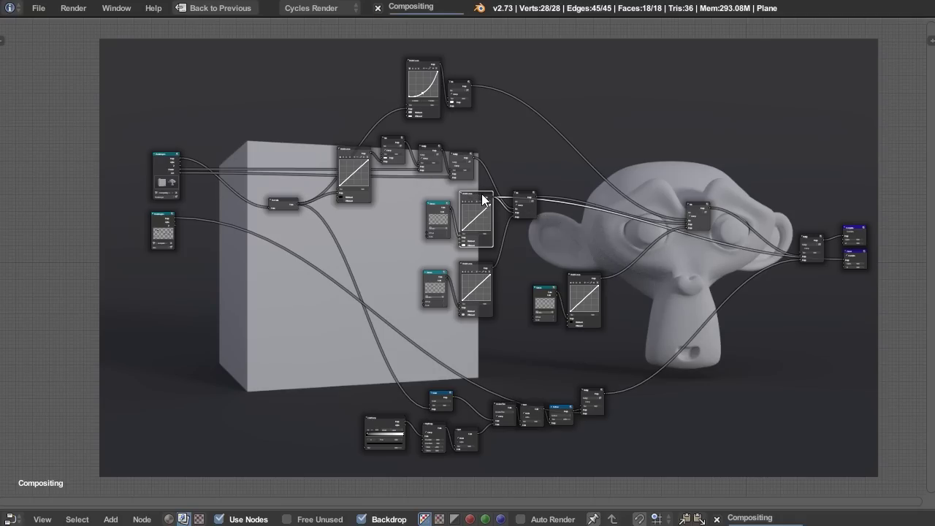
{"action": "left_click", "coordinate": [476, 269], "text": "ctrl+shift"}
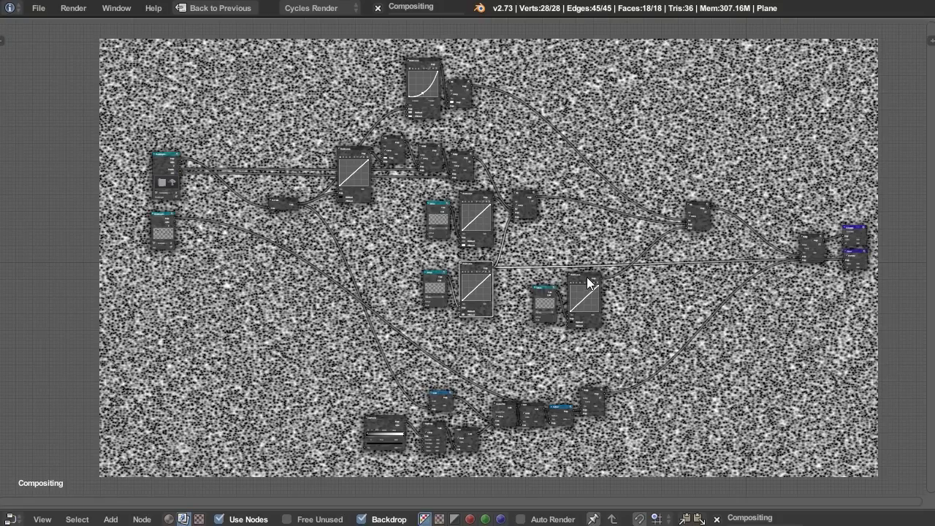
{"action": "left_click", "coordinate": [588, 275], "text": "ctrl+shift"}
{"action": "left_click", "coordinate": [700, 206], "text": "ctrl+shift"}
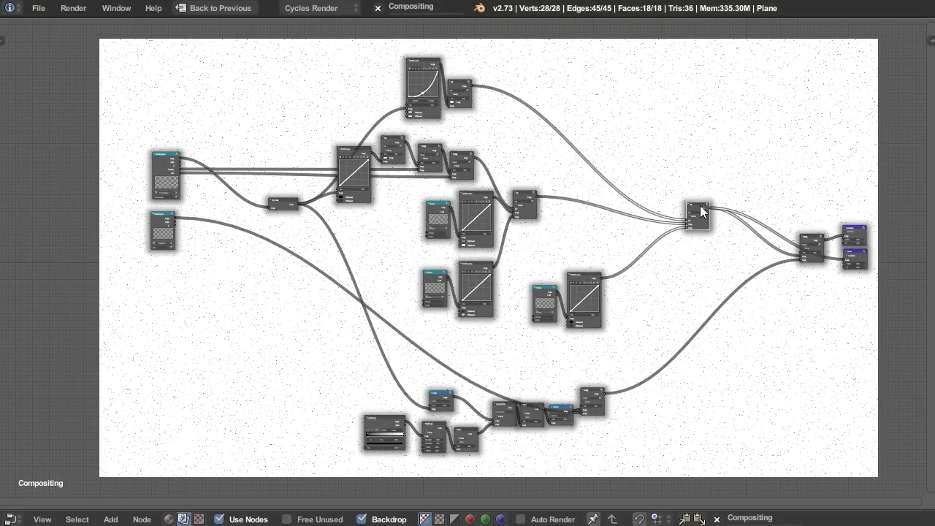
{"action": "left_click", "coordinate": [802, 236], "text": "ctrl+shift"}
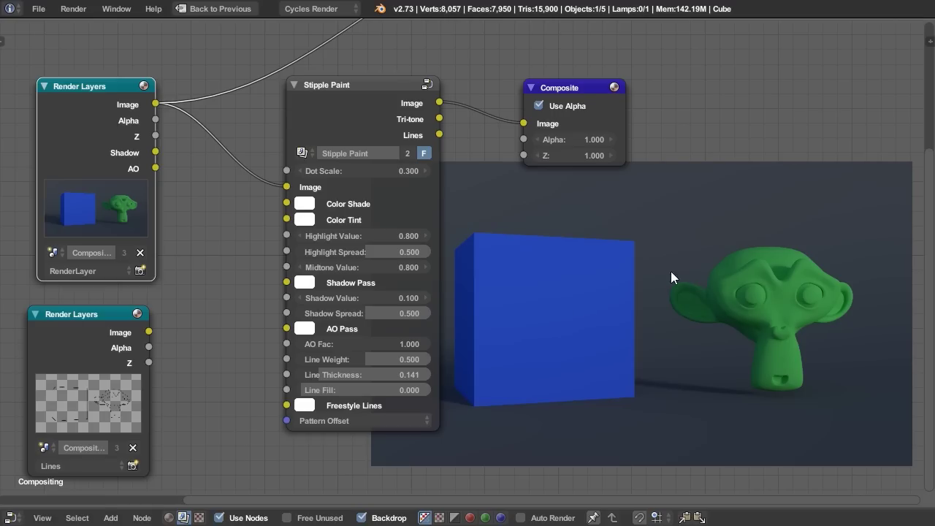
Move the Stipple Paint node slightly farther from the Render Layers nodes and open the group to view its whole internal network.
{"action": "middle_click_drag", "start_coordinate": [597, 304], "coordinate": [649, 302]}
{"action": "left_click_drag", "start_coordinate": [413, 122], "coordinate": [435, 116]}
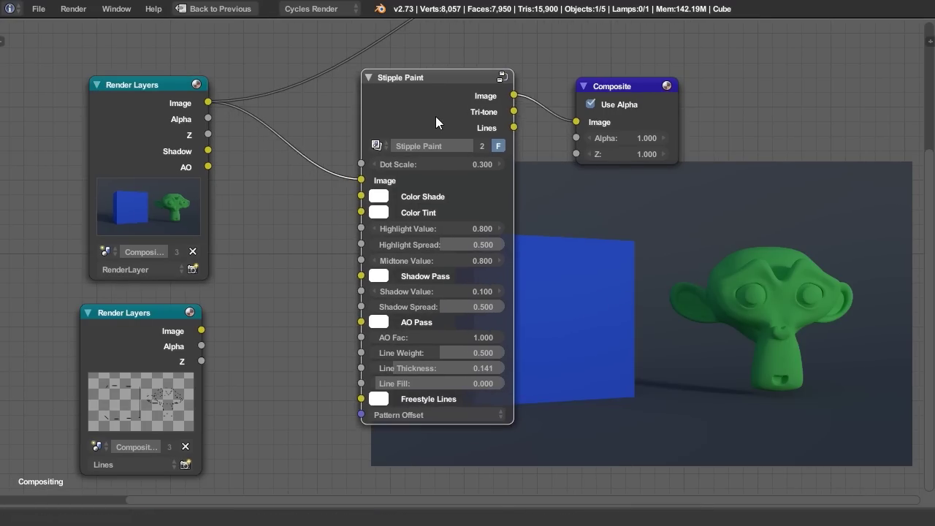
{"action": "key", "text": "Tab"}
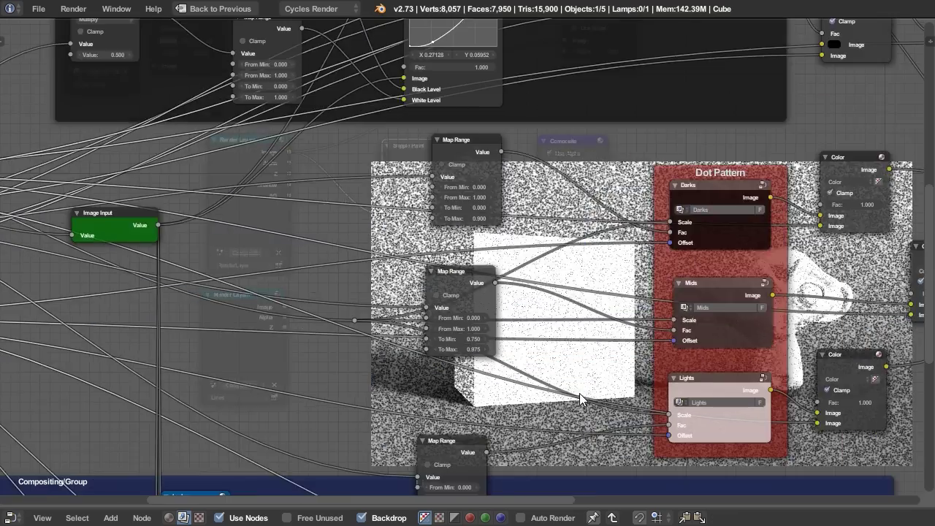
{"action": "scroll", "coordinate": [579, 393], "scroll_direction": "down", "scroll_amount": 5}
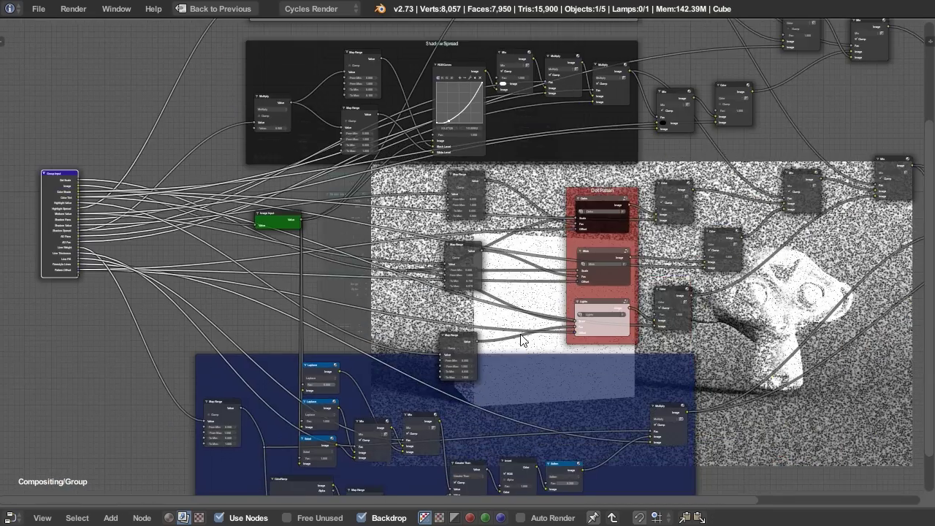
{"action": "scroll", "coordinate": [522, 339], "scroll_direction": "down", "scroll_amount": 4}
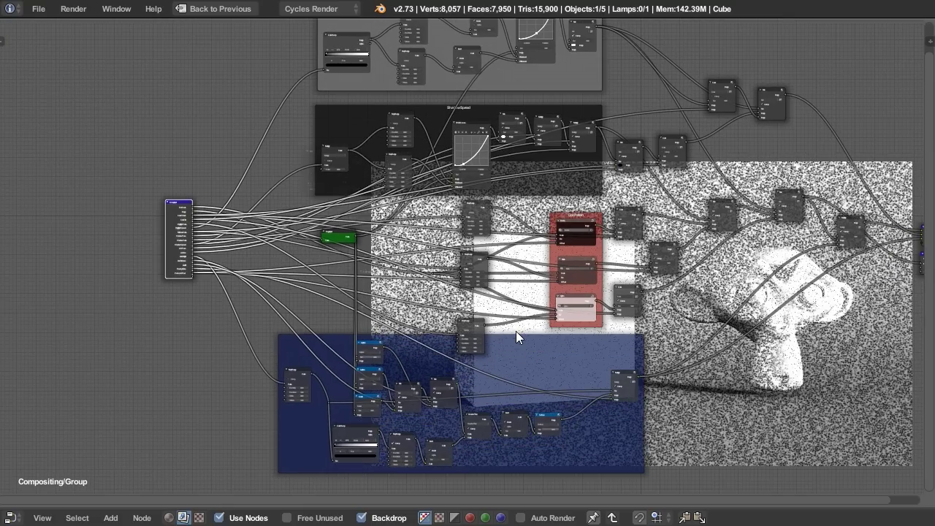
Inspect the contents of the nested Darks group in the Dot Pattern frame and return to the Stipple Paint group.
{"action": "left_click", "coordinate": [579, 222]}
{"action": "key", "text": "Tab"}
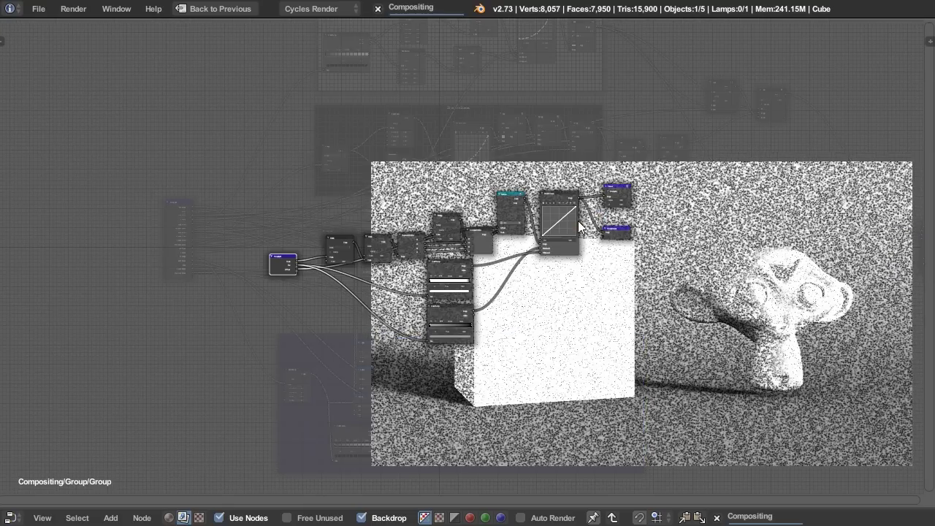
{"action": "key", "text": "Tab"}
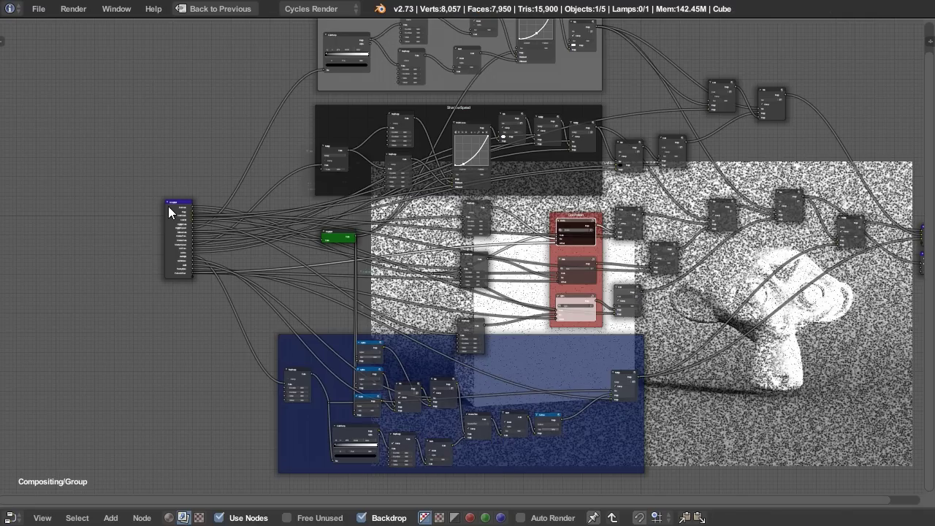
Examine the Group Input connections inside Stipple Paint and go back out to the main compositing tree.
{"action": "left_click", "coordinate": [168, 206]}
{"action": "middle_click_drag", "start_coordinate": [521, 232], "coordinate": [485, 266]}
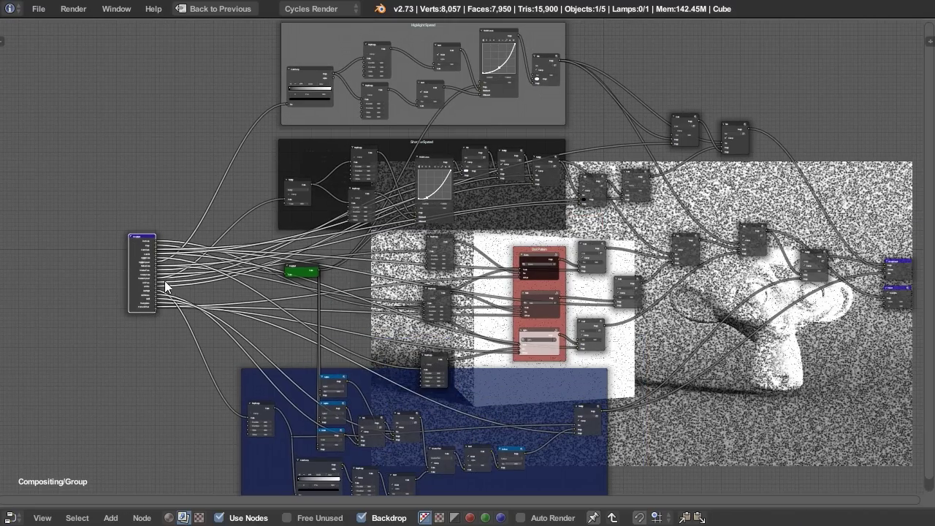
{"action": "key", "text": "Tab"}
{"action": "scroll", "coordinate": [515, 274], "scroll_direction": "up", "scroll_amount": 4}
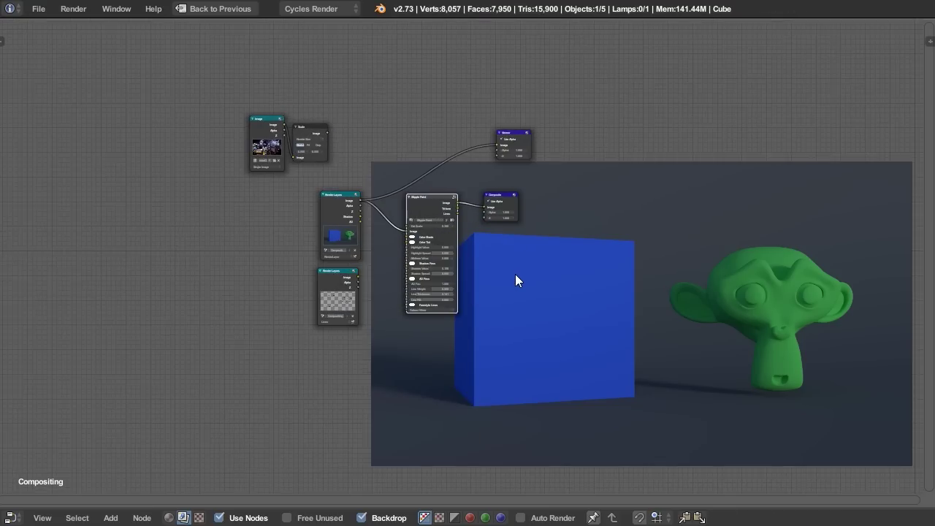
{"action": "scroll", "coordinate": [495, 297], "scroll_direction": "up", "scroll_amount": 4}
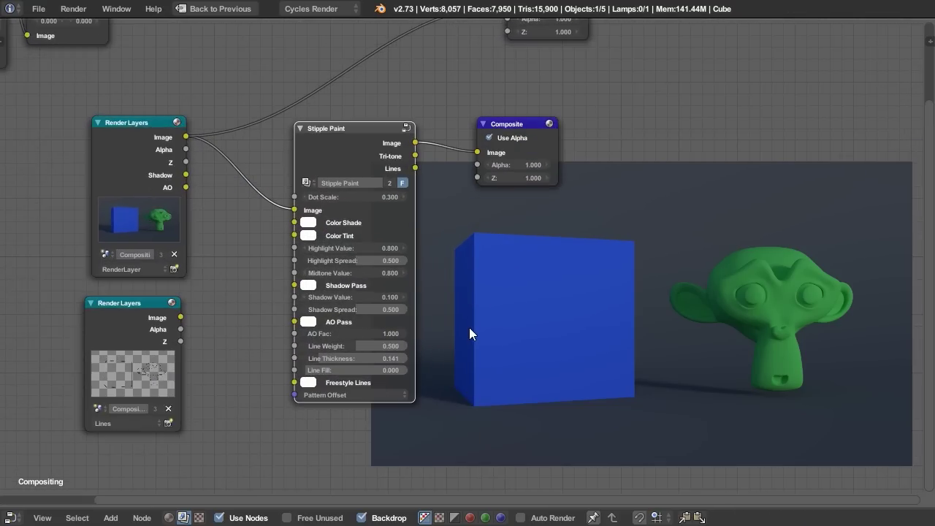
Connect the Stipple Paint node's Image output to the viewer so the stippled result shows on the backdrop.
{"action": "middle_click_drag", "start_coordinate": [460, 318], "coordinate": [474, 324]}
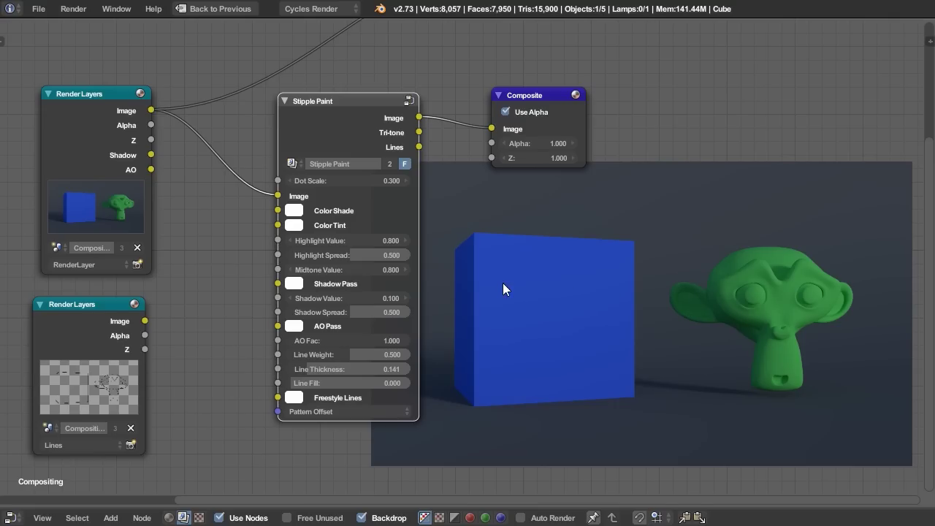
{"action": "middle_click_drag", "start_coordinate": [503, 285], "coordinate": [526, 282]}
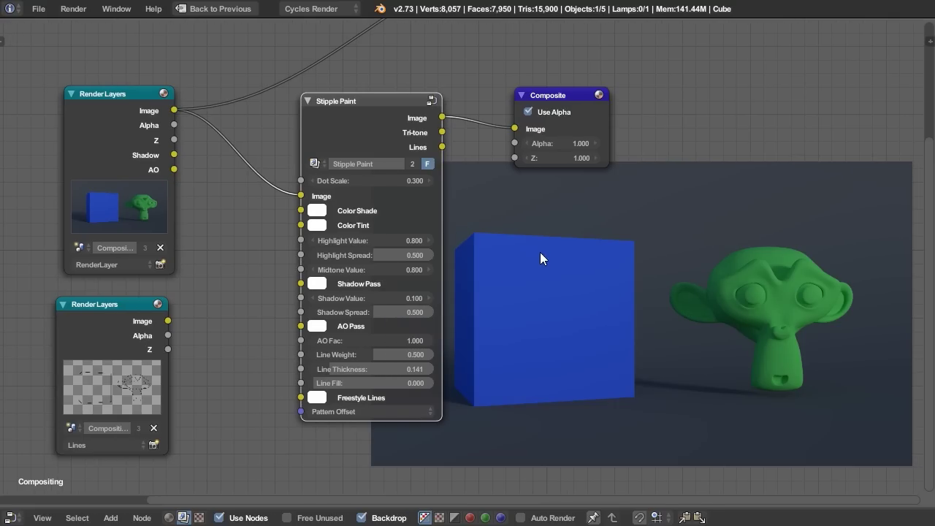
{"action": "left_click", "coordinate": [393, 106], "text": "ctrl+shift"}
{"action": "middle_click_drag", "start_coordinate": [616, 226], "coordinate": [583, 223]}
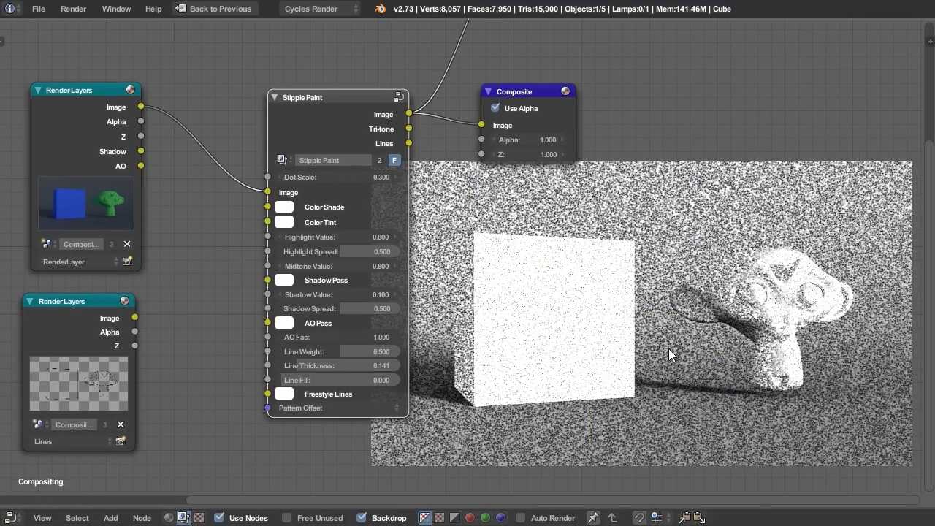
Try different Stipple Paint Dot Scale values, including 0.400, 1.300 and 0.100, and set it back to 0.300.
{"action": "scroll", "coordinate": [441, 279], "scroll_direction": "up", "scroll_amount": 2}
{"action": "middle_click_drag", "start_coordinate": [443, 276], "coordinate": [480, 257]}
{"action": "left_click", "coordinate": [426, 145]}
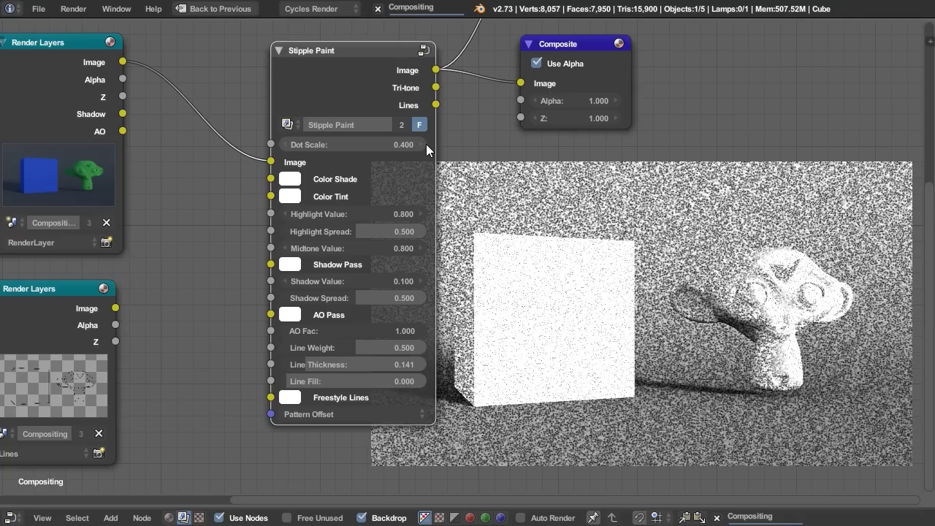
{"action": "left_click_drag", "start_coordinate": [365, 145], "coordinate": [431, 145]}
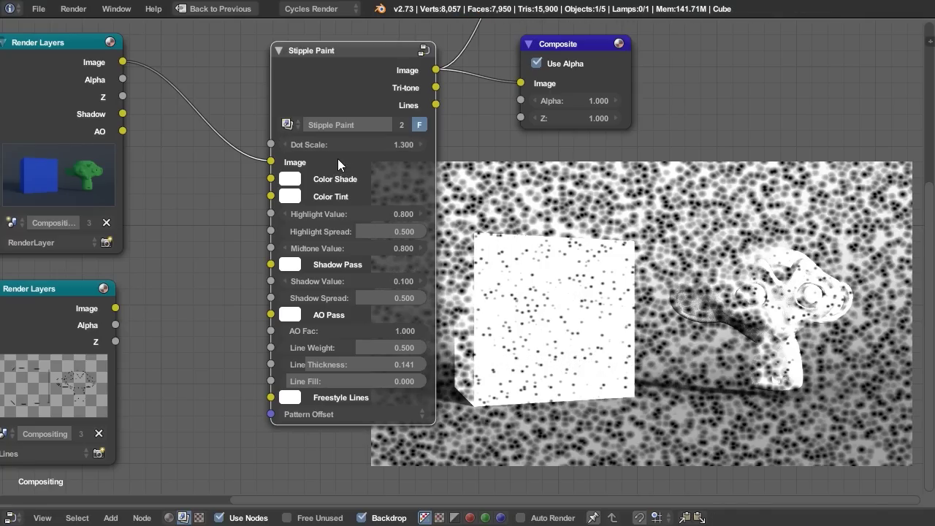
{"action": "left_click_drag", "start_coordinate": [361, 145], "coordinate": [266, 146]}
{"action": "left_click", "coordinate": [417, 145]}
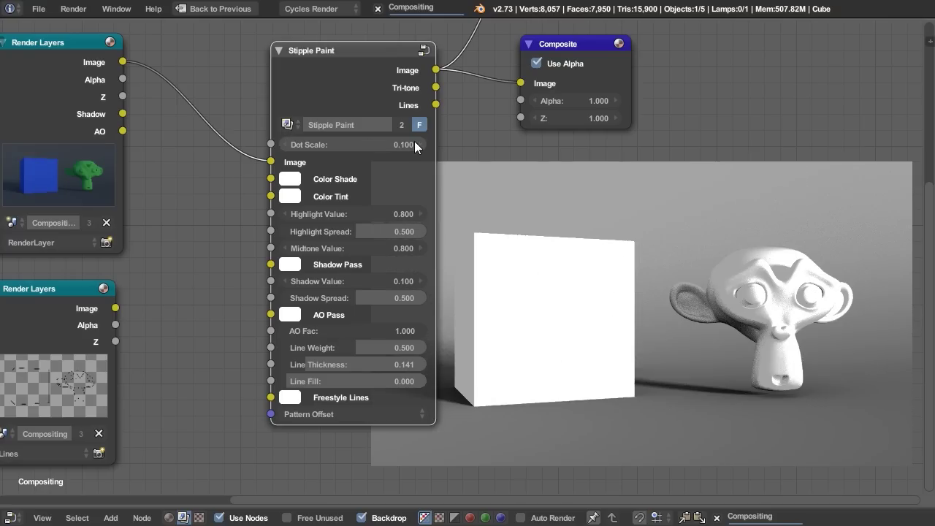
{"action": "left_click", "coordinate": [415, 144]}
{"action": "left_click", "coordinate": [414, 145]}
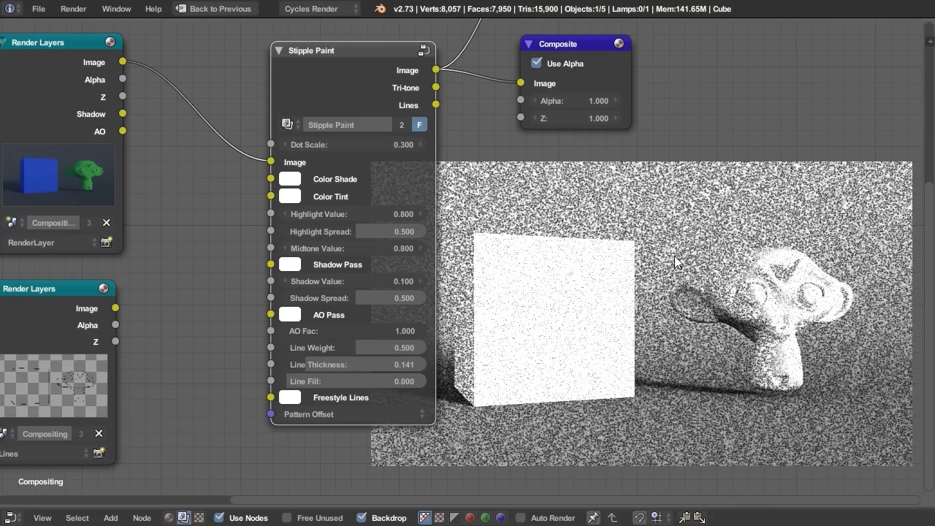
Try a light blue Color Shade on the Stipple Paint node and reset the color to white.
{"action": "middle_click_drag", "start_coordinate": [555, 225], "coordinate": [513, 208]}
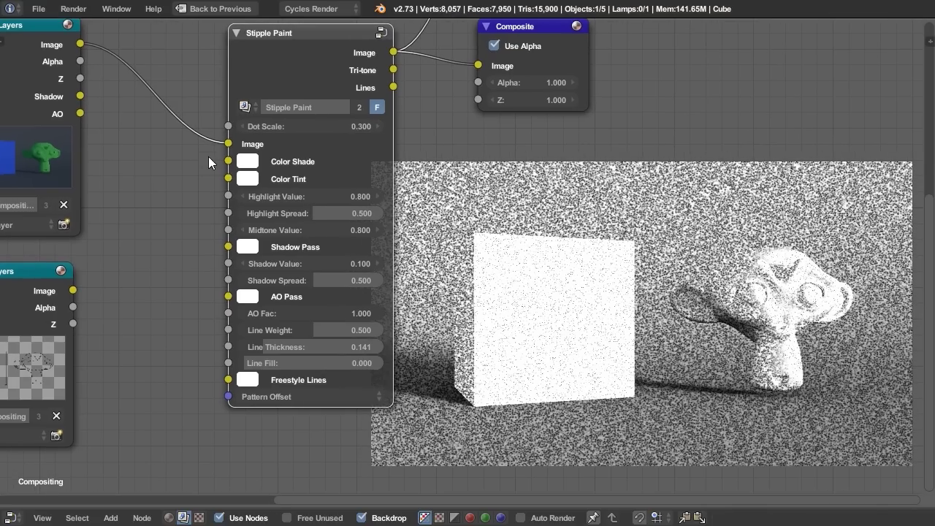
{"action": "mouse_move", "coordinate": [82, 44]}
{"action": "left_mouse_down"}
{"action": "mouse_move", "coordinate": [174, 161]}
{"action": "mouse_move", "coordinate": [229, 161]}
{"action": "mouse_move", "coordinate": [195, 159]}
{"action": "mouse_move", "coordinate": [228, 179]}
{"action": "mouse_move", "coordinate": [252, 167]}
{"action": "left_mouse_up"}
{"action": "left_click", "coordinate": [257, 163]}
{"action": "left_click_drag", "start_coordinate": [306, 231], "coordinate": [318, 218]}
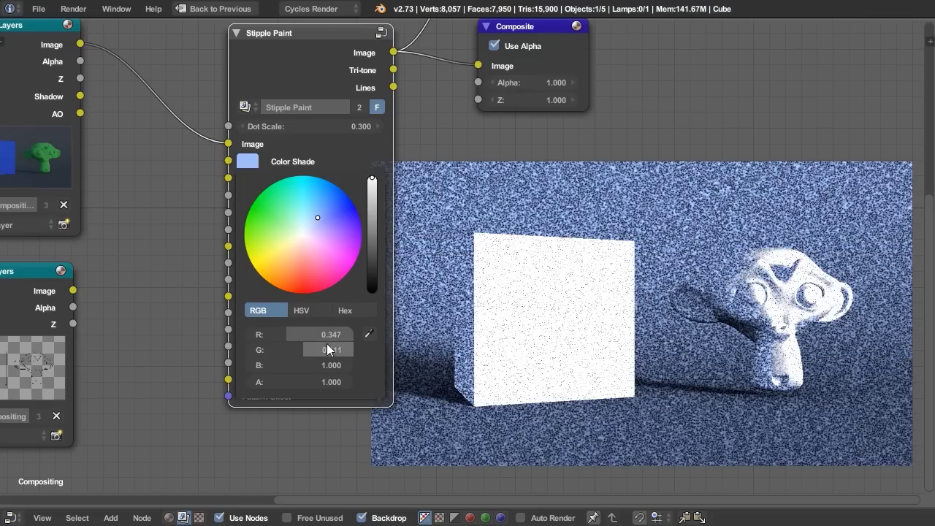
{"action": "left_click", "coordinate": [302, 310]}
{"action": "left_click_drag", "start_coordinate": [328, 350], "coordinate": [256, 350]}
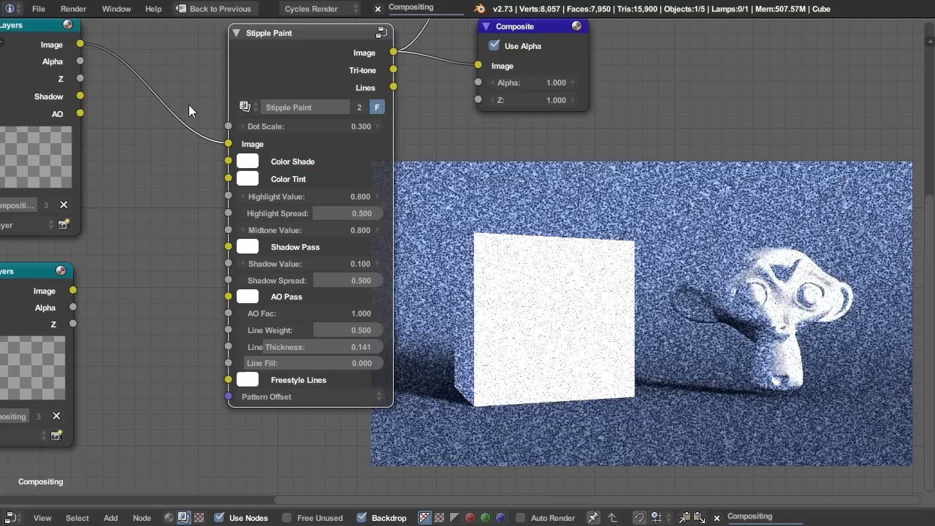
Try a Highlight Value of 0.600 on the Stipple Paint node and return it to 0.800.
{"action": "middle_click_drag", "start_coordinate": [188, 177], "coordinate": [205, 186]}
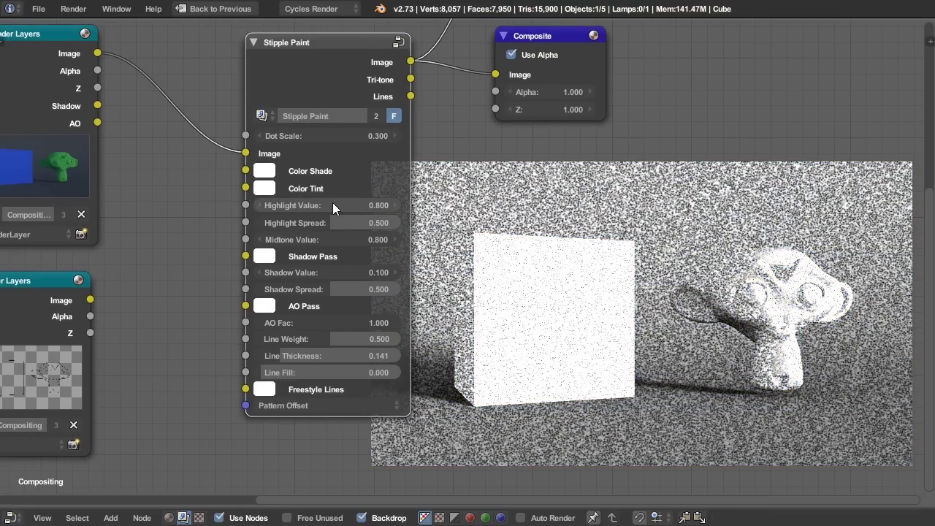
{"action": "left_click", "coordinate": [258, 205]}
{"action": "left_click", "coordinate": [259, 204]}
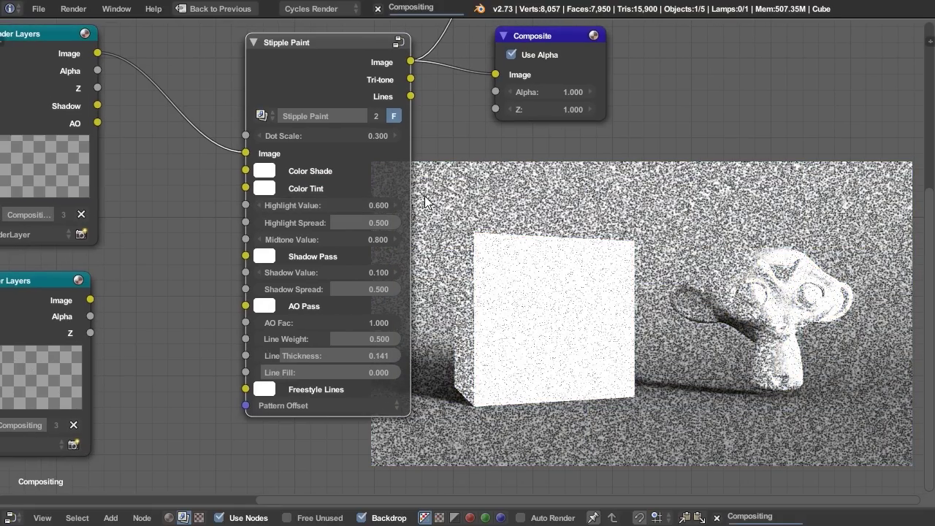
{"action": "left_click", "coordinate": [395, 205]}
{"action": "left_click", "coordinate": [395, 205]}
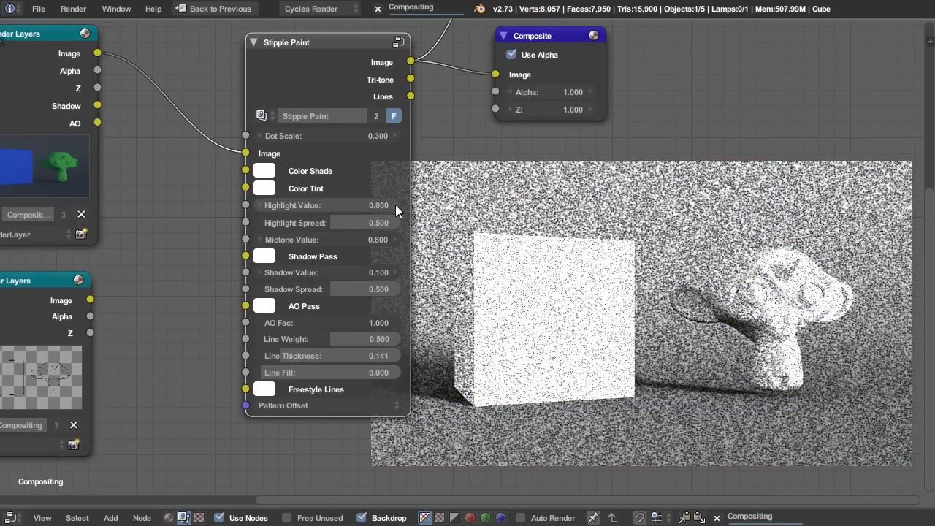
Set the Stipple Paint node's Highlight Spread to 0.505 and its Midtone Value to 0.900.
{"action": "mouse_move", "coordinate": [330, 224]}
{"action": "left_mouse_down"}
{"action": "mouse_move", "coordinate": [357, 222]}
{"action": "mouse_move", "coordinate": [296, 222]}
{"action": "mouse_move", "coordinate": [333, 222]}
{"action": "left_mouse_up"}
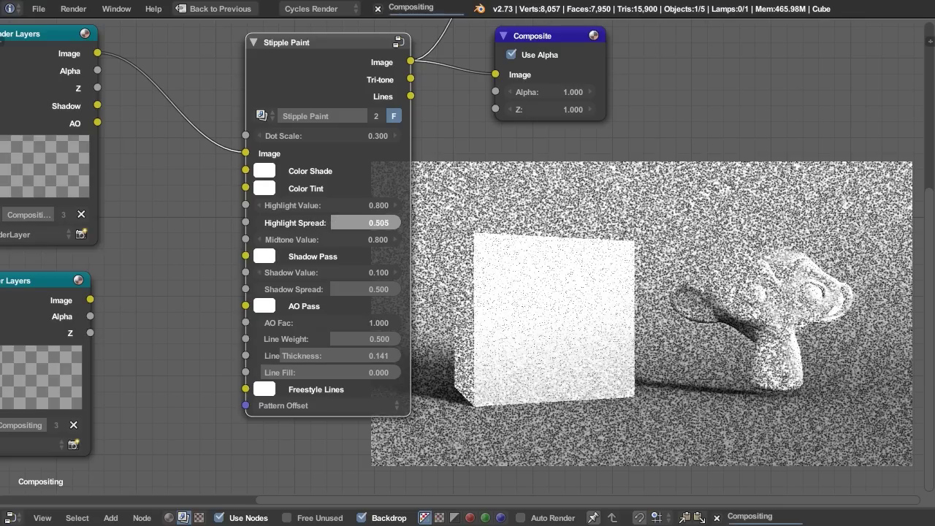
{"action": "left_click_drag", "start_coordinate": [264, 238], "coordinate": [277, 237]}
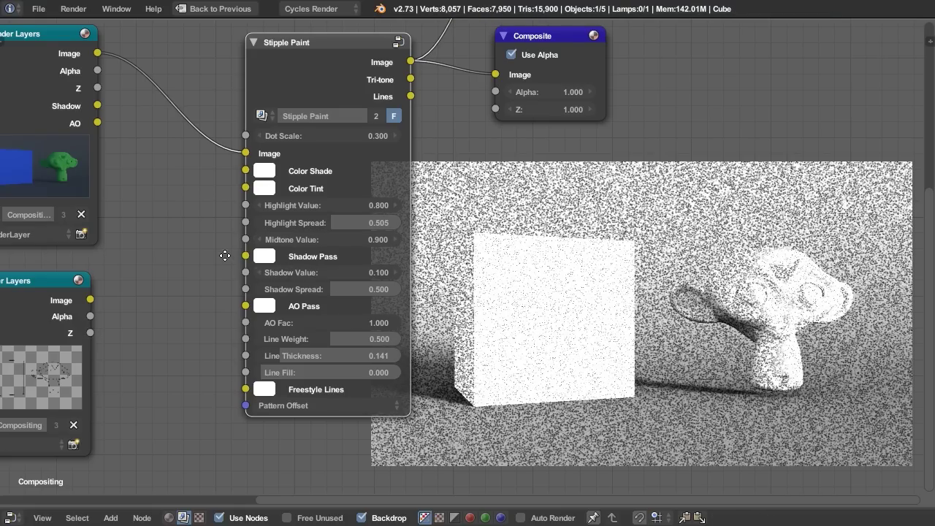
Try a Dot Scale of 0.400 with the adjusted highlights and midtones, and restore it to 0.300.
{"action": "middle_click_drag", "start_coordinate": [226, 255], "coordinate": [200, 256]}
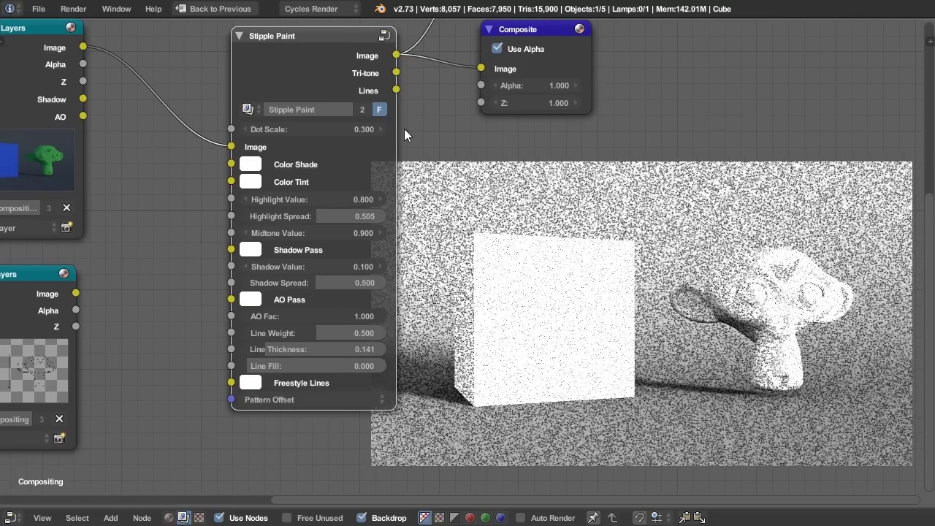
{"action": "left_click", "coordinate": [379, 130]}
{"action": "middle_click_drag", "start_coordinate": [464, 231], "coordinate": [471, 235]}
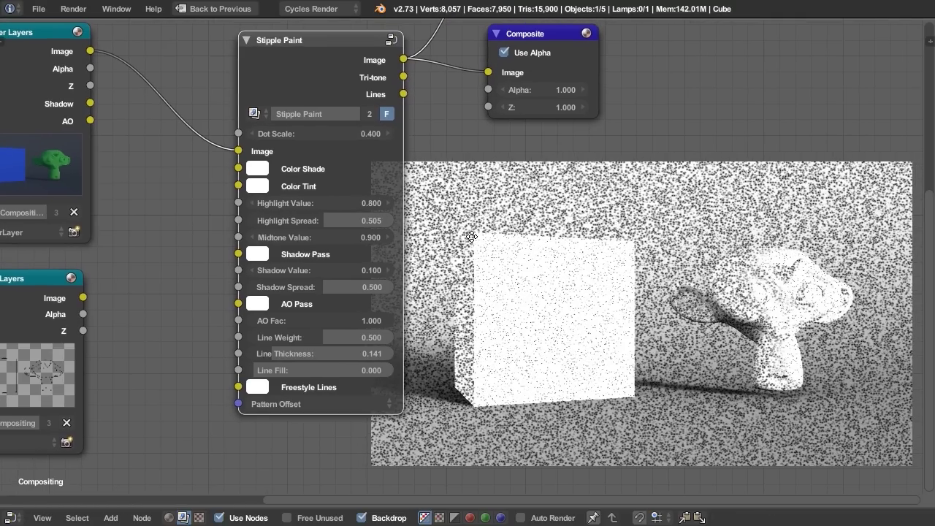
{"action": "left_click", "coordinate": [253, 134]}
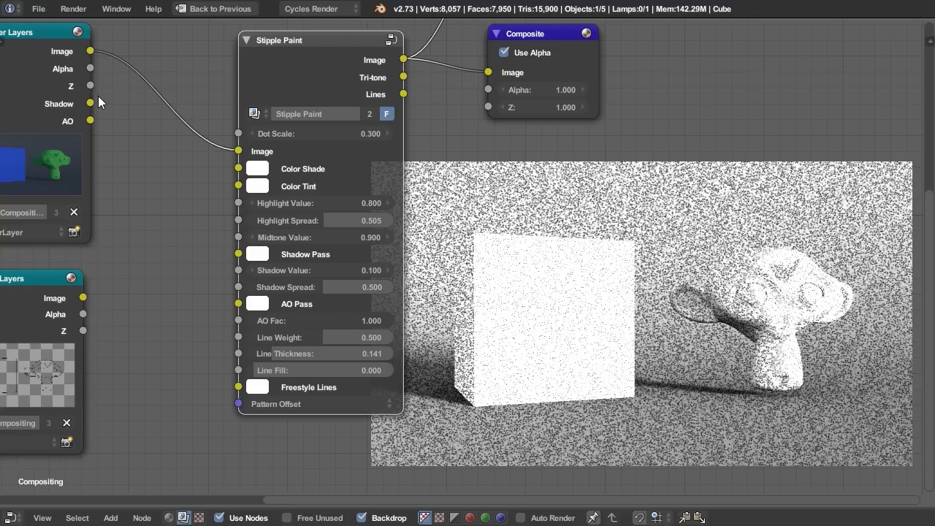
Try linking the Render Layers Shadow output to the Stipple Paint Shadow Pass input, and disconnect it again.
{"action": "left_click_drag", "start_coordinate": [93, 103], "coordinate": [235, 255]}
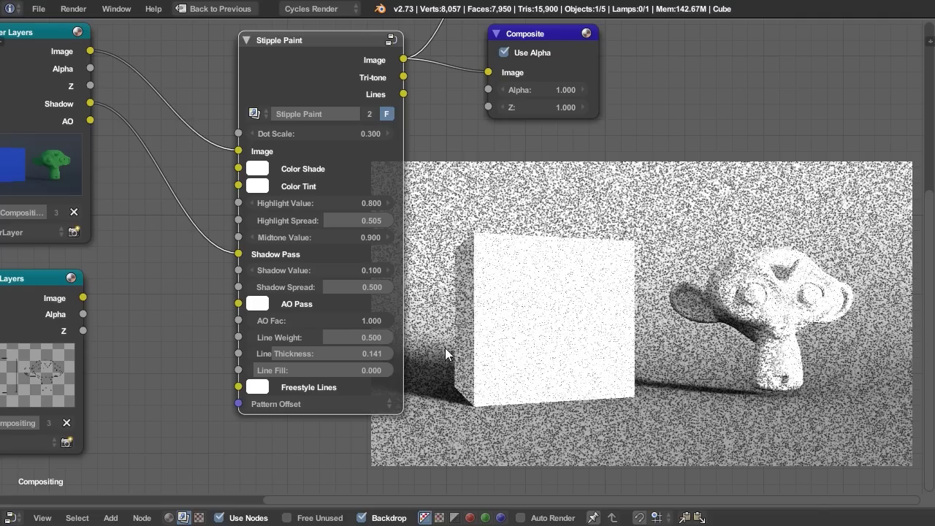
{"action": "middle_click_drag", "start_coordinate": [476, 377], "coordinate": [518, 377]}
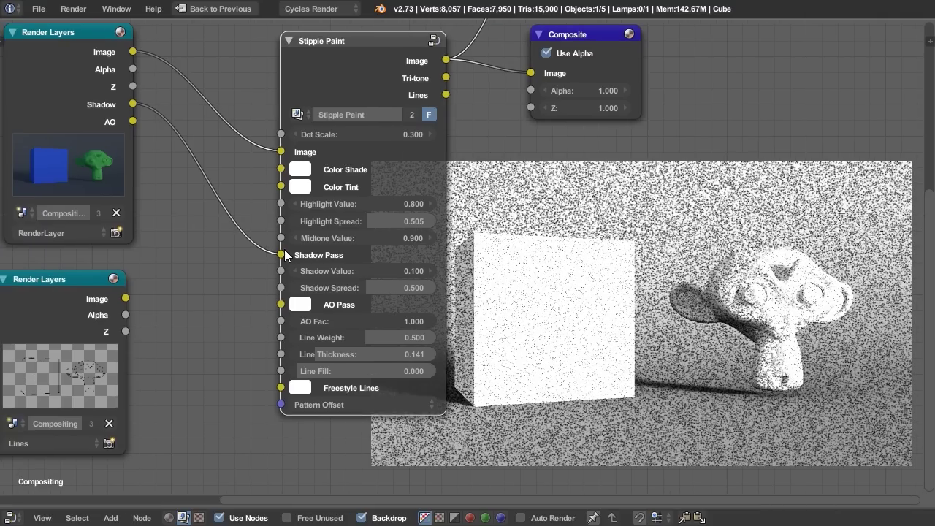
{"action": "left_click_drag", "start_coordinate": [275, 254], "coordinate": [242, 238]}
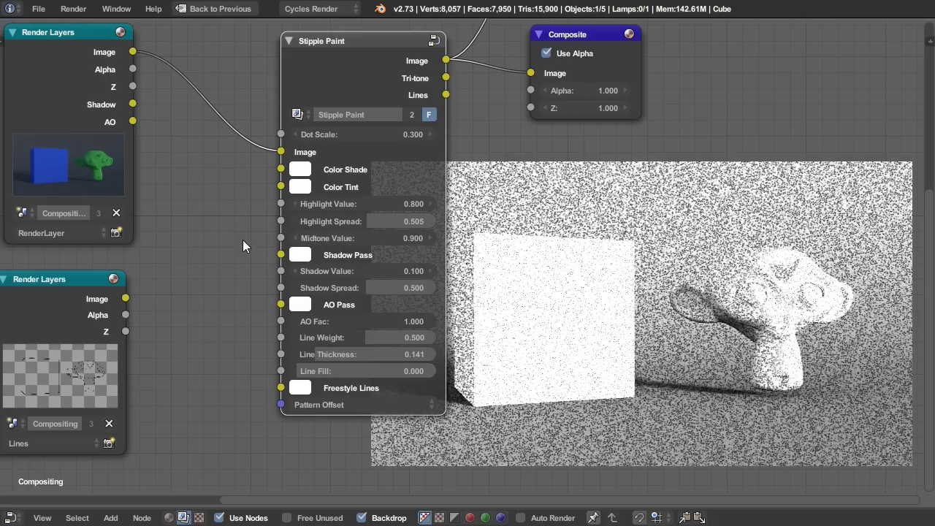
Set the Stipple Paint node's Shadow Value to 0.000 and its Shadow Spread to 0.607.
{"action": "middle_click_drag", "start_coordinate": [245, 262], "coordinate": [214, 257]}
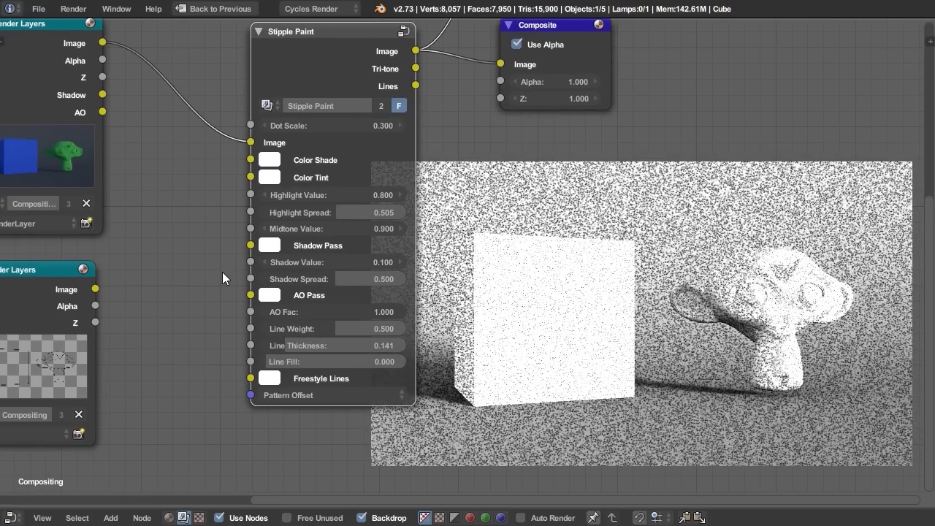
{"action": "left_click", "coordinate": [401, 262]}
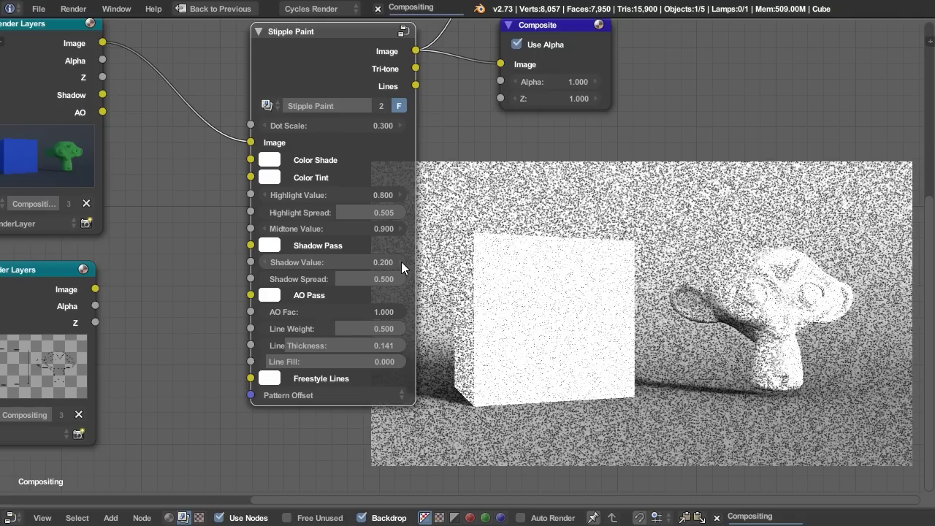
{"action": "left_click_drag", "start_coordinate": [389, 260], "coordinate": [351, 278]}
Link the Render Layers Shadow and AO outputs to the Stipple Paint node's Shadow Pass and AO Pass inputs, keeping AO Fac at 1.000.
{"action": "middle_click_drag", "start_coordinate": [209, 282], "coordinate": [233, 311]}
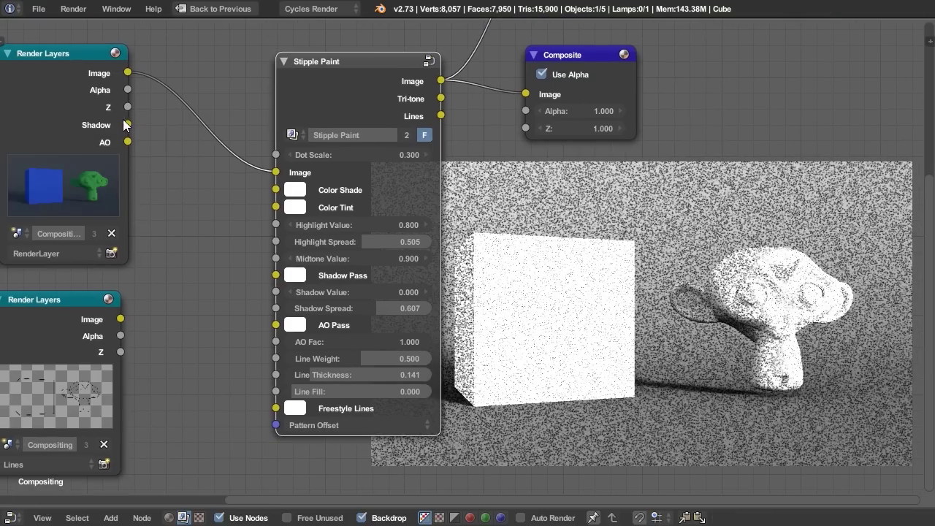
{"action": "left_click_drag", "start_coordinate": [125, 125], "coordinate": [276, 275]}
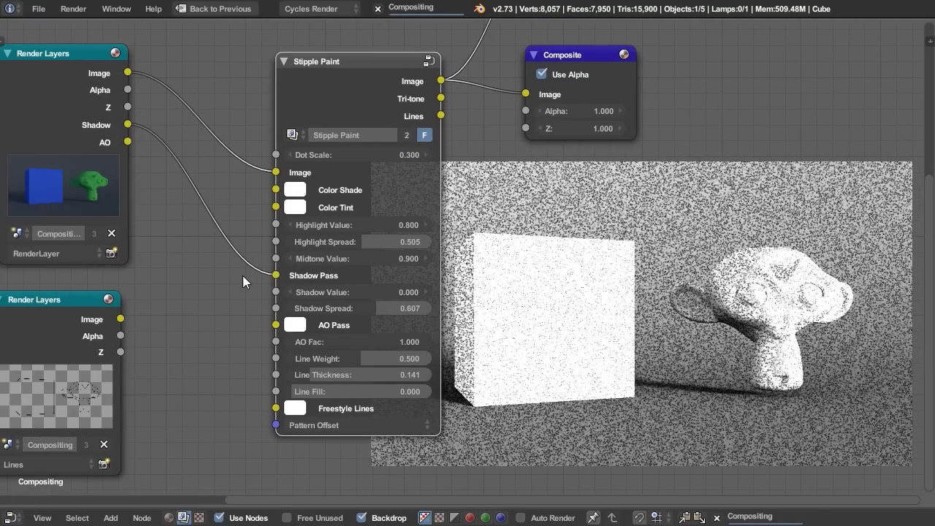
{"action": "middle_click_drag", "start_coordinate": [243, 276], "coordinate": [255, 264]}
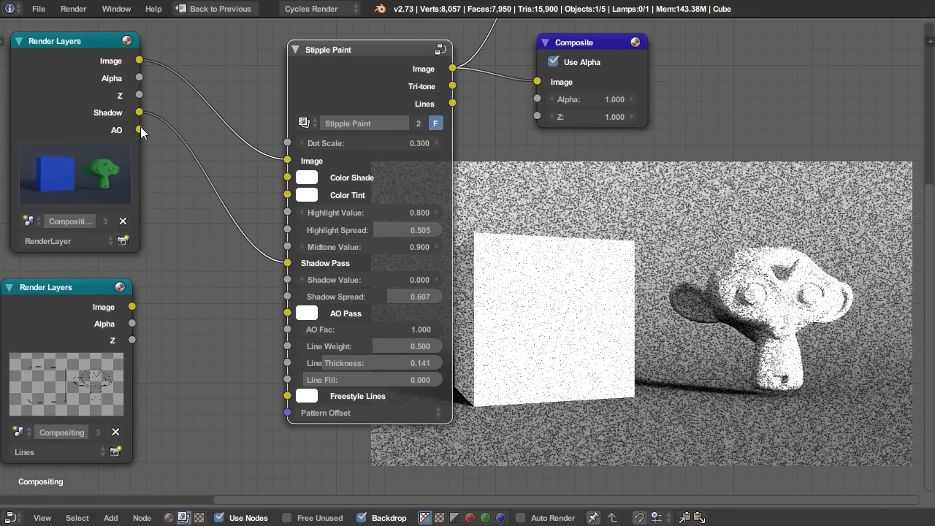
{"action": "left_click_drag", "start_coordinate": [139, 129], "coordinate": [288, 313]}
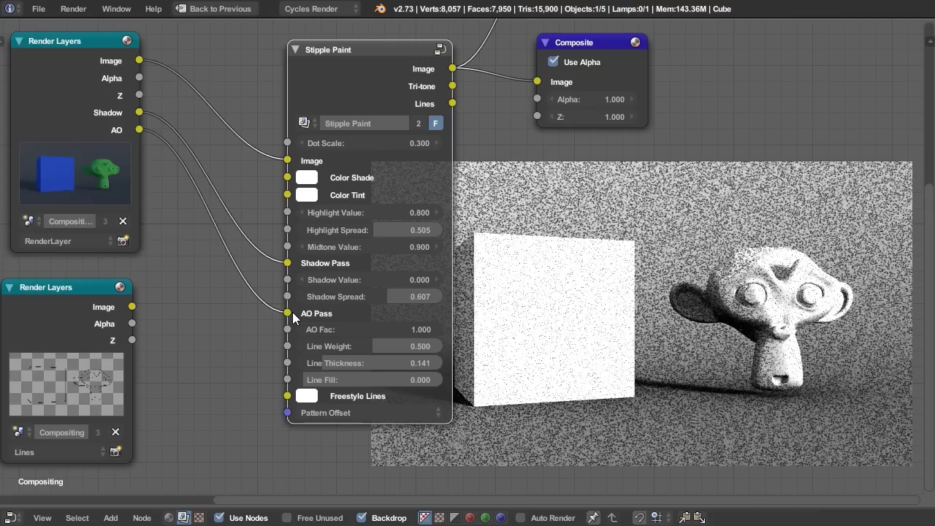
{"action": "middle_click_drag", "start_coordinate": [292, 311], "coordinate": [276, 303]}
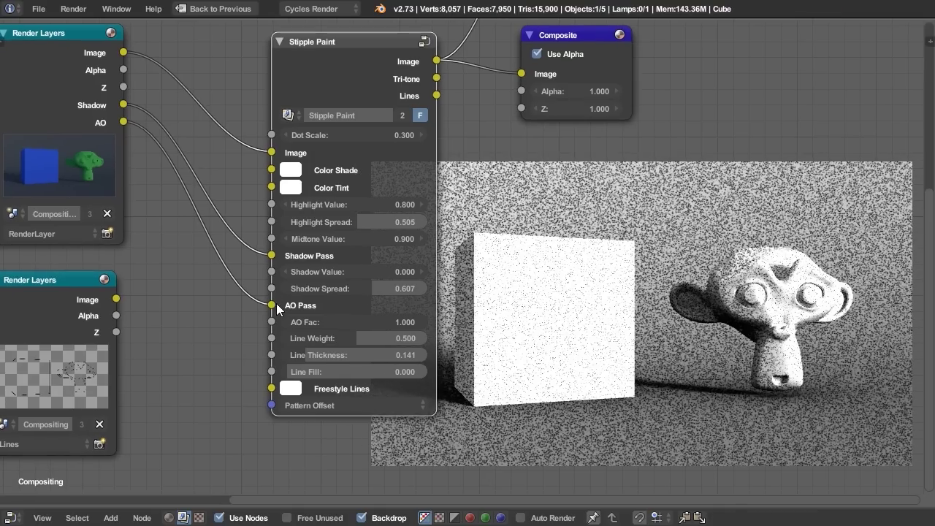
{"action": "mouse_move", "coordinate": [395, 326]}
{"action": "left_mouse_down"}
{"action": "mouse_move", "coordinate": [336, 320]}
{"action": "mouse_move", "coordinate": [428, 322]}
{"action": "left_mouse_up"}
Preview the Stipple Paint node's Lines output and set Line Weight to 0.764 and Line Thickness to 0.752.
{"action": "left_click", "coordinate": [368, 60], "text": "ctrl+shift"}
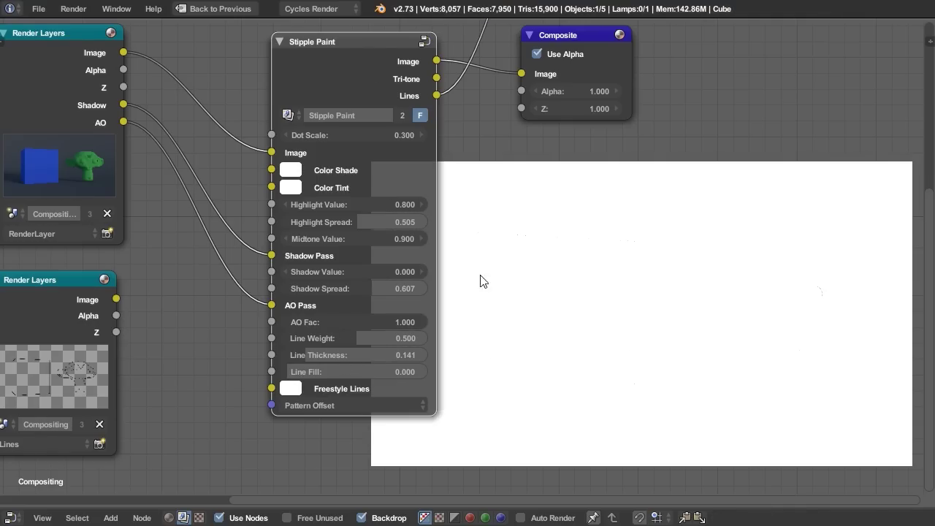
{"action": "middle_click_drag", "start_coordinate": [516, 353], "coordinate": [459, 351]}
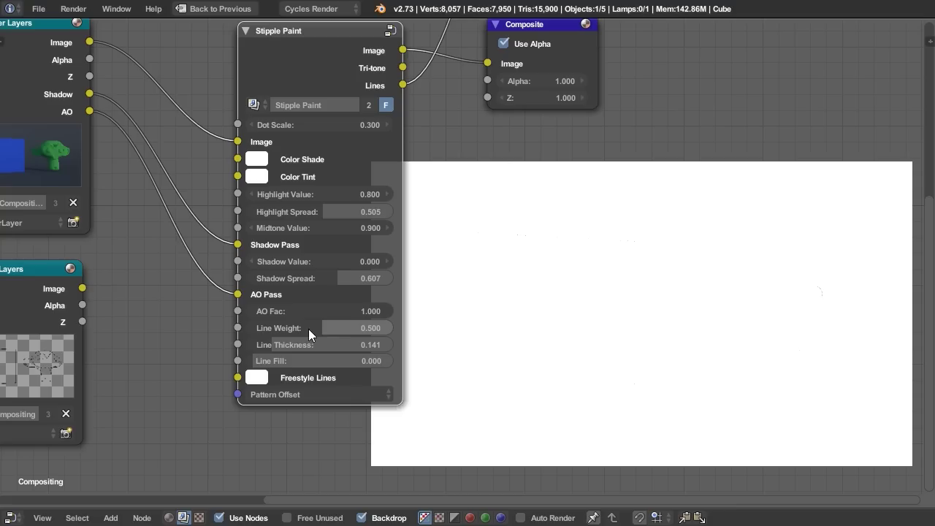
{"action": "left_click_drag", "start_coordinate": [309, 330], "coordinate": [394, 328]}
{"action": "left_click_drag", "start_coordinate": [269, 346], "coordinate": [361, 327]}
{"action": "left_click", "coordinate": [353, 328]}
{"action": "key", "text": "Return"}
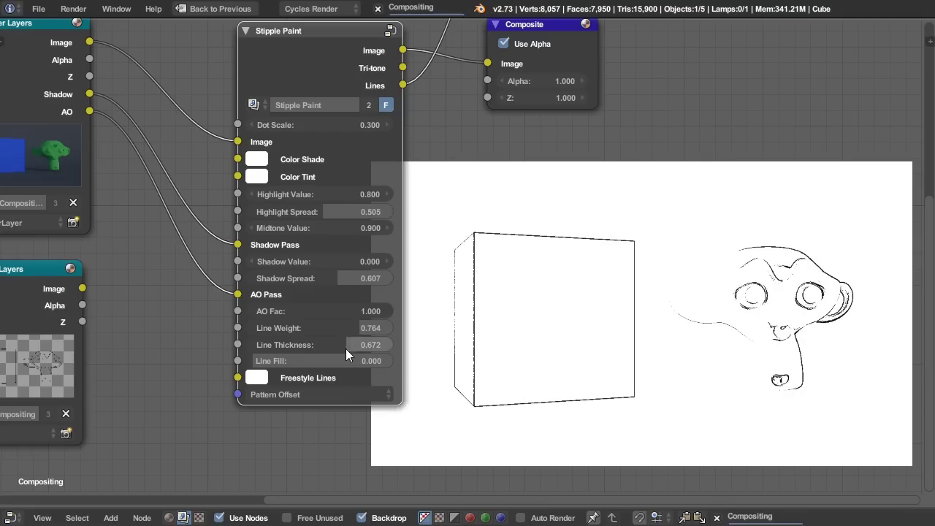
{"action": "left_click_drag", "start_coordinate": [359, 344], "coordinate": [370, 344]}
Link the Image output of the Lines render layer to the Stipple Paint node's Freestyle Lines input.
{"action": "middle_click_drag", "start_coordinate": [165, 257], "coordinate": [210, 282]}
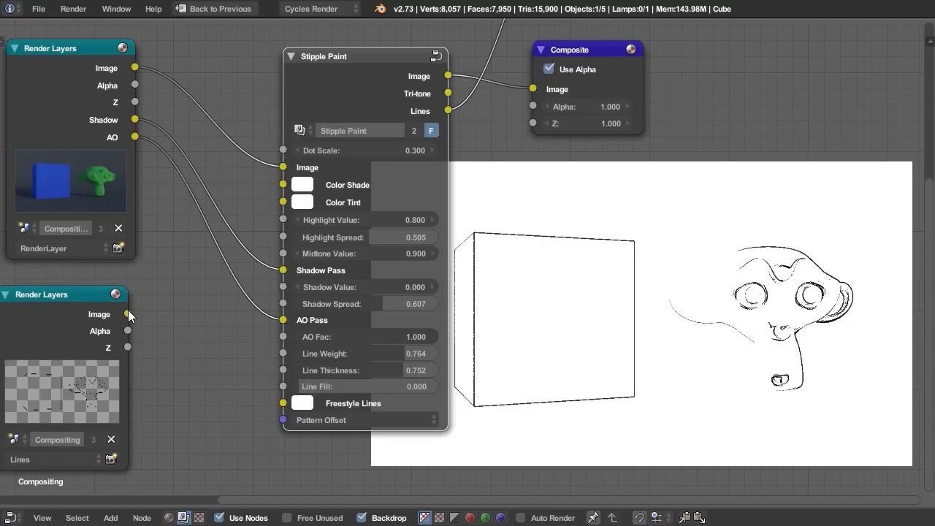
{"action": "mouse_move", "coordinate": [128, 314]}
{"action": "left_mouse_down"}
{"action": "mouse_move", "coordinate": [152, 314]}
{"action": "mouse_move", "coordinate": [282, 403]}
{"action": "left_mouse_up"}
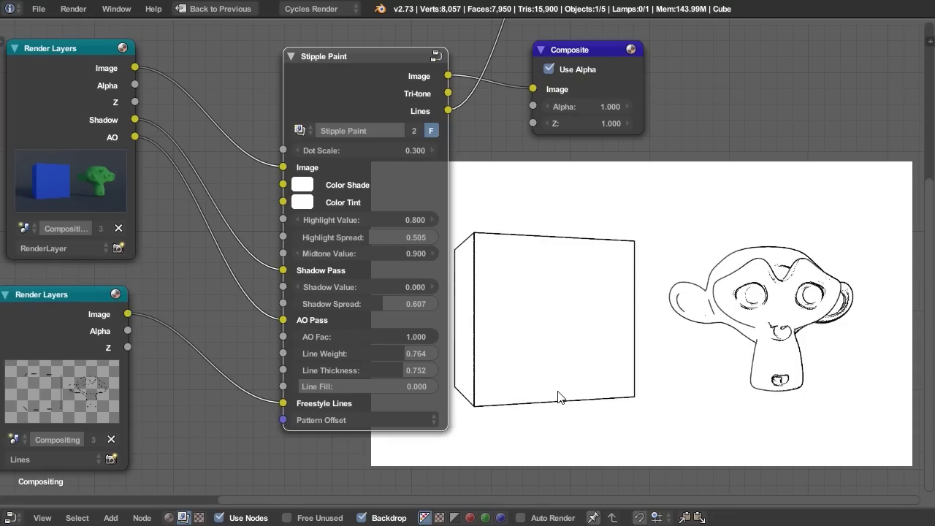
Try a higher Line Fill on the Stipple Paint node and return it to 0.000.
{"action": "middle_click_drag", "start_coordinate": [560, 395], "coordinate": [539, 386]}
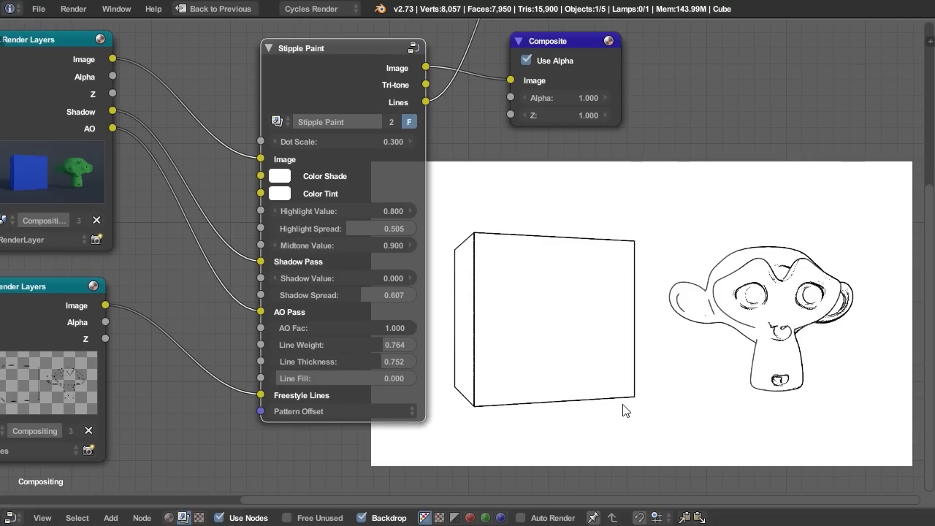
{"action": "middle_click_drag", "start_coordinate": [578, 429], "coordinate": [566, 427]}
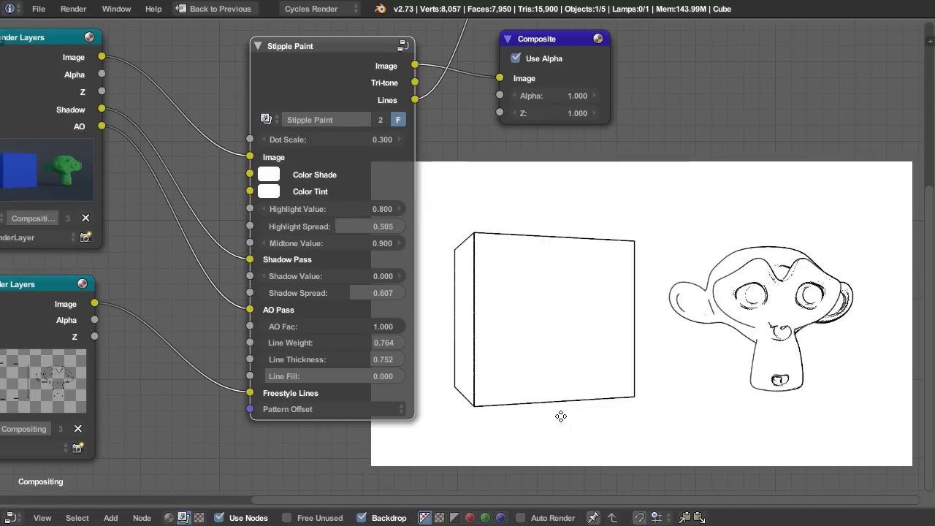
{"action": "mouse_move", "coordinate": [319, 377]}
{"action": "left_mouse_down"}
{"action": "mouse_move", "coordinate": [333, 376]}
{"action": "mouse_move", "coordinate": [213, 366]}
{"action": "left_mouse_up"}
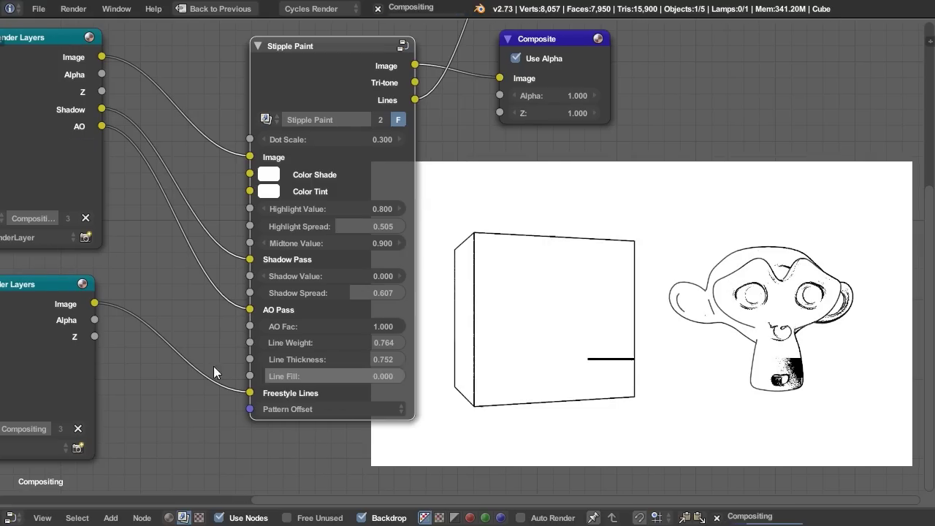
Disconnect both Render Layers nodes from all inputs of the Stipple Paint node.
{"action": "scroll", "coordinate": [211, 363], "scroll_direction": "down", "scroll_amount": 6}
{"action": "middle_click_drag", "start_coordinate": [261, 371], "coordinate": [397, 378]}
{"action": "scroll", "coordinate": [179, 337], "scroll_direction": "up", "scroll_amount": 3}
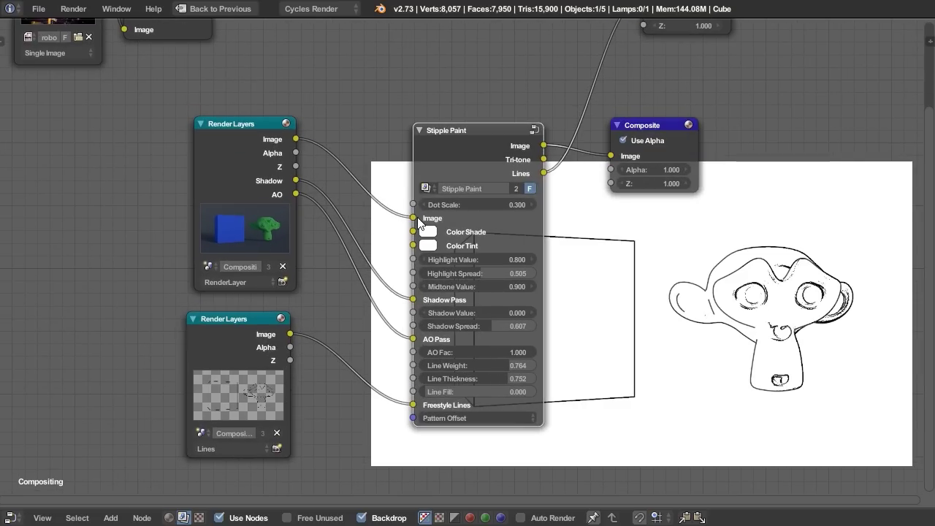
{"action": "mouse_move", "coordinate": [413, 217]}
{"action": "left_mouse_down"}
{"action": "mouse_move", "coordinate": [427, 292]}
{"action": "mouse_move", "coordinate": [398, 343]}
{"action": "mouse_move", "coordinate": [371, 328]}
{"action": "left_mouse_up"}
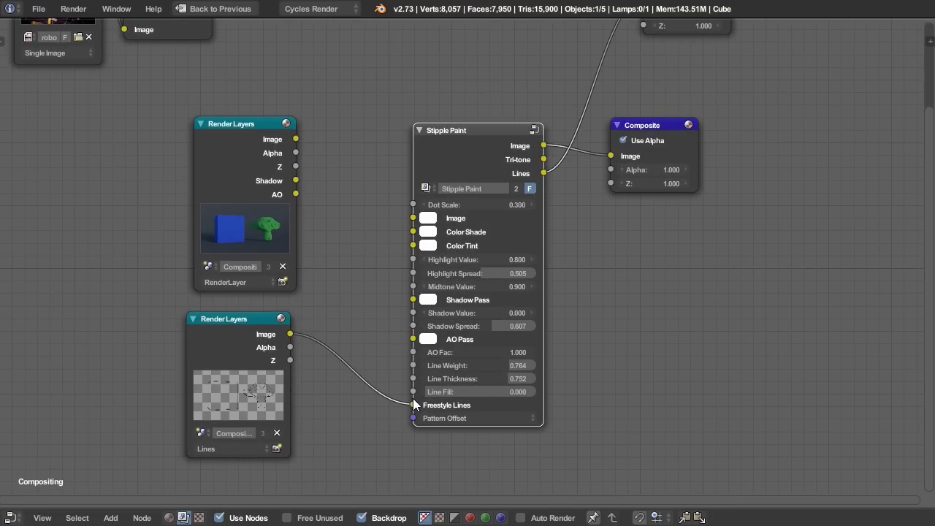
{"action": "left_click_drag", "start_coordinate": [412, 405], "coordinate": [376, 391]}
Preview the scaled robot image by connecting the Scale node's output to the Viewer.
{"action": "middle_click_drag", "start_coordinate": [365, 233], "coordinate": [362, 309]}
{"action": "scroll", "coordinate": [361, 308], "scroll_direction": "down", "scroll_amount": 2}
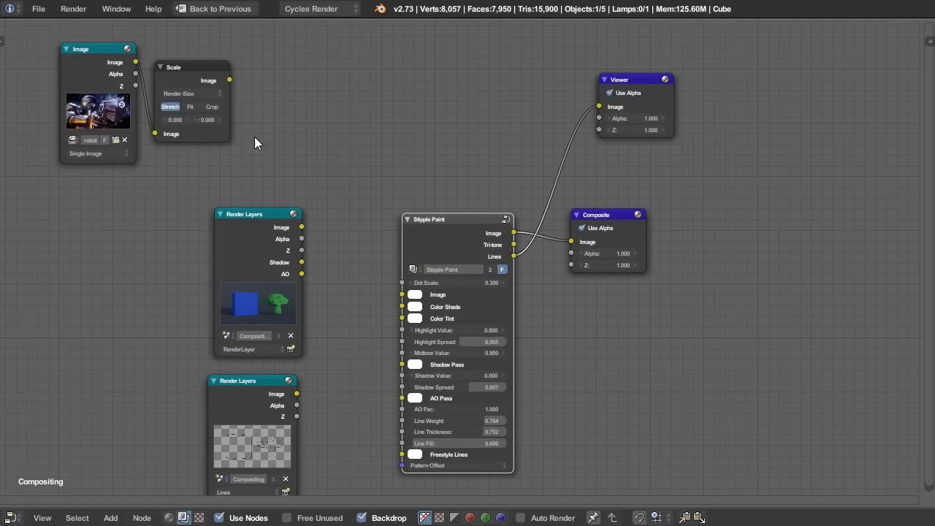
{"action": "left_click", "coordinate": [213, 73], "text": "ctrl+shift"}
{"action": "middle_click_drag", "start_coordinate": [279, 147], "coordinate": [209, 82]}
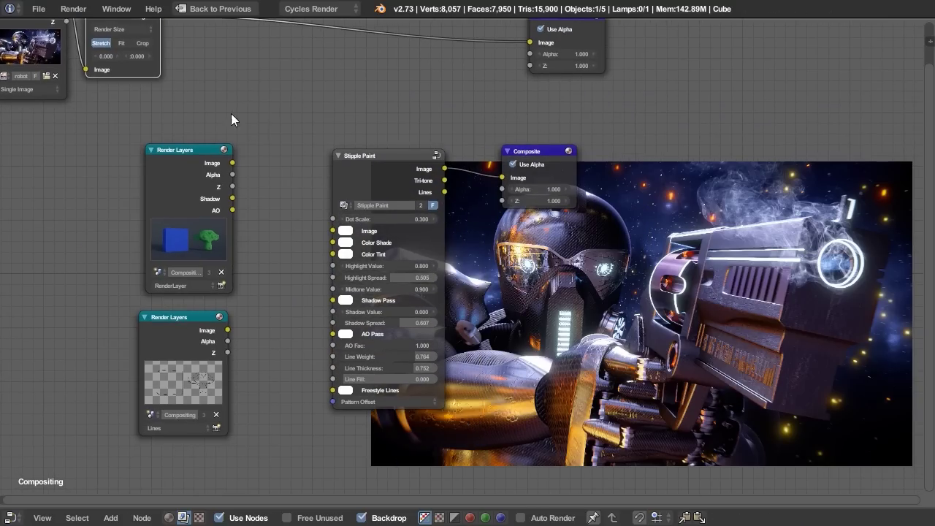
Link the Scale node's output to the Stipple Paint Image input and preview the Stipple Paint Image output.
{"action": "middle_click_drag", "start_coordinate": [230, 119], "coordinate": [225, 132]}
{"action": "mouse_move", "coordinate": [121, 36]}
{"action": "left_mouse_down"}
{"action": "mouse_move", "coordinate": [200, 76]}
{"action": "mouse_move", "coordinate": [275, 247]}
{"action": "mouse_move", "coordinate": [293, 254]}
{"action": "left_mouse_up"}
{"action": "scroll", "coordinate": [225, 108], "scroll_direction": "up", "scroll_amount": 1}
{"action": "left_click", "coordinate": [349, 178], "text": "ctrl+shift"}
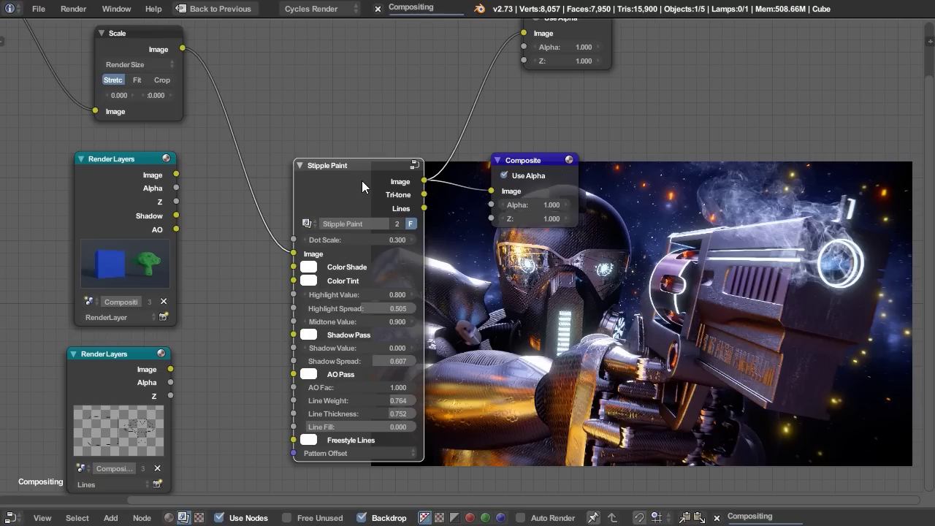
Set the Stipple Paint node's Highlight Spread to 0.870, Line Thickness to 0.200, Line Weight to 0.308 and Shadow Spread to 0.318.
{"action": "middle_click_drag", "start_coordinate": [479, 303], "coordinate": [412, 267]}
{"action": "scroll", "coordinate": [413, 267], "scroll_direction": "up", "scroll_amount": 3}
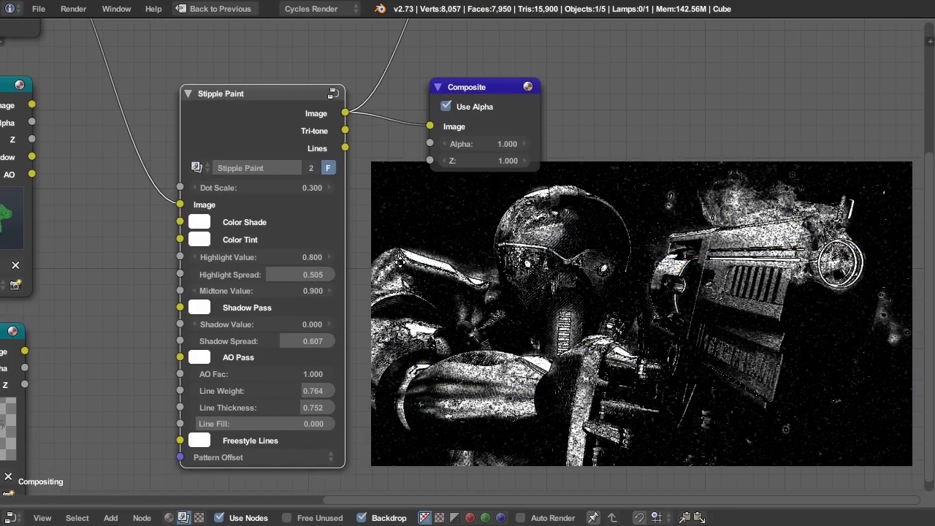
{"action": "middle_click_drag", "start_coordinate": [404, 270], "coordinate": [419, 272]}
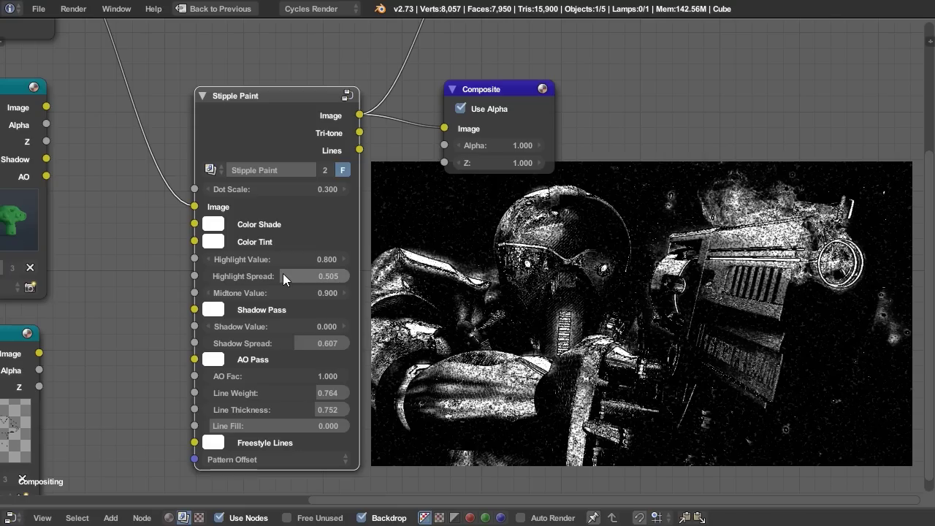
{"action": "left_click_drag", "start_coordinate": [283, 276], "coordinate": [332, 276]}
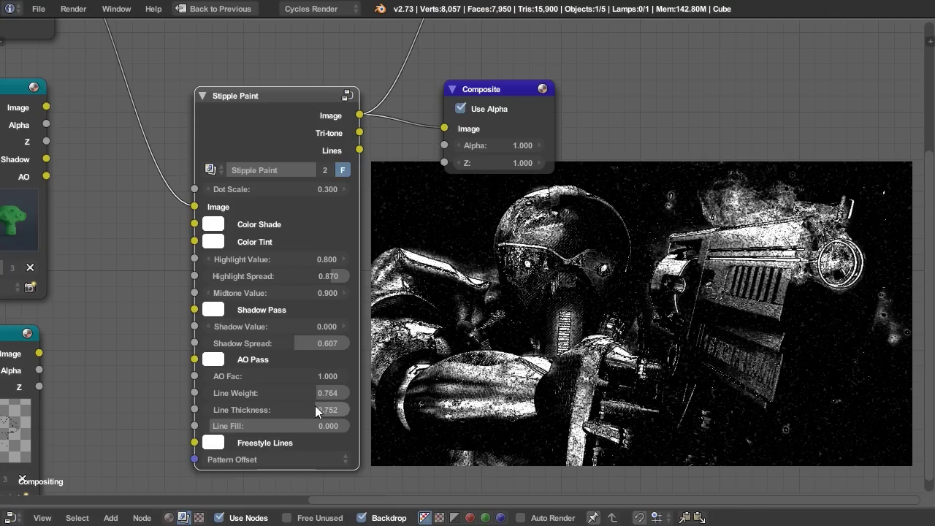
{"action": "left_click_drag", "start_coordinate": [315, 409], "coordinate": [237, 409]}
{"action": "left_click_drag", "start_coordinate": [317, 392], "coordinate": [253, 393]}
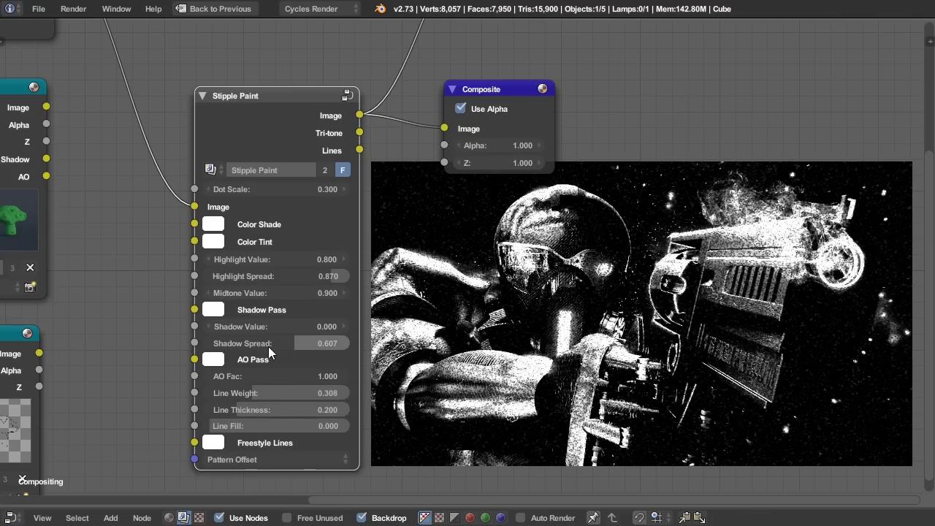
{"action": "left_click_drag", "start_coordinate": [306, 342], "coordinate": [254, 343]}
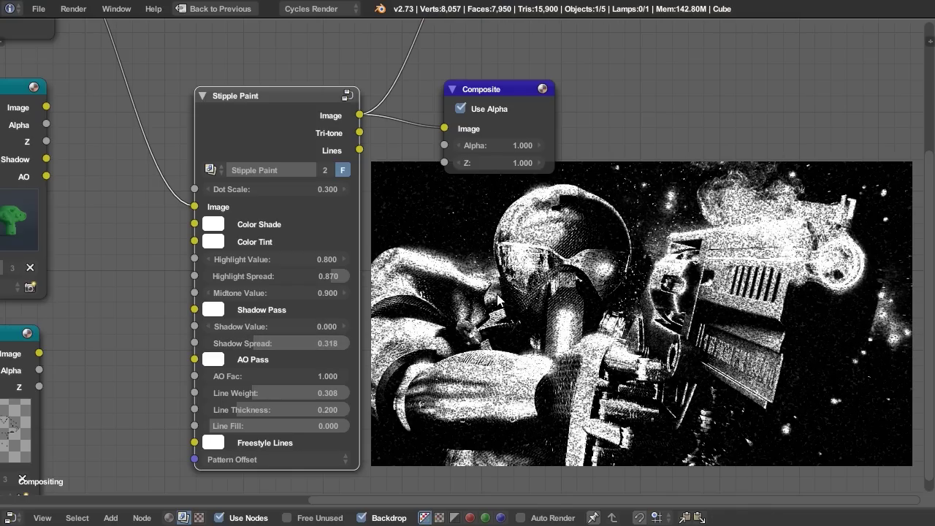
Link the Scale node's output to the Stipple Paint node's Color Shade input as well.
{"action": "key", "text": "Home"}
{"action": "mouse_move", "coordinate": [202, 43]}
{"action": "left_mouse_down"}
{"action": "mouse_move", "coordinate": [285, 255]}
{"action": "mouse_move", "coordinate": [312, 261]}
{"action": "left_mouse_up"}
{"action": "middle_click_drag", "start_coordinate": [762, 358], "coordinate": [637, 341]}
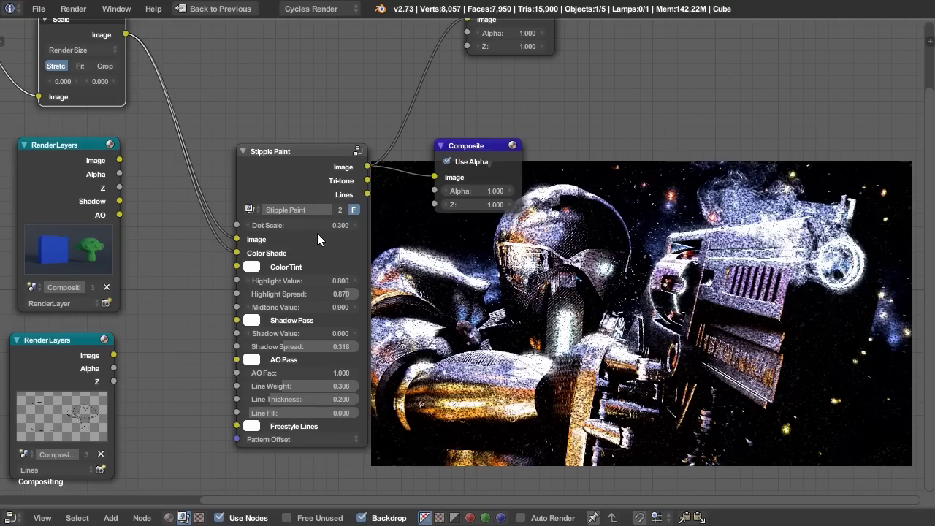
Inspect the X, Y and Z values of the Stipple Paint node's Pattern Offset.
{"action": "left_click", "coordinate": [344, 439]}
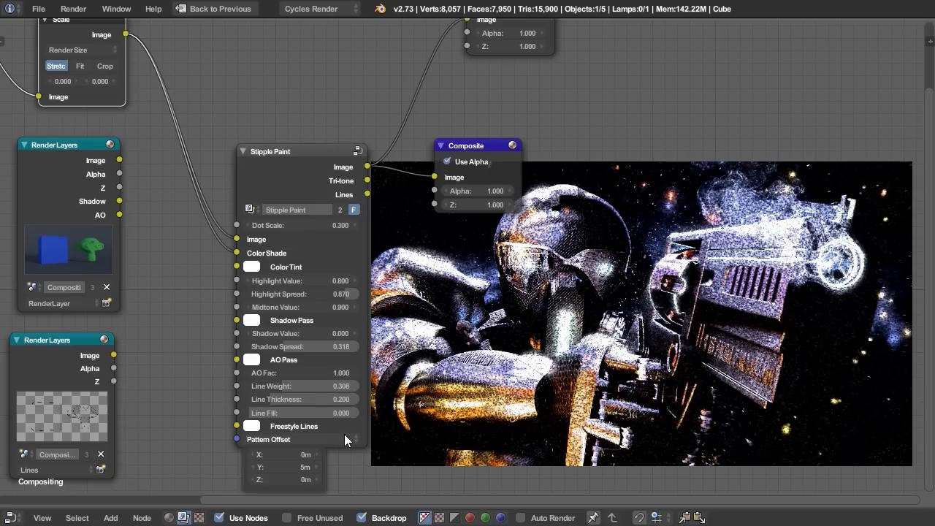
{"action": "left_click", "coordinate": [310, 175]}
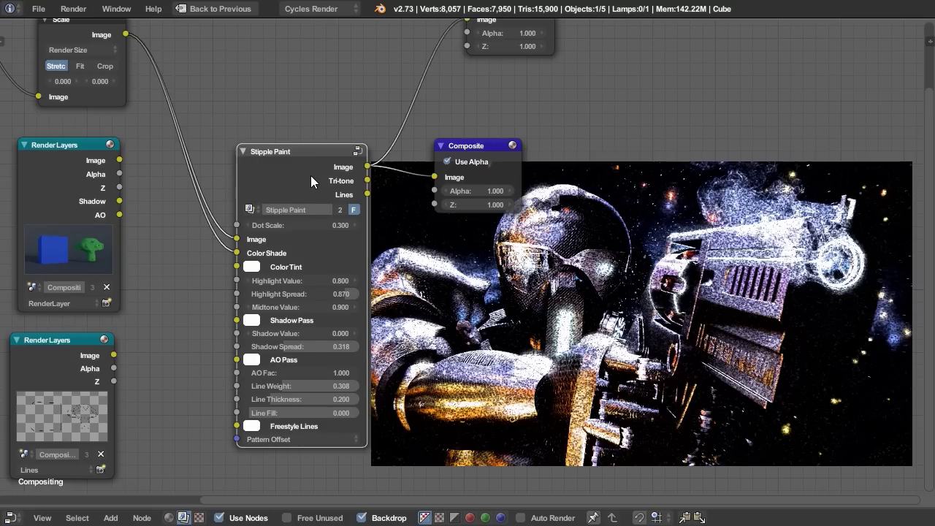
Shift the Stipple Paint node slightly and preview its Tri-tone output over the robot image.
{"action": "left_click_drag", "start_coordinate": [310, 176], "coordinate": [308, 178]}
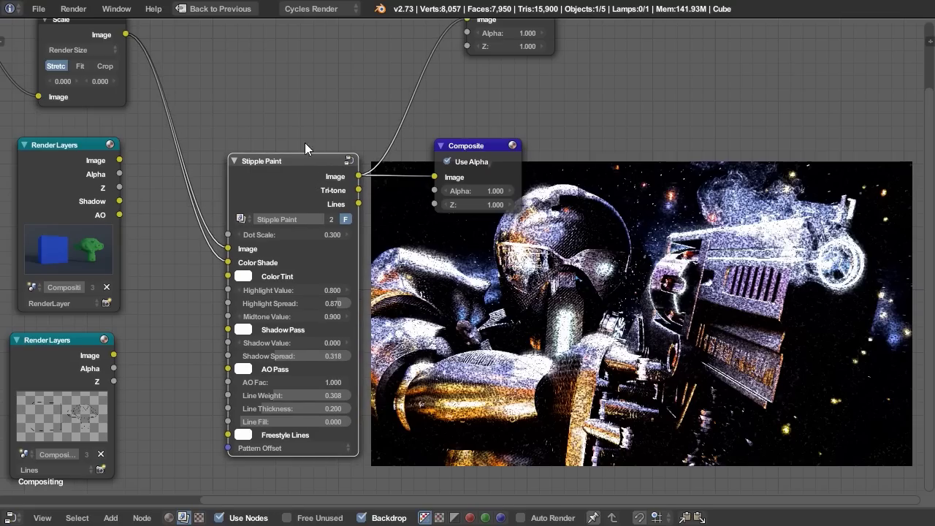
{"action": "scroll", "coordinate": [506, 320], "scroll_direction": "up", "scroll_amount": 1}
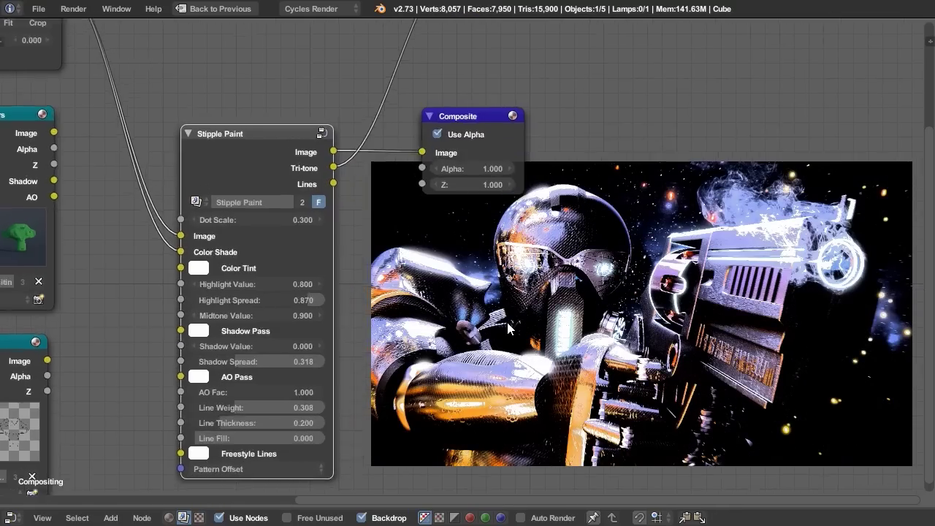
{"action": "middle_click_drag", "start_coordinate": [499, 301], "coordinate": [514, 296]}
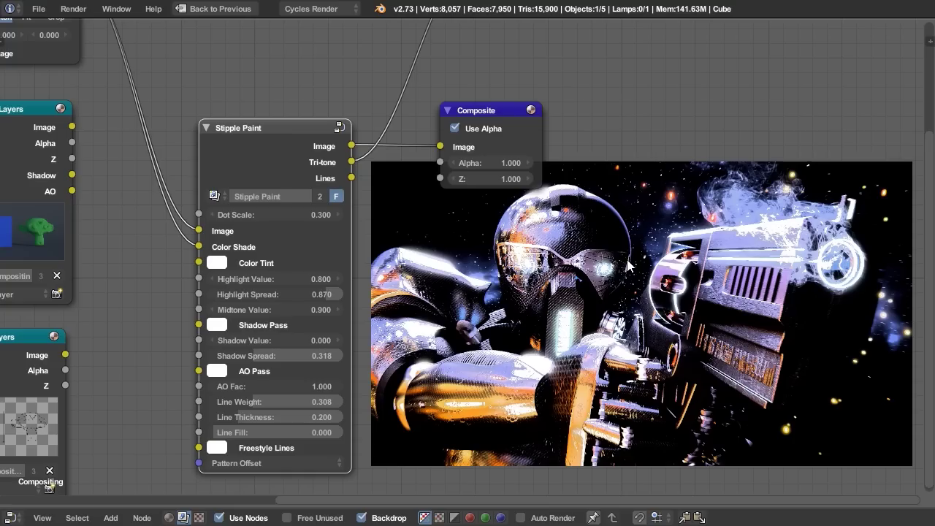
Preview the Stipple Paint node's Lines output with Line Thickness 0.361, Line Weight 0.903 and Line Fill 1.000.
{"action": "left_click", "coordinate": [278, 140], "text": "ctrl+shift"}
{"action": "scroll", "coordinate": [455, 348], "scroll_direction": "up", "scroll_amount": 3}
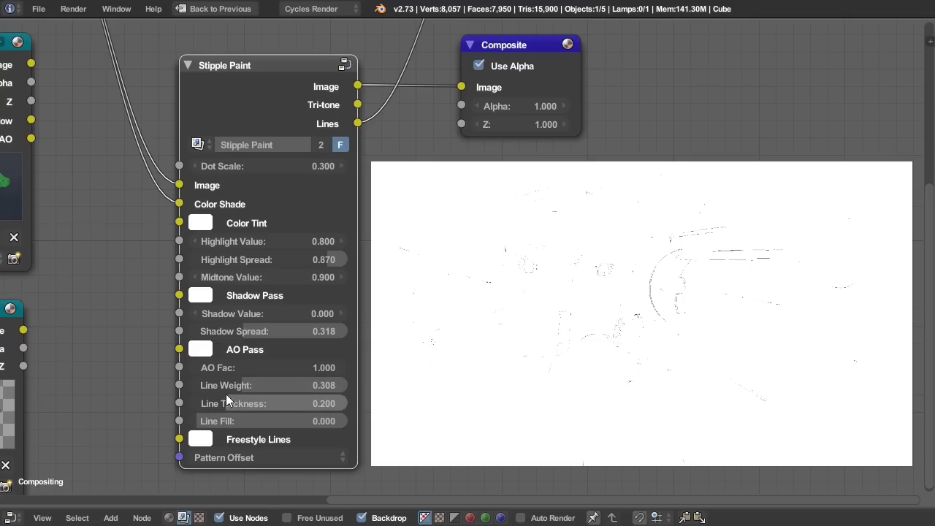
{"action": "left_click_drag", "start_coordinate": [225, 403], "coordinate": [334, 384]}
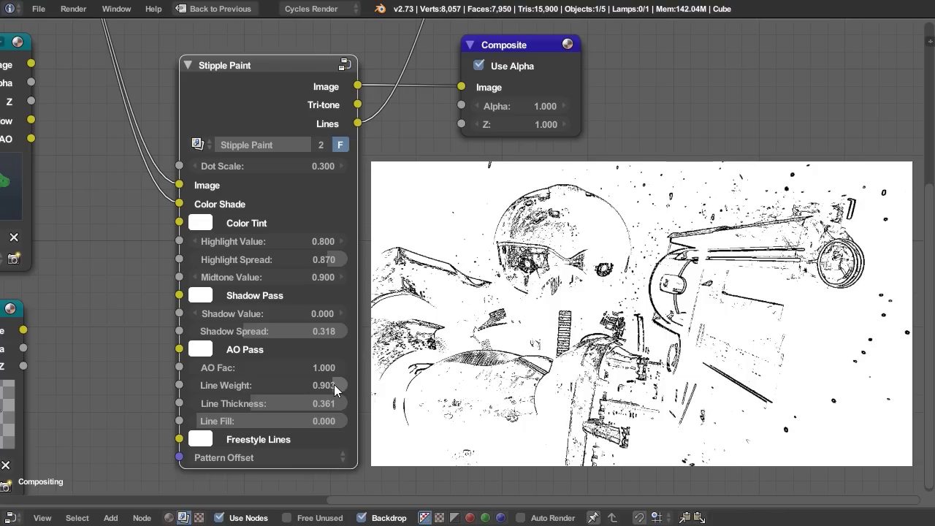
{"action": "left_click_drag", "start_coordinate": [207, 421], "coordinate": [348, 421]}
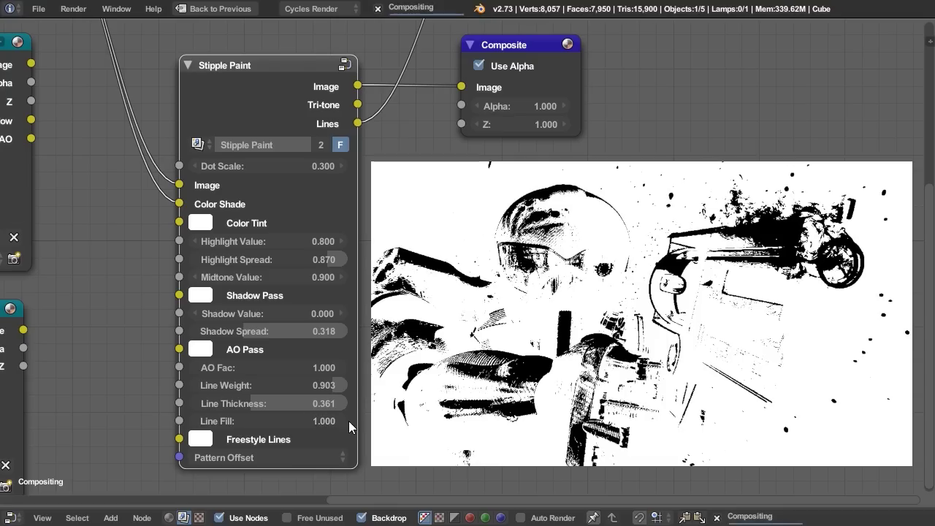
{"action": "scroll", "coordinate": [643, 336], "scroll_direction": "down", "scroll_amount": 3}
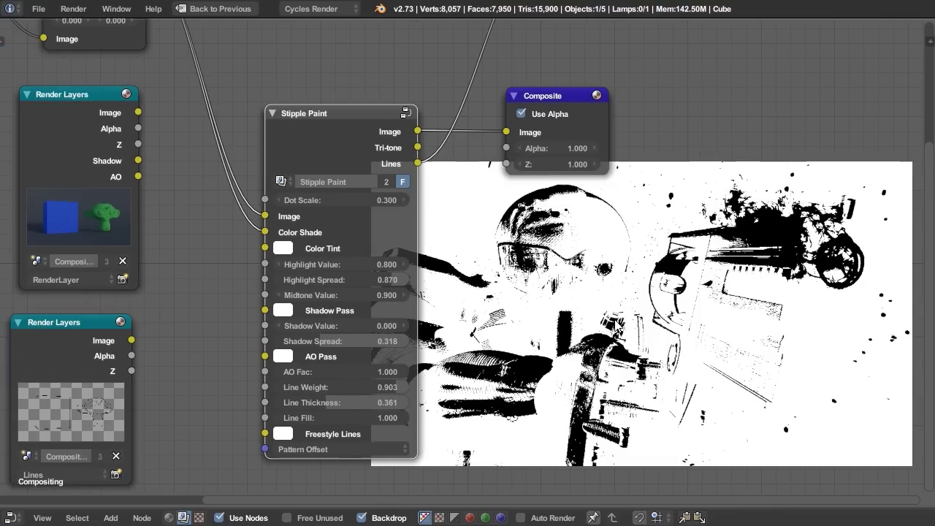
Connect the Stipple Paint node's Image output to the Composite node's Image input.
{"action": "middle_click_drag", "start_coordinate": [577, 320], "coordinate": [626, 342]}
{"action": "scroll", "coordinate": [626, 341], "scroll_direction": "up", "scroll_amount": 2}
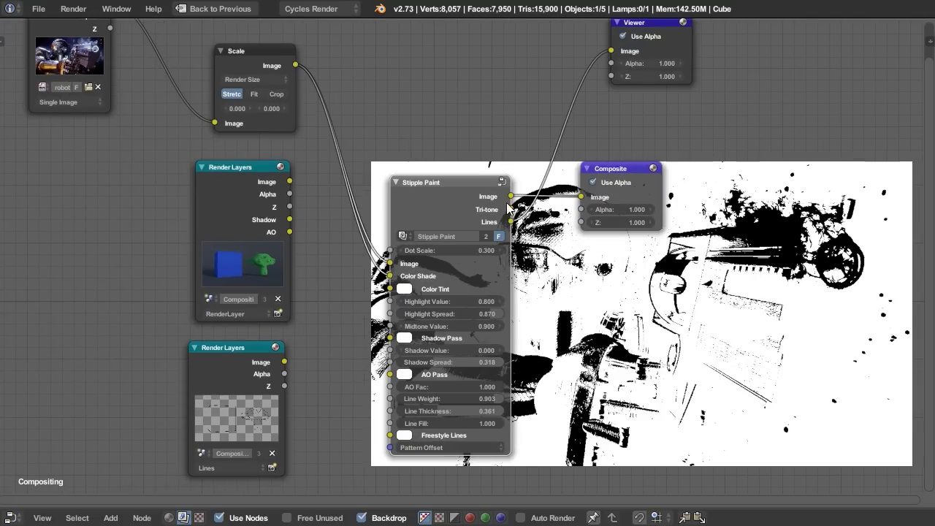
{"action": "mouse_move", "coordinate": [511, 195]}
{"action": "left_mouse_down"}
{"action": "mouse_move", "coordinate": [570, 189]}
{"action": "mouse_move", "coordinate": [581, 196]}
{"action": "left_mouse_up"}
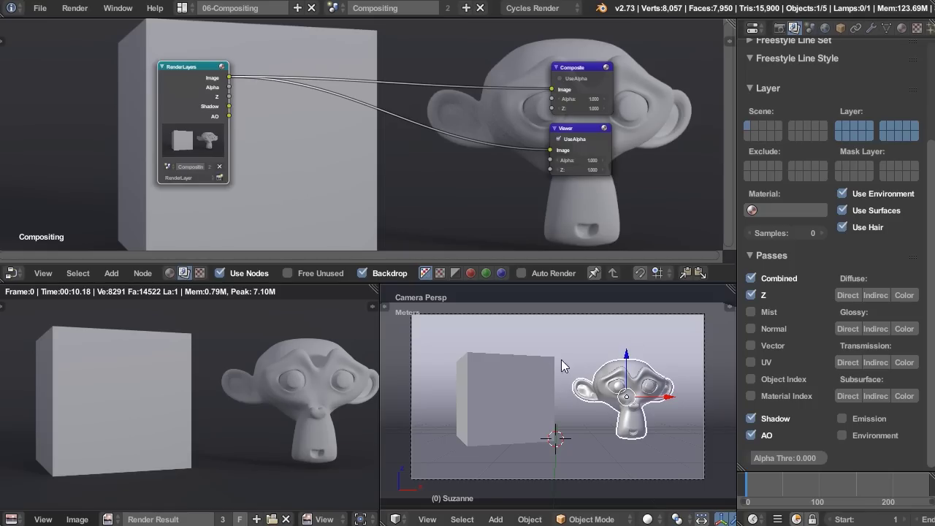
Select the cube, the monkey head and the ground plane in turn and review the RenderLayer's settings and passes.
{"action": "right_click", "coordinate": [524, 388]}
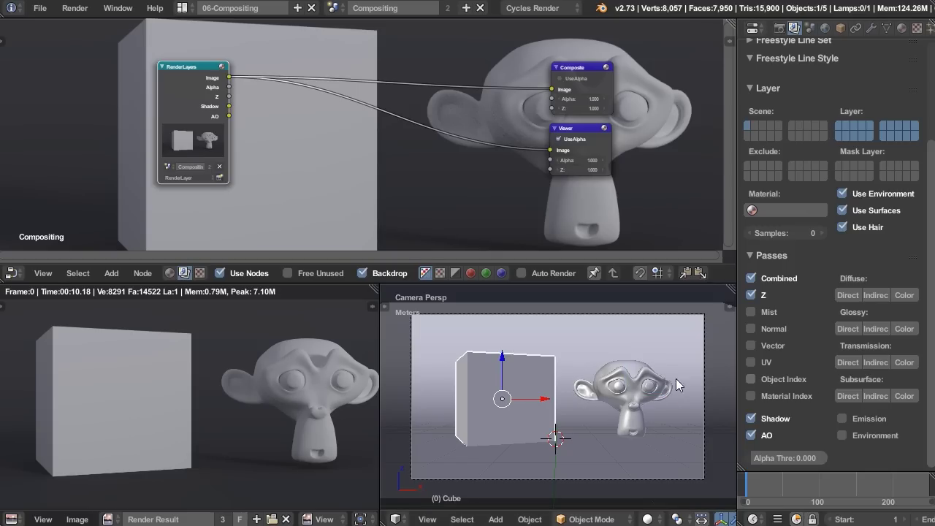
{"action": "right_click", "coordinate": [657, 374]}
{"action": "right_click", "coordinate": [654, 331]}
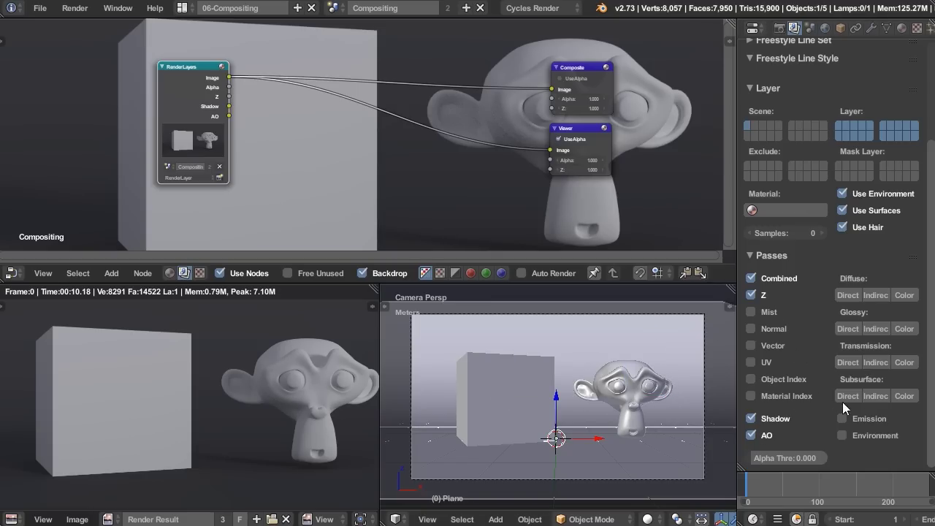
{"action": "scroll", "coordinate": [926, 163], "scroll_direction": "up", "scroll_amount": 5}
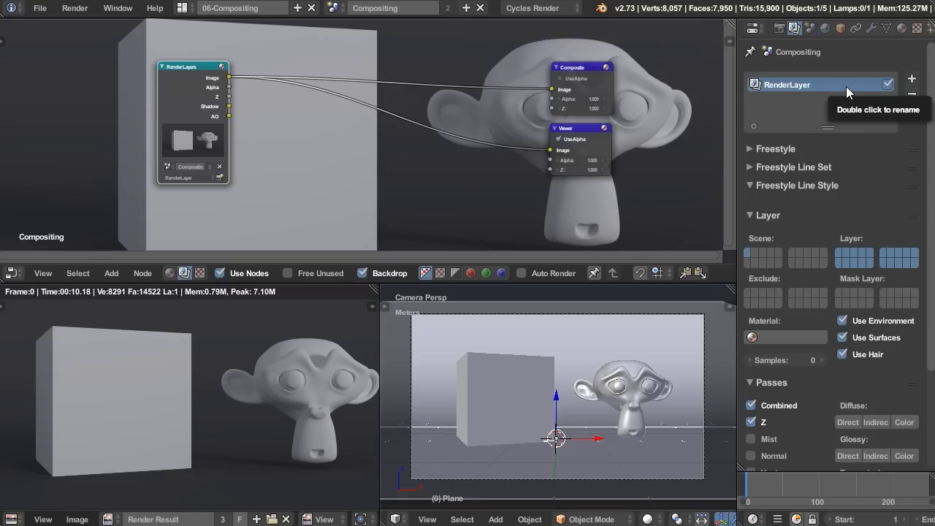
Set the brush texture's type to Voronoi and show its preview.
{"action": "left_click", "coordinate": [916, 31]}
{"action": "left_click", "coordinate": [806, 103]}
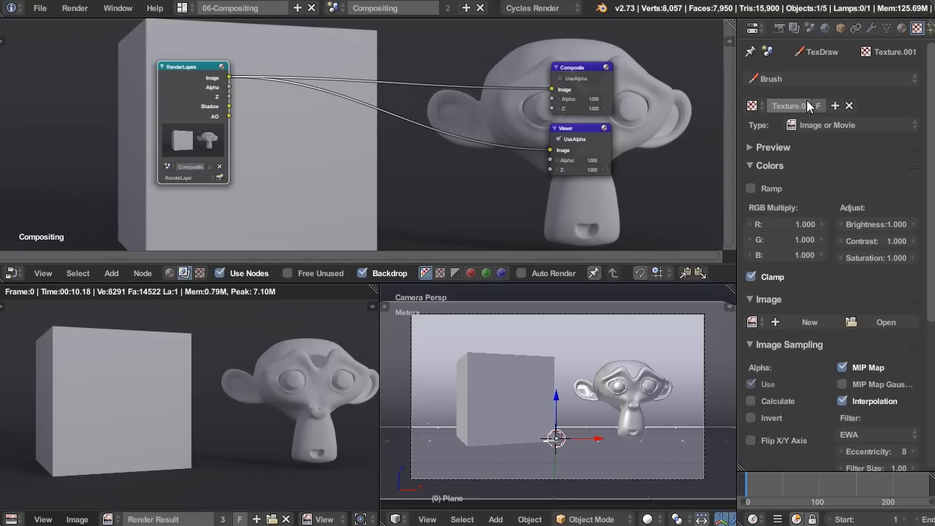
{"action": "left_click", "coordinate": [856, 126]}
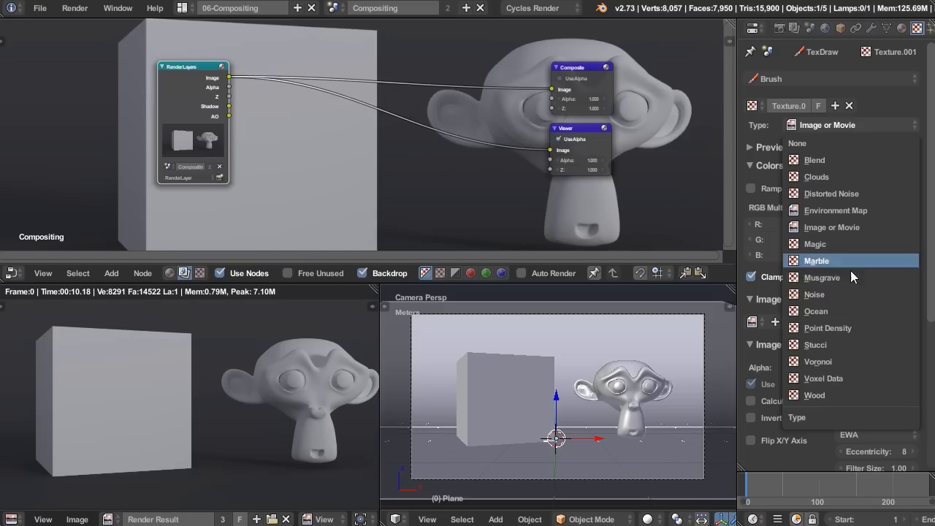
{"action": "left_click", "coordinate": [837, 363]}
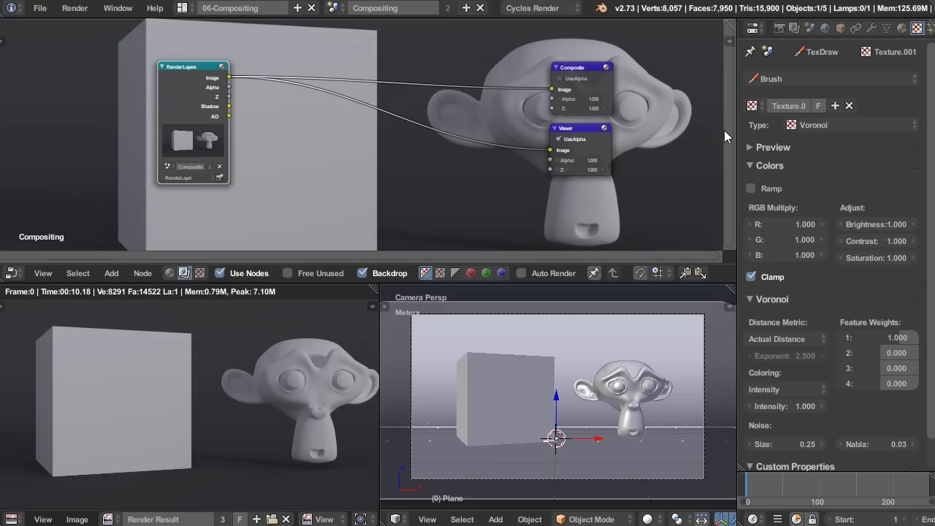
{"action": "left_click", "coordinate": [752, 149]}
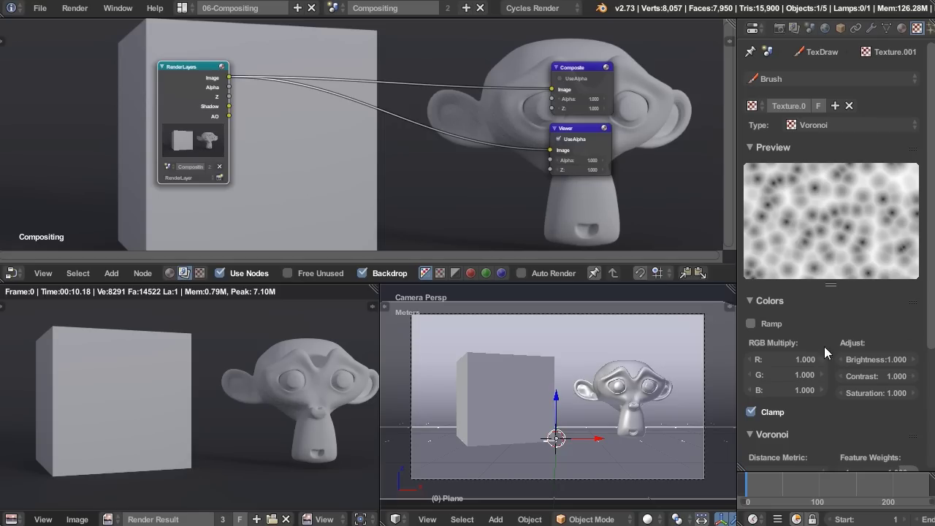
Raise the Voronoi texture's Brightness to 1.500.
{"action": "left_click", "coordinate": [914, 360]}
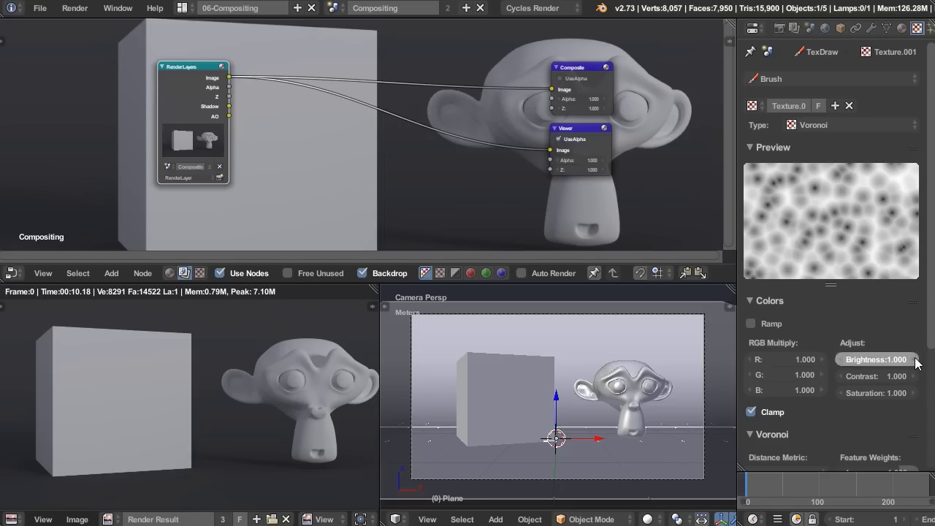
{"action": "left_click", "coordinate": [915, 359]}
{"action": "left_click", "coordinate": [915, 359]}
{"action": "left_click", "coordinate": [914, 360]}
{"action": "left_click", "coordinate": [915, 360]}
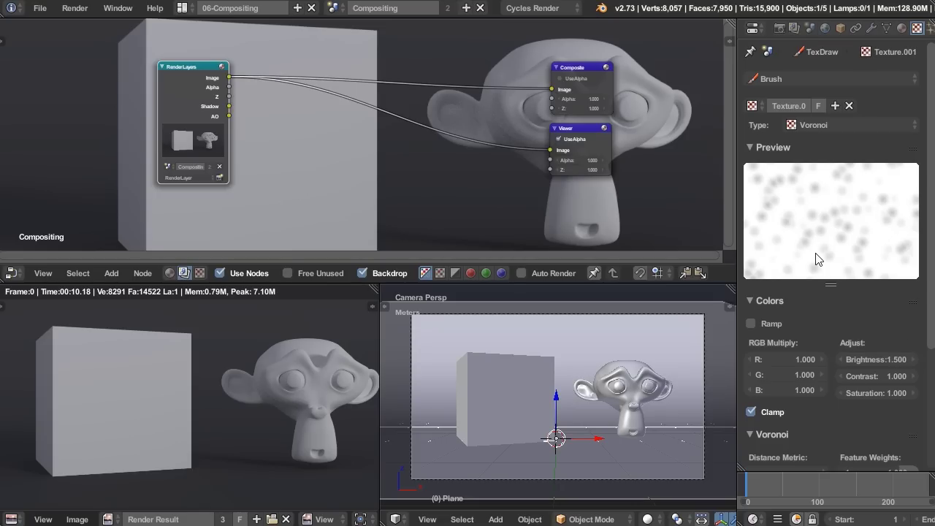
Raise the Voronoi texture's Contrast to 2.000.
{"action": "left_click", "coordinate": [913, 376]}
{"action": "left_click", "coordinate": [913, 375]}
{"action": "left_click", "coordinate": [913, 376]}
{"action": "left_click", "coordinate": [913, 375]}
{"action": "left_click", "coordinate": [913, 375]}
{"action": "left_click", "coordinate": [914, 376]}
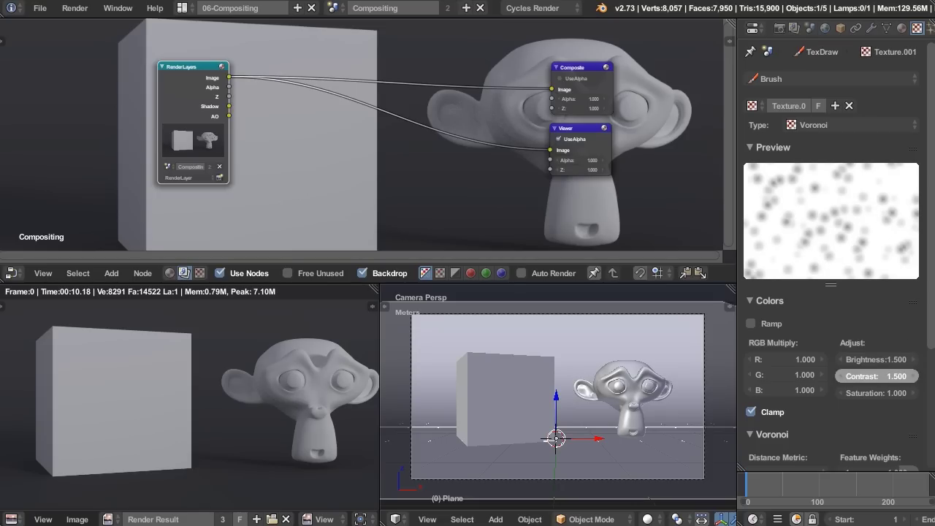
{"action": "left_click", "coordinate": [914, 376]}
{"action": "left_click", "coordinate": [914, 376]}
{"action": "left_click", "coordinate": [915, 377]}
{"action": "left_click", "coordinate": [914, 376]}
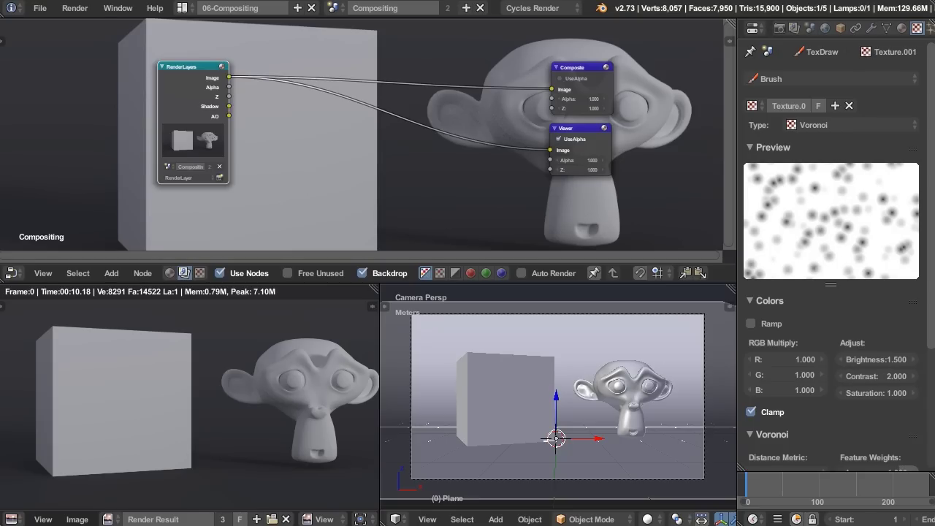
Collapse the texture's color settings and set the Voronoi Intensity to 0.500.
{"action": "scroll", "coordinate": [931, 285], "scroll_direction": "down", "scroll_amount": 5}
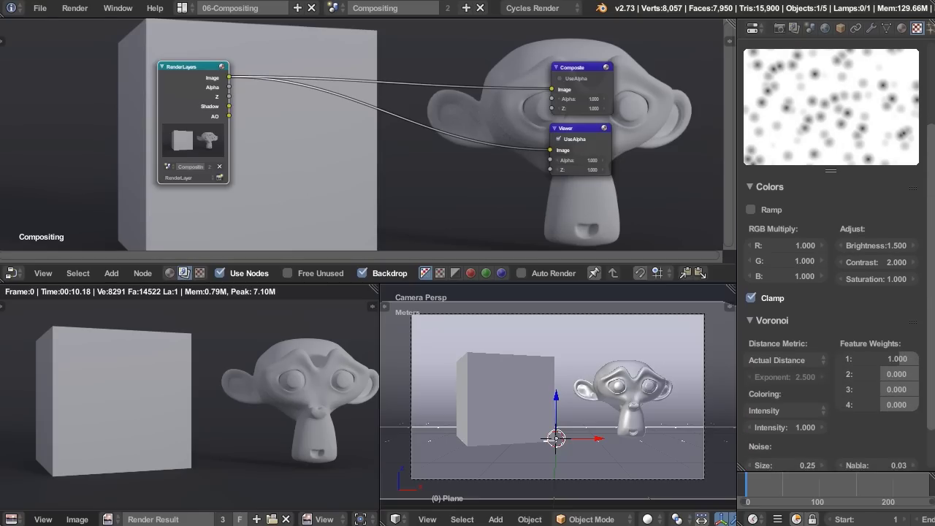
{"action": "left_click", "coordinate": [746, 162]}
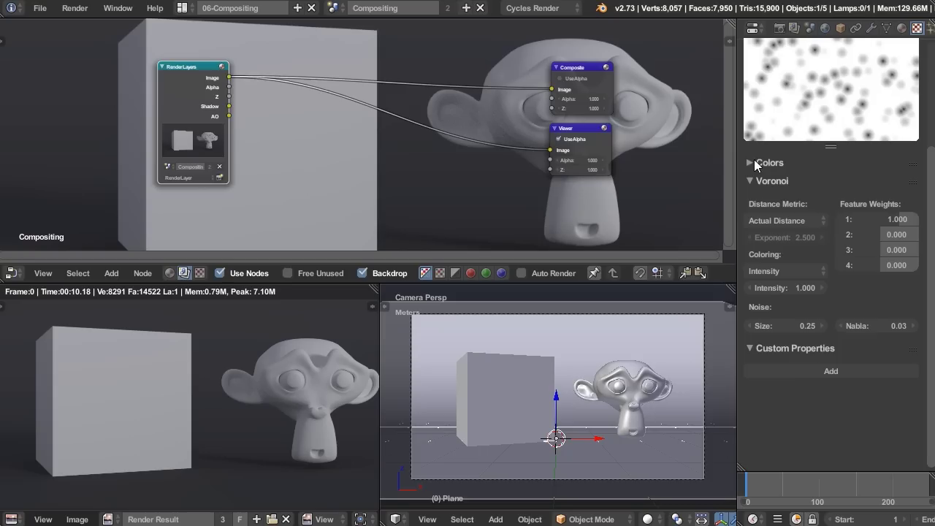
{"action": "scroll", "coordinate": [929, 219], "scroll_direction": "up", "scroll_amount": 2}
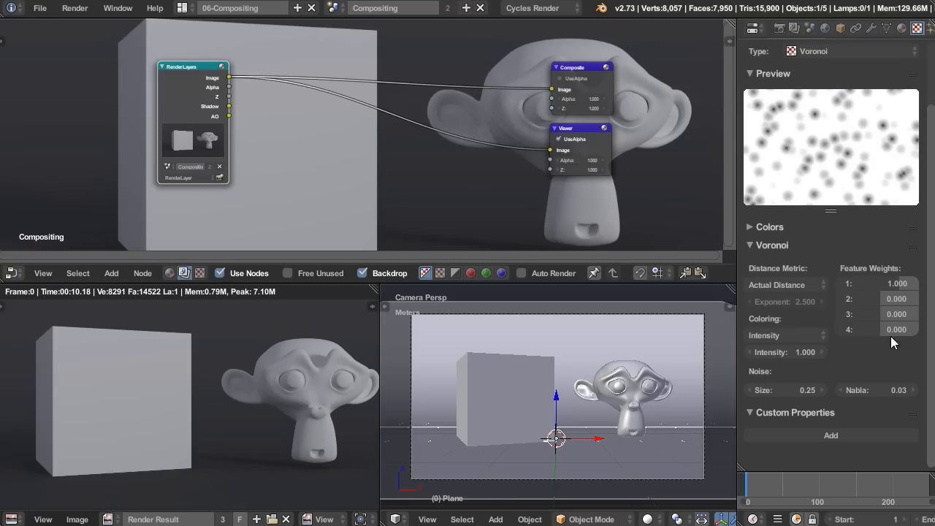
{"action": "left_click", "coordinate": [795, 349]}
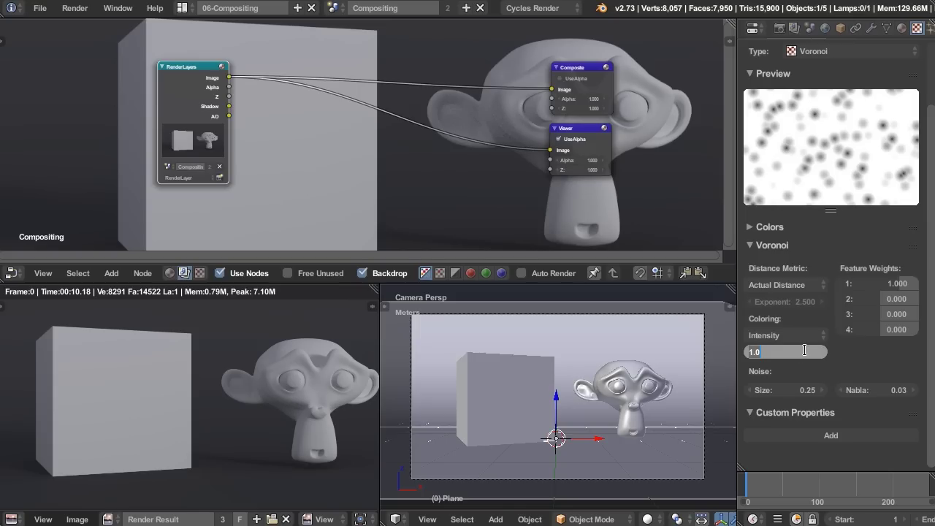
{"action": "type", "text": "0.5"}
{"action": "key", "text": "Return"}
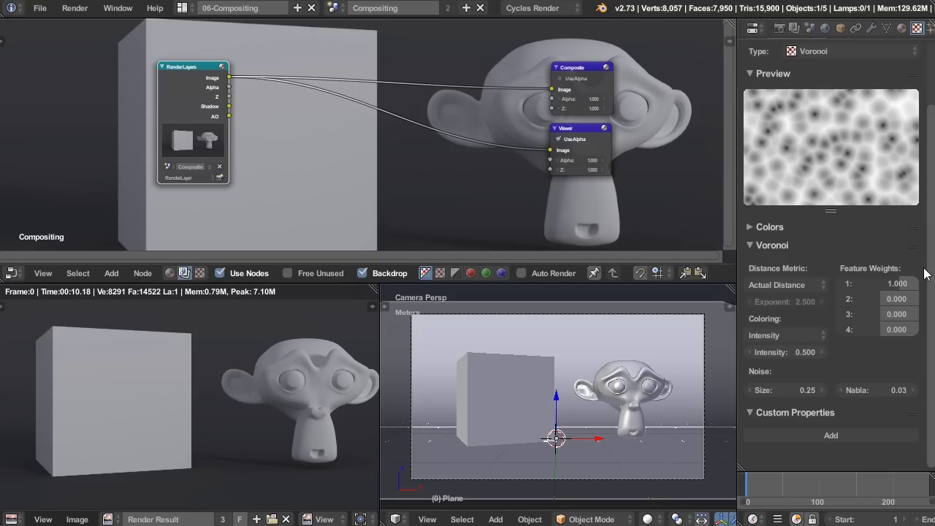
Compare the Voronoi Intensity at 1.200 and 0.800 in the preview, and set it back to 0.500.
{"action": "scroll", "coordinate": [862, 329], "scroll_direction": "up", "scroll_amount": 1}
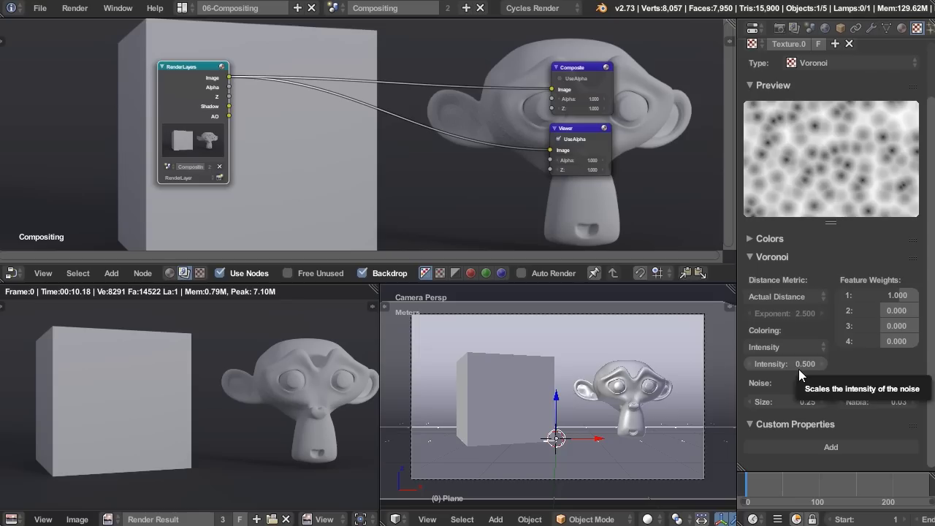
{"action": "left_click_drag", "start_coordinate": [798, 369], "coordinate": [847, 369]}
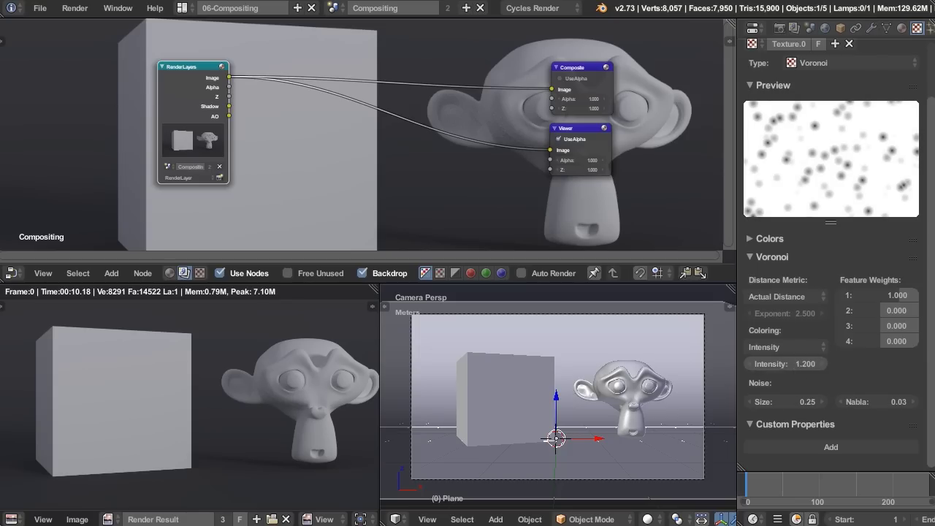
{"action": "left_click", "coordinate": [792, 369]}
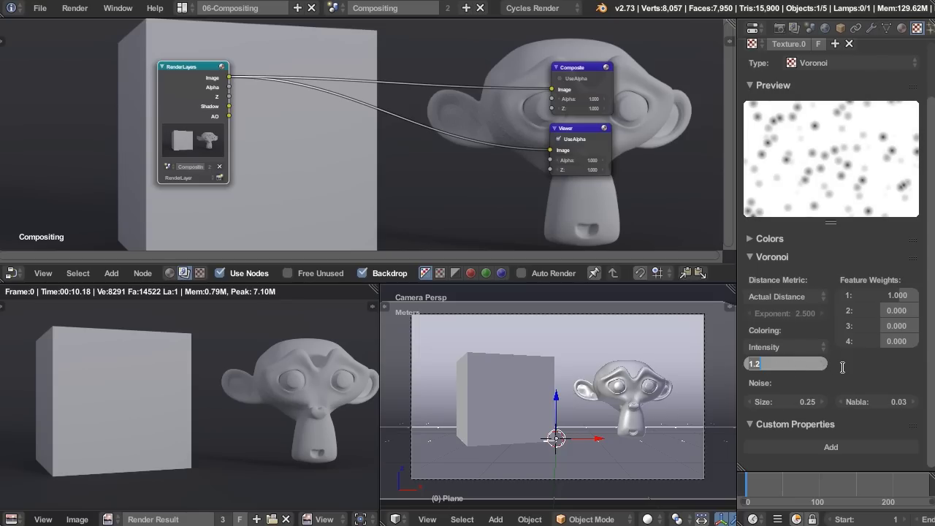
{"action": "key", "text": "Return"}
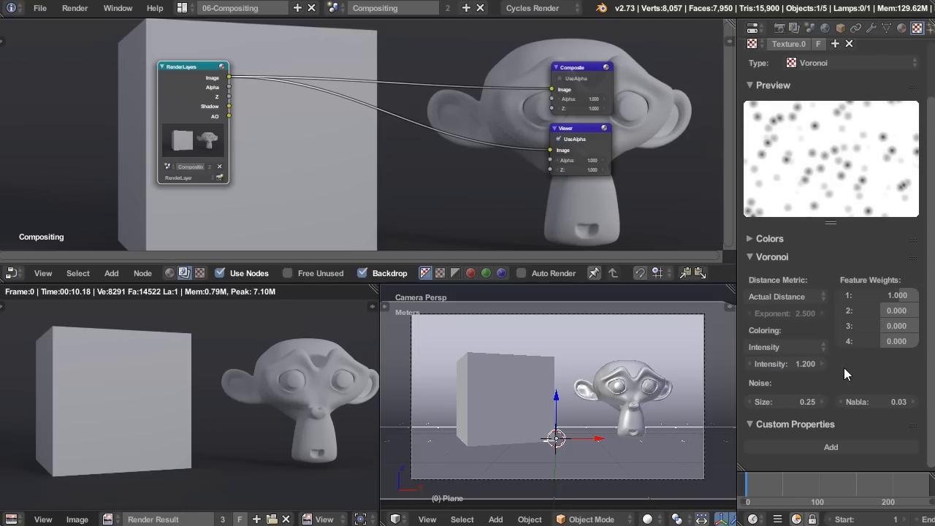
{"action": "left_click", "coordinate": [749, 364]}
{"action": "left_click", "coordinate": [748, 364]}
{"action": "left_click", "coordinate": [749, 364]}
{"action": "left_click", "coordinate": [749, 363]}
{"action": "left_click", "coordinate": [779, 366]}
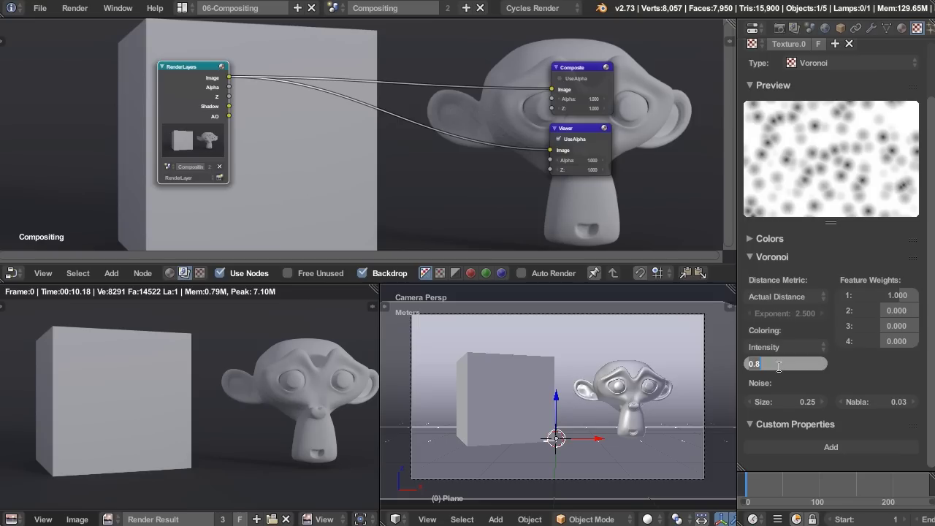
{"action": "key", "text": "BackSpace"}
{"action": "key", "text": "Return"}
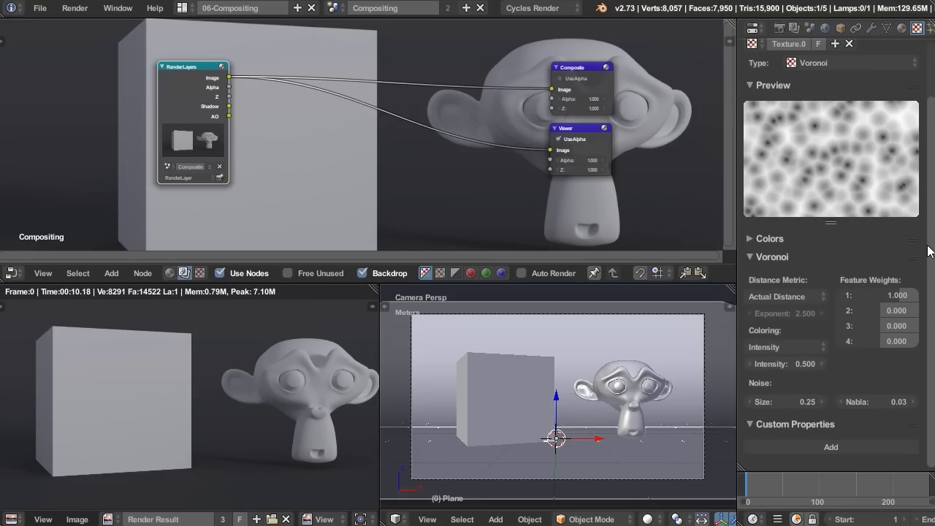
Change the Voronoi texture's Distance Metric to Distance Squared.
{"action": "scroll", "coordinate": [928, 251], "scroll_direction": "up", "scroll_amount": 2}
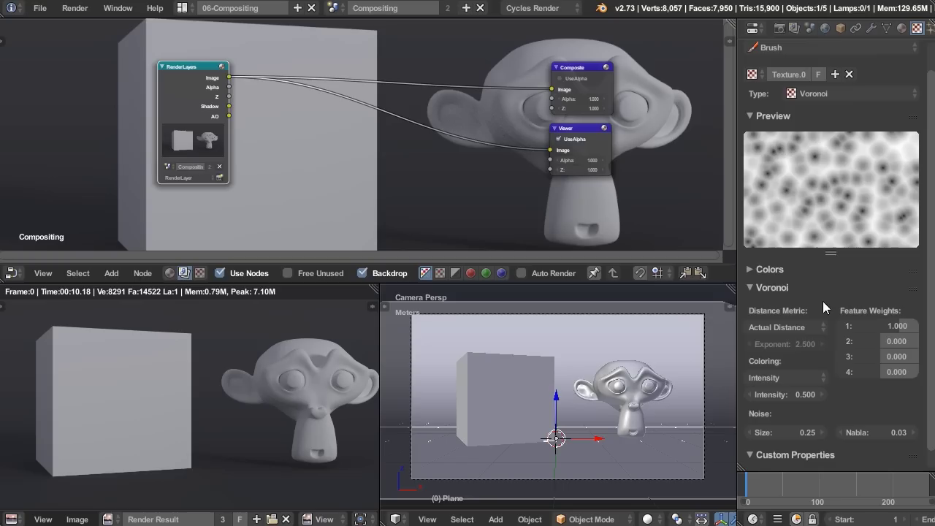
{"action": "left_click", "coordinate": [801, 326]}
{"action": "left_click", "coordinate": [801, 324]}
{"action": "left_click", "coordinate": [809, 325]}
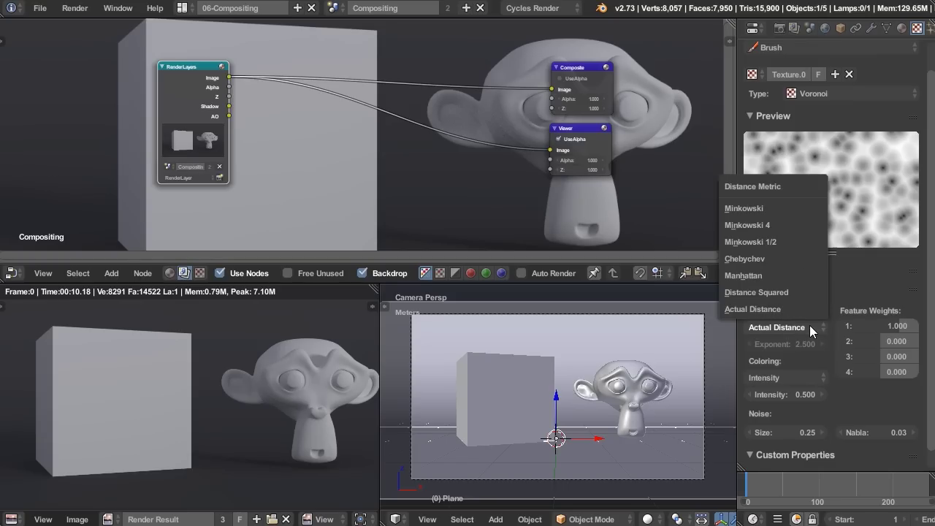
{"action": "left_click", "coordinate": [785, 292]}
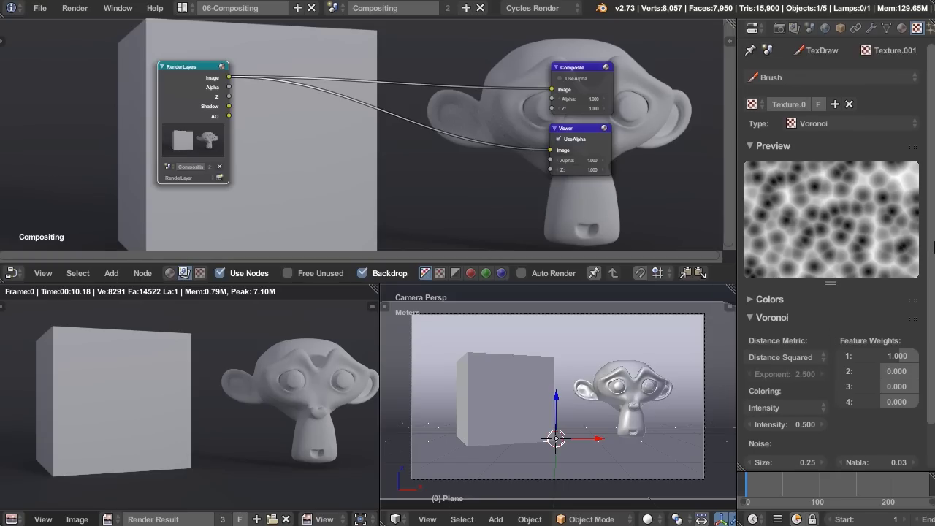
Set the Voronoi noise Size to 0.10 and rename the texture Dots.
{"action": "scroll", "coordinate": [905, 343], "scroll_direction": "down", "scroll_amount": 1}
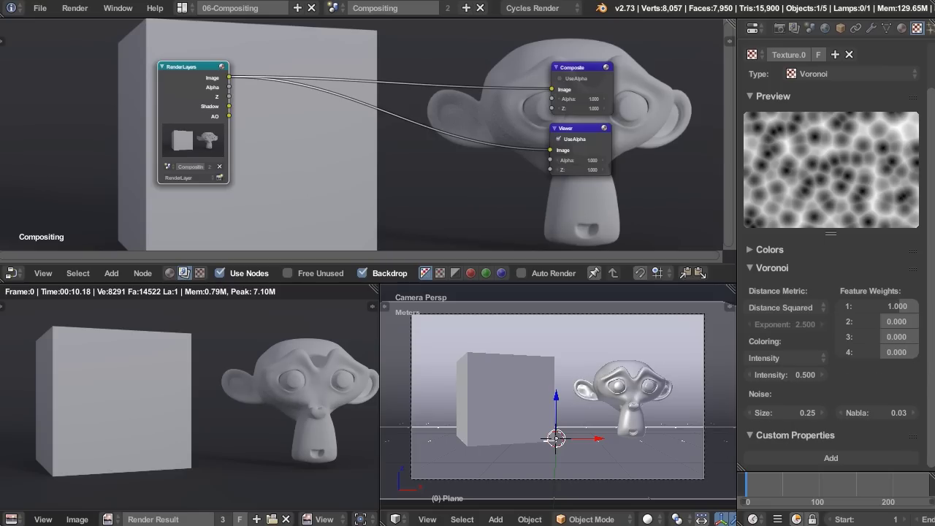
{"action": "left_click", "coordinate": [780, 412]}
{"action": "key", "text": "BackSpace"}
{"action": "type", "text": "0.1"}
{"action": "key", "text": "Return"}
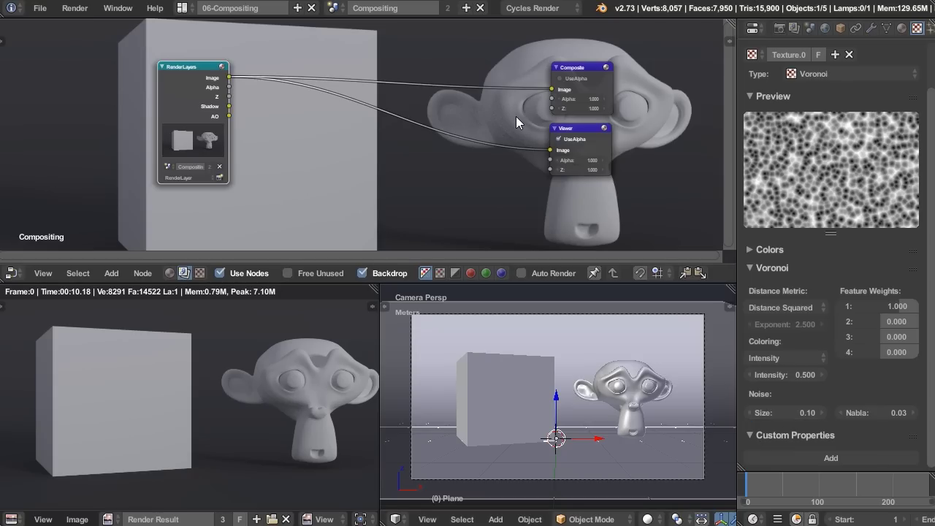
{"action": "key", "text": "F12"}
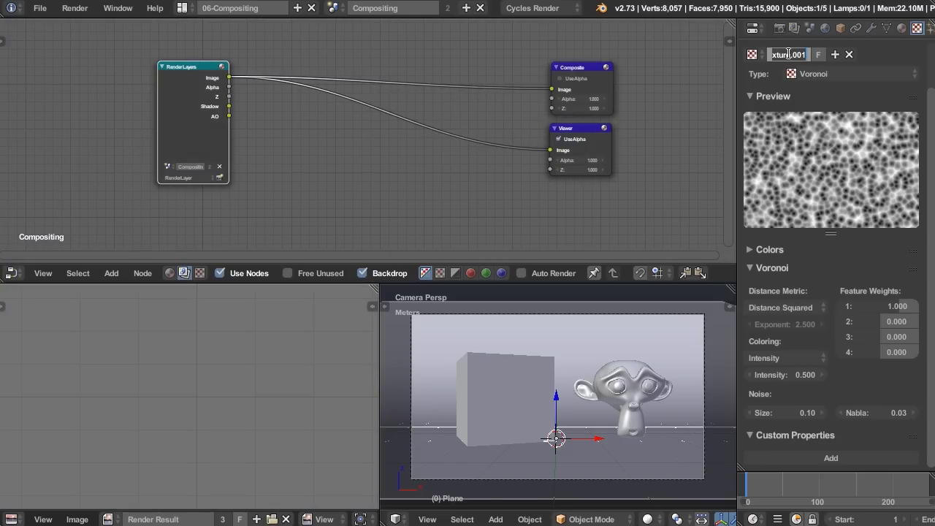
{"action": "type", "text": "Dots"}
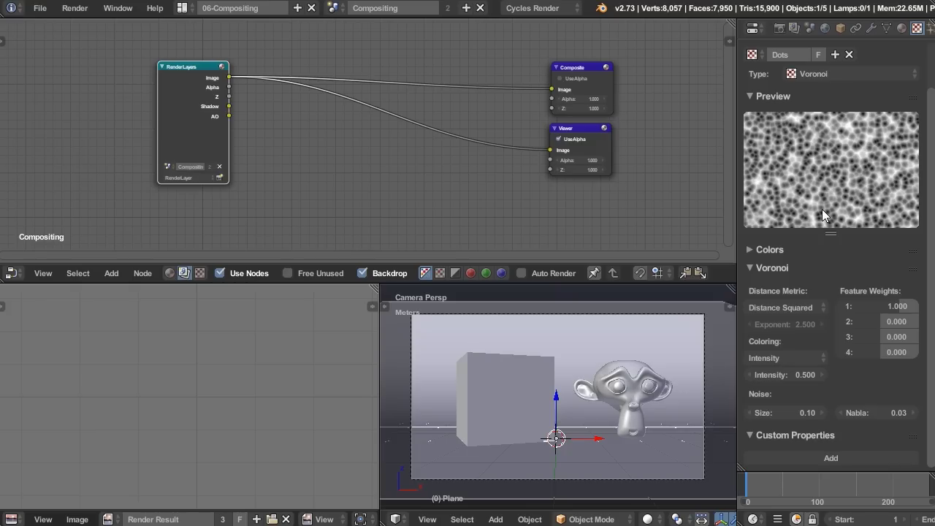
Add a Texture node between the Render Layers and Viewer nodes and assign the Dots texture to it.
{"action": "middle_click_drag", "start_coordinate": [559, 164], "coordinate": [608, 159]}
{"action": "key", "text": "shift+a"}
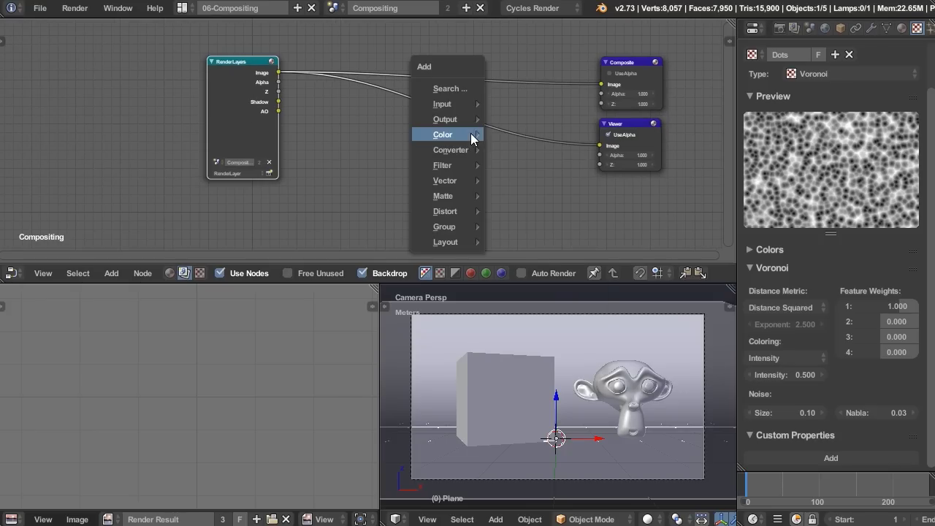
{"action": "mouse_move", "coordinate": [469, 106]}
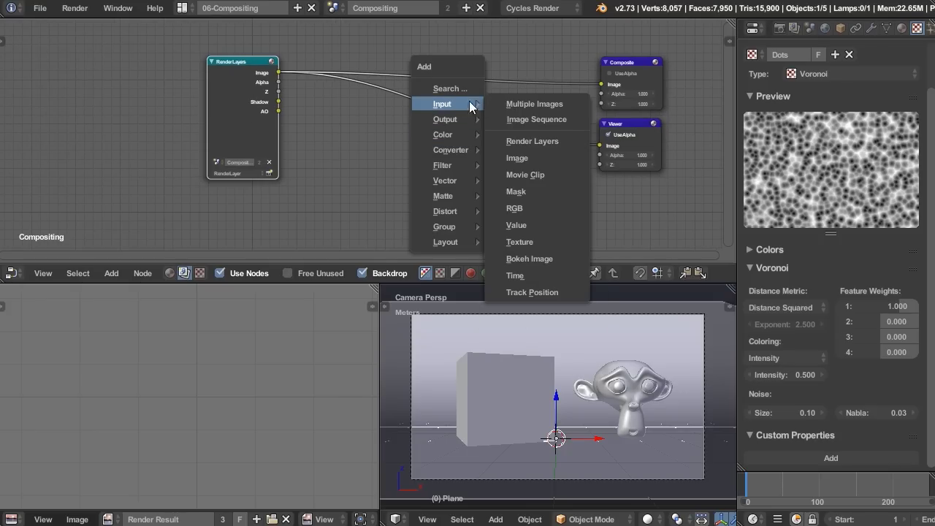
{"action": "left_click", "coordinate": [535, 243]}
{"action": "left_click", "coordinate": [348, 125]}
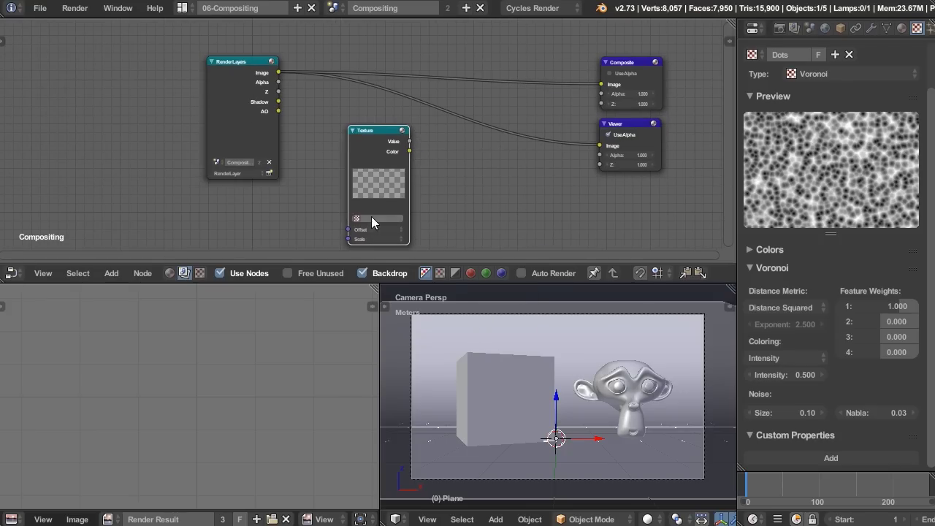
{"action": "left_click", "coordinate": [356, 217]}
{"action": "left_click", "coordinate": [384, 249]}
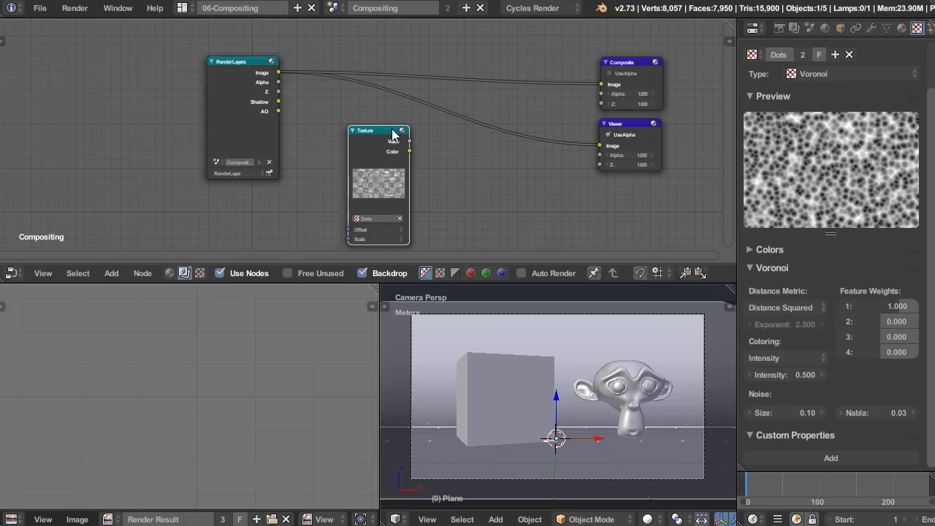
Preview the Texture node's Value output through the Viewer node as the backdrop.
{"action": "left_click_drag", "start_coordinate": [381, 148], "coordinate": [369, 148]}
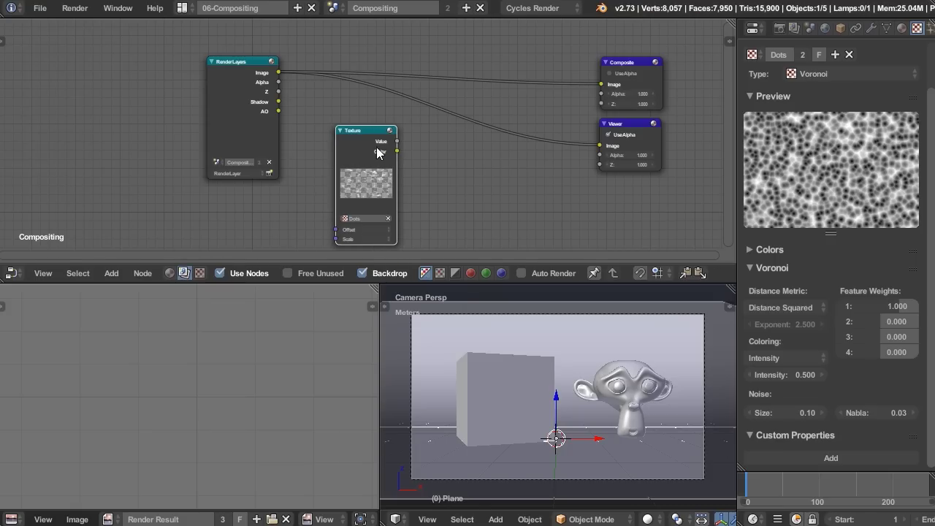
{"action": "left_click", "coordinate": [369, 148], "text": "ctrl+shift"}
{"action": "scroll", "coordinate": [441, 166], "scroll_direction": "up", "scroll_amount": 1}
{"action": "scroll", "coordinate": [441, 166], "scroll_direction": "up", "scroll_amount": 1}
{"action": "middle_click_drag", "start_coordinate": [440, 173], "coordinate": [457, 138]}
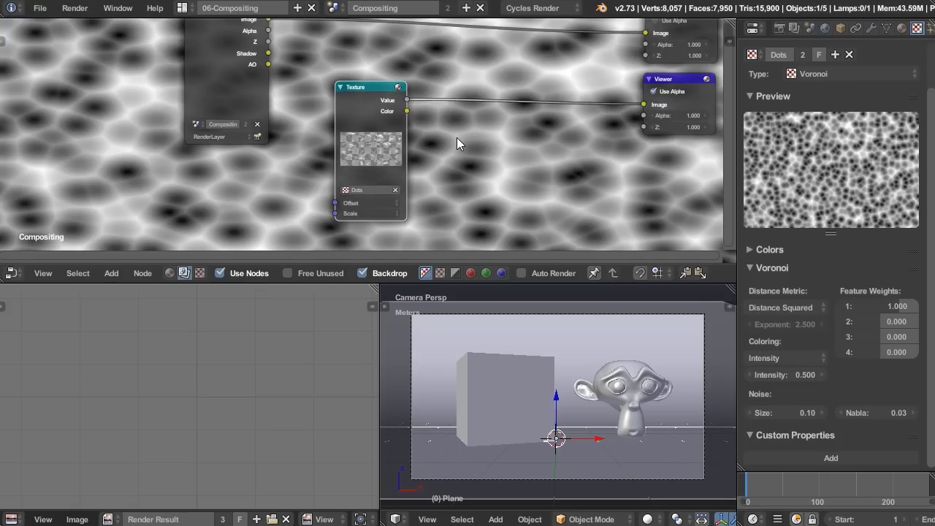
Set the Dots texture's Voronoi noise Size to 0.01.
{"action": "left_click", "coordinate": [795, 413]}
{"action": "key", "text": "BackSpace"}
{"action": "type", "text": ".01"}
{"action": "key", "text": "Return"}
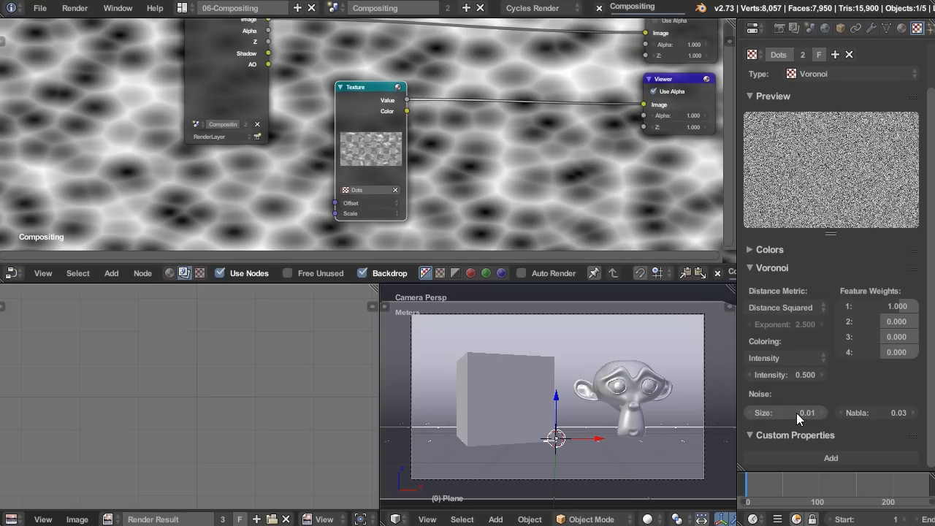
{"action": "middle_click_drag", "start_coordinate": [511, 147], "coordinate": [612, 107]}
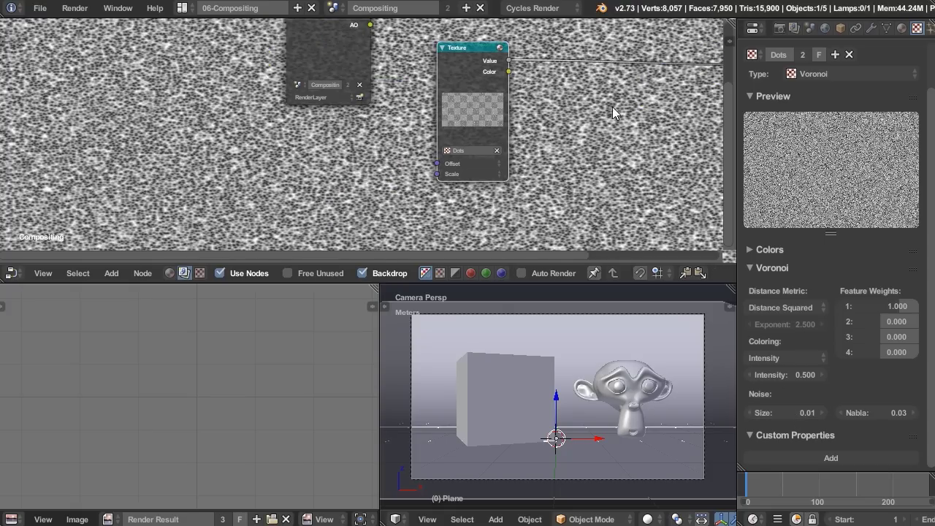
{"action": "scroll", "coordinate": [612, 107], "scroll_direction": "up", "scroll_amount": 1}
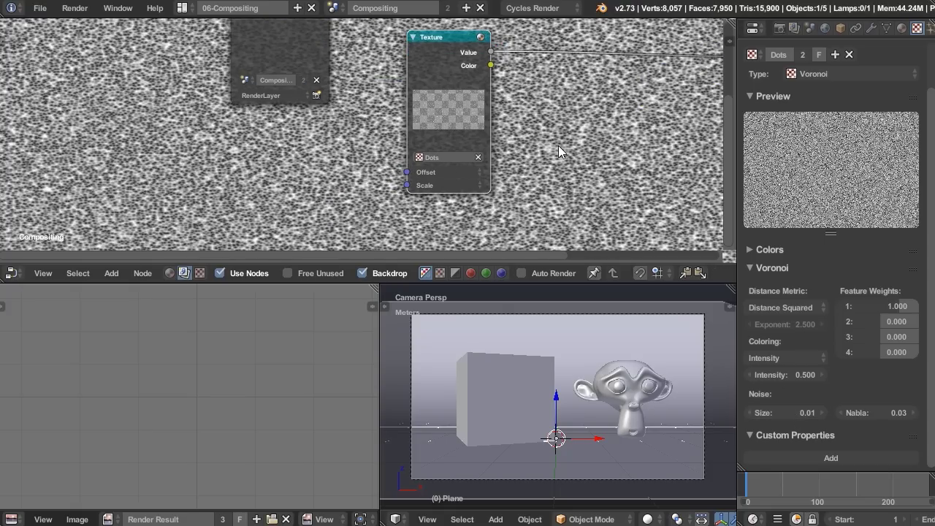
Set the Texture node's X scale to 1.200.
{"action": "left_click", "coordinate": [480, 187]}
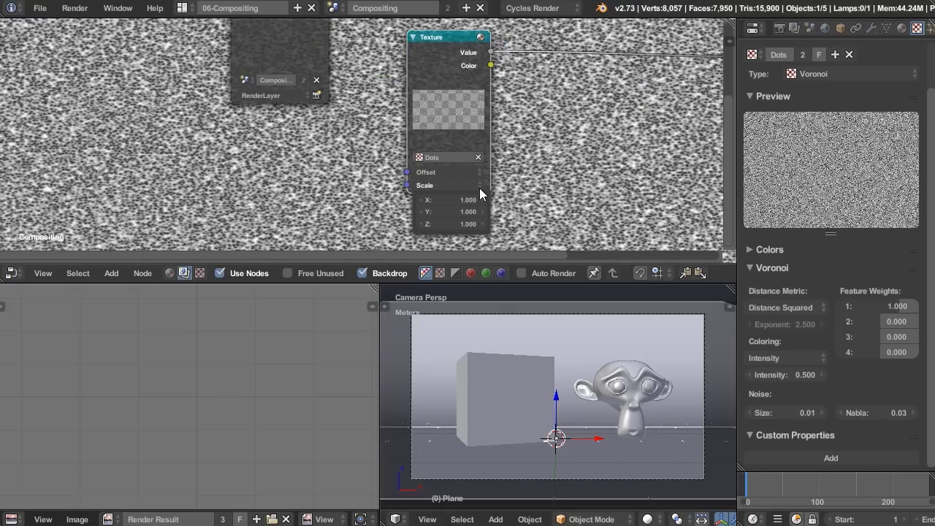
{"action": "left_click", "coordinate": [482, 198]}
{"action": "left_click", "coordinate": [482, 197]}
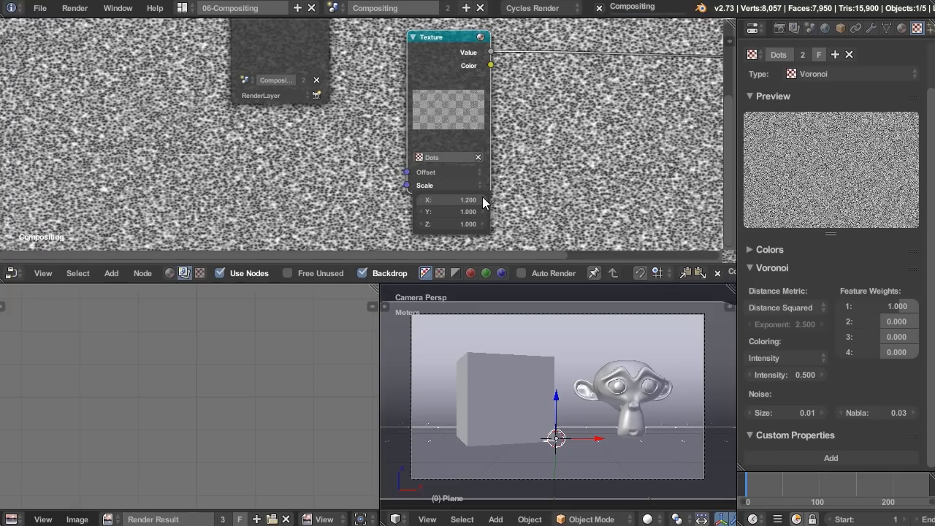
Move the Texture node down below the Render Layers node and insert an RGB Curves node between it and the Viewer.
{"action": "middle_click_drag", "start_coordinate": [582, 95], "coordinate": [481, 92]}
{"action": "scroll", "coordinate": [455, 187], "scroll_direction": "down", "scroll_amount": 3}
{"action": "left_click_drag", "start_coordinate": [355, 67], "coordinate": [326, 205]}
{"action": "middle_click_drag", "start_coordinate": [420, 198], "coordinate": [410, 136]}
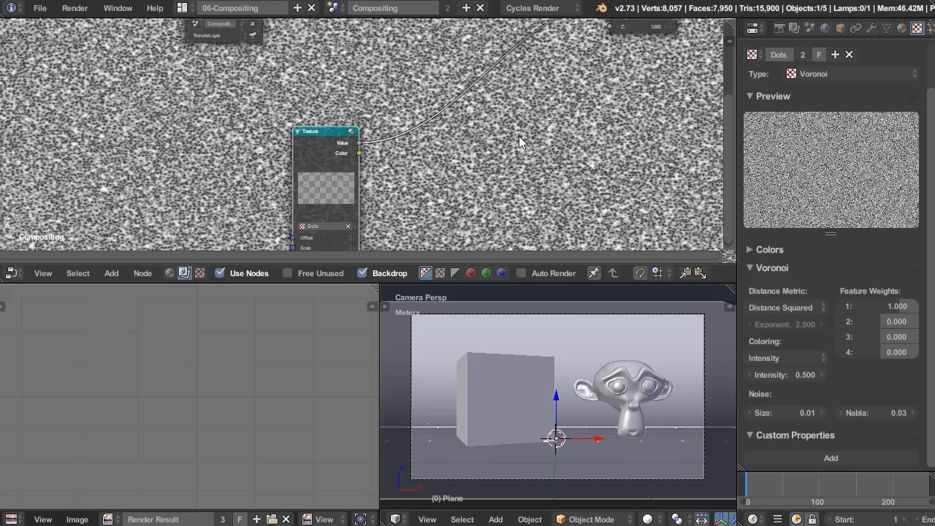
{"action": "key", "text": "shift+a"}
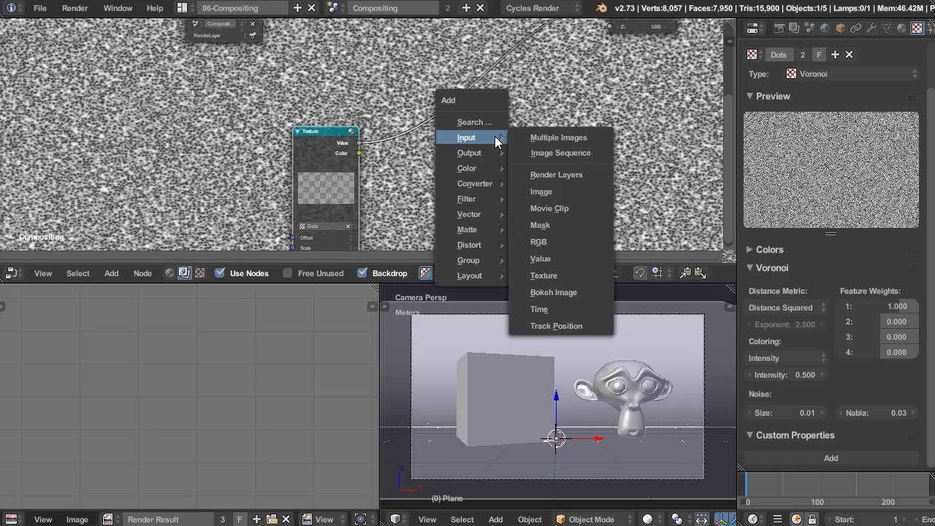
{"action": "mouse_move", "coordinate": [484, 165]}
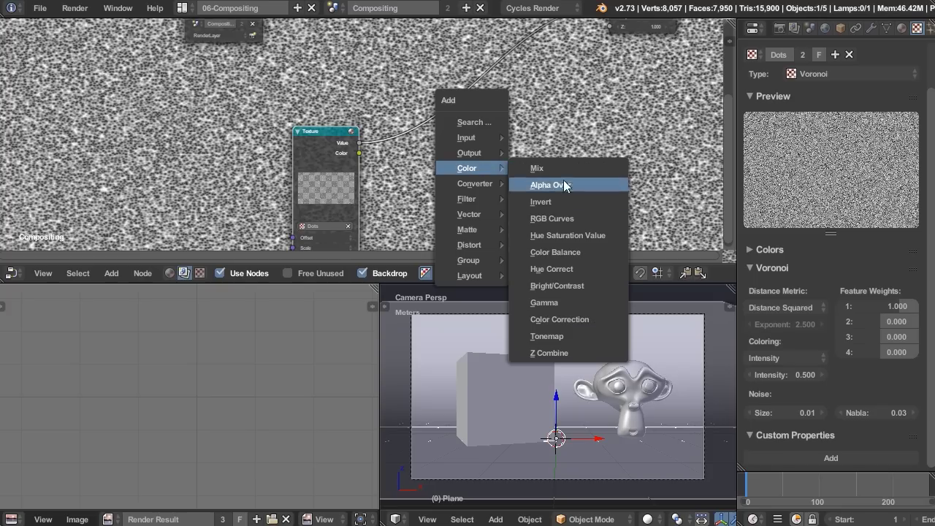
{"action": "left_click", "coordinate": [565, 220]}
{"action": "left_click", "coordinate": [399, 57]}
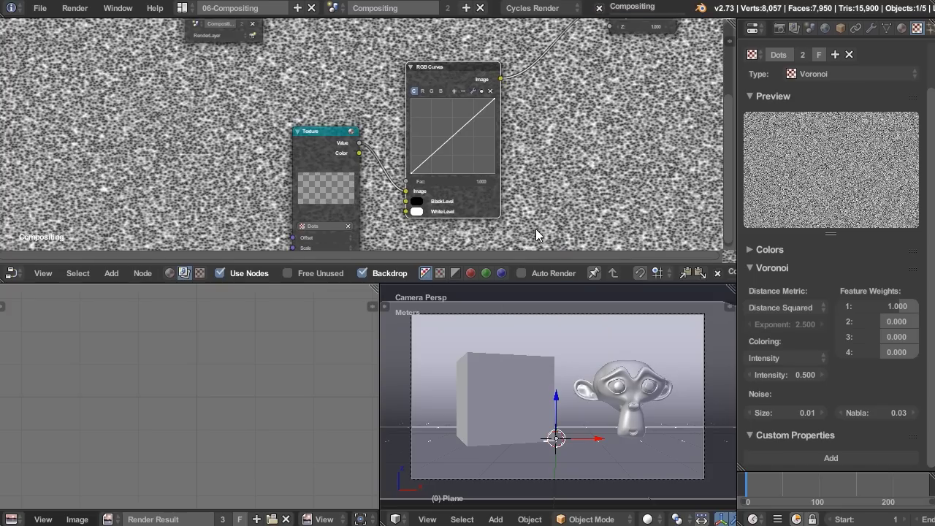
Try a Black Level value of 0.150 on the RGB Curves node and return it to black.
{"action": "middle_click_drag", "start_coordinate": [535, 228], "coordinate": [627, 184]}
{"action": "scroll", "coordinate": [618, 189], "scroll_direction": "up", "scroll_amount": 4}
{"action": "middle_click_drag", "start_coordinate": [526, 149], "coordinate": [526, 172]}
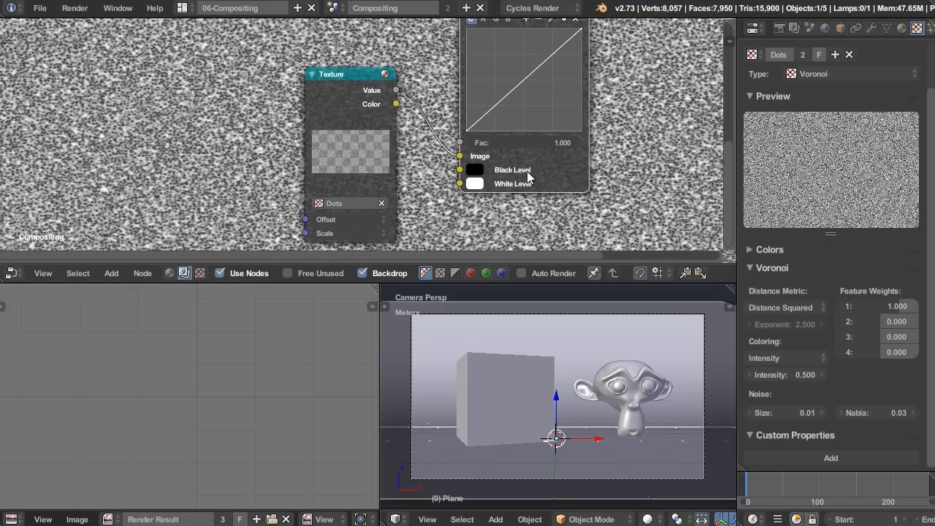
{"action": "left_click", "coordinate": [477, 170]}
{"action": "left_click", "coordinate": [577, 264]}
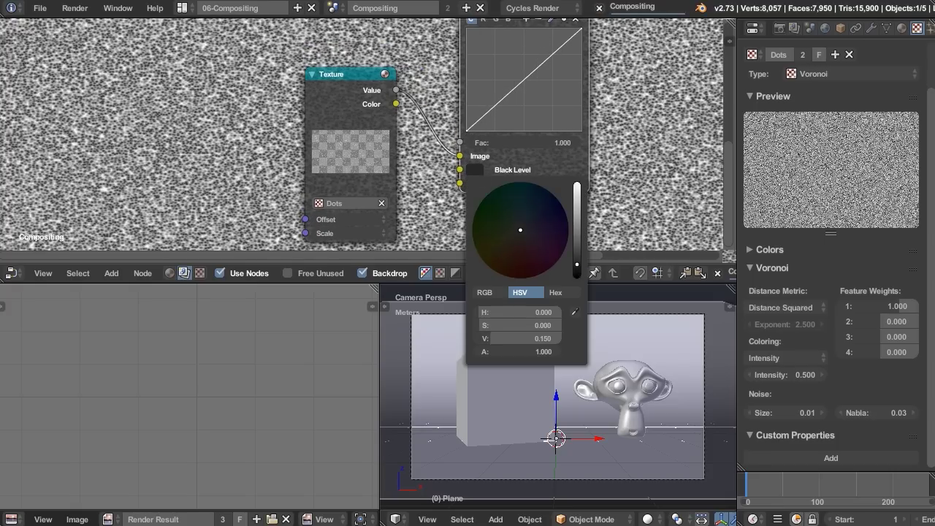
{"action": "mouse_move", "coordinate": [577, 264]}
{"action": "left_mouse_down"}
{"action": "mouse_move", "coordinate": [572, 244]}
{"action": "mouse_move", "coordinate": [577, 276]}
{"action": "left_mouse_up"}
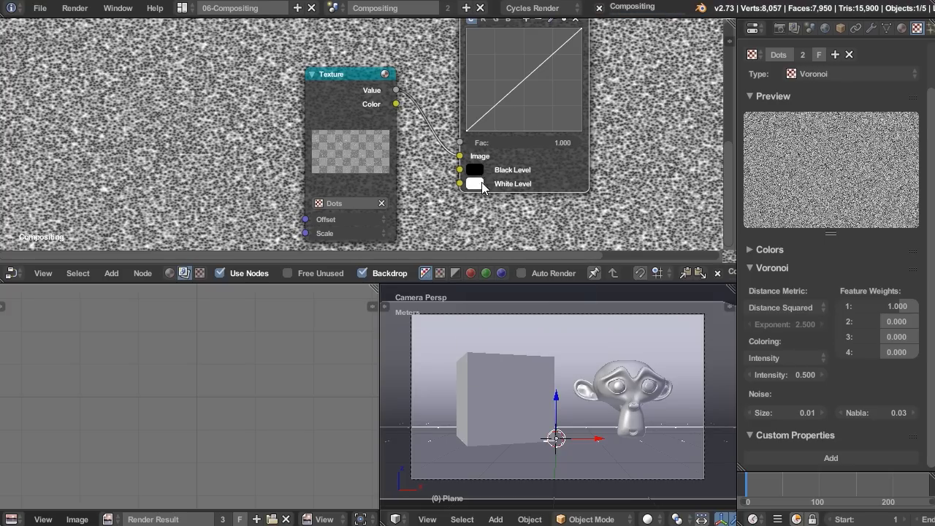
Try lowering the RGB Curves node's White Level to about 0.6 and restore it to 1.000.
{"action": "left_click", "coordinate": [475, 185]}
{"action": "left_click_drag", "start_coordinate": [577, 197], "coordinate": [579, 235]}
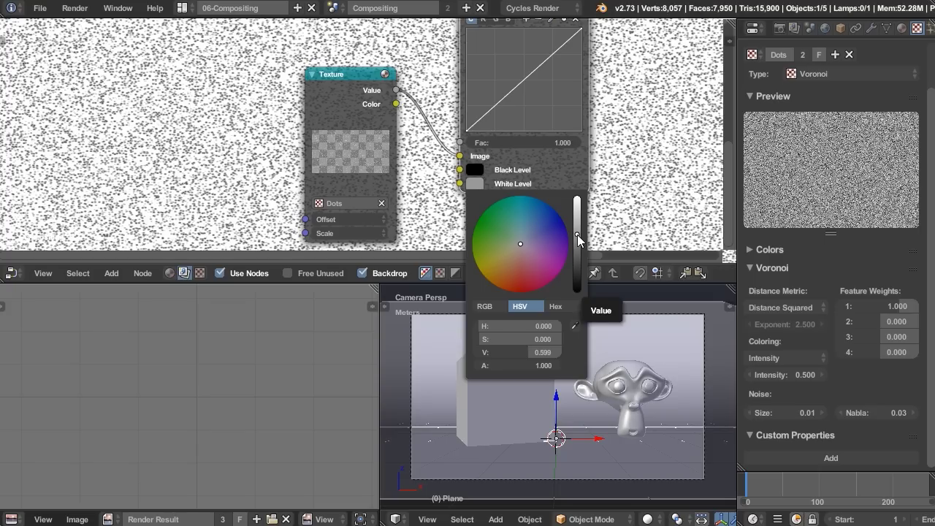
{"action": "left_click_drag", "start_coordinate": [579, 235], "coordinate": [578, 198]}
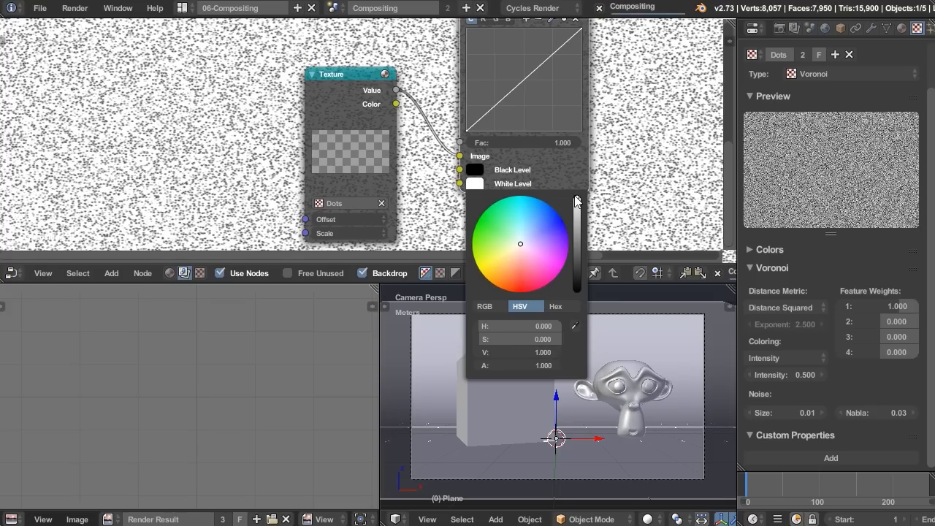
Line up the Texture and RGB Curves nodes, duplicate the pair above the originals, and move the Render Layers node clear of them.
{"action": "scroll", "coordinate": [629, 187], "scroll_direction": "down", "scroll_amount": 4}
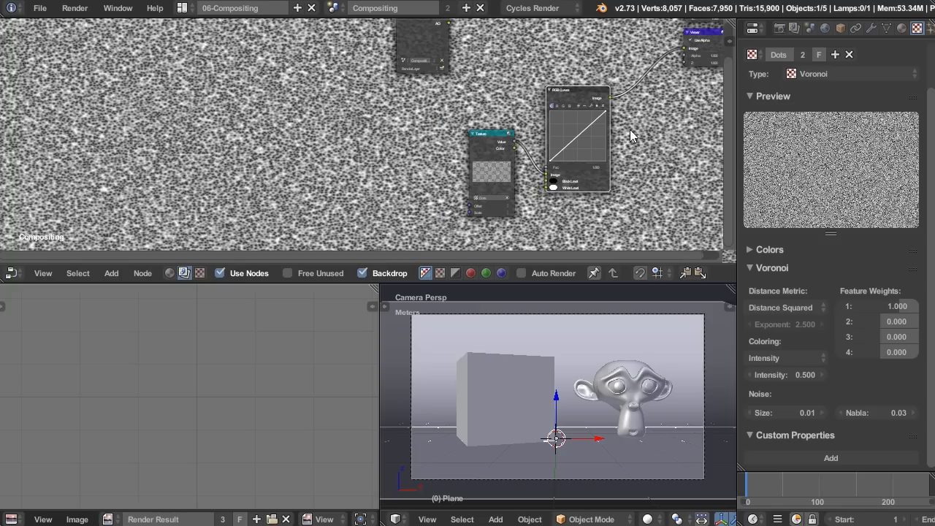
{"action": "left_click_drag", "start_coordinate": [485, 153], "coordinate": [460, 151]}
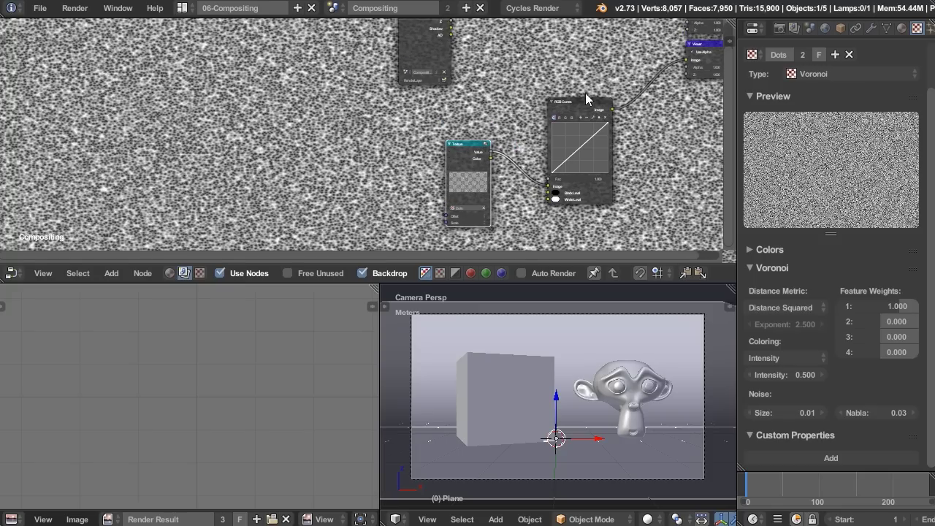
{"action": "left_click_drag", "start_coordinate": [577, 102], "coordinate": [565, 137]}
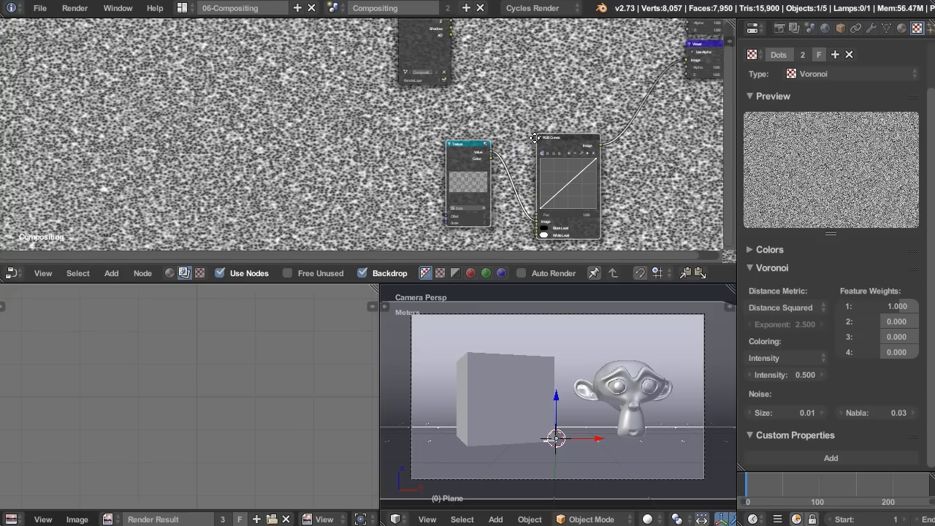
{"action": "middle_click_drag", "start_coordinate": [560, 136], "coordinate": [541, 167]}
{"action": "key", "text": "shift+d"}
{"action": "left_click", "coordinate": [543, 49]}
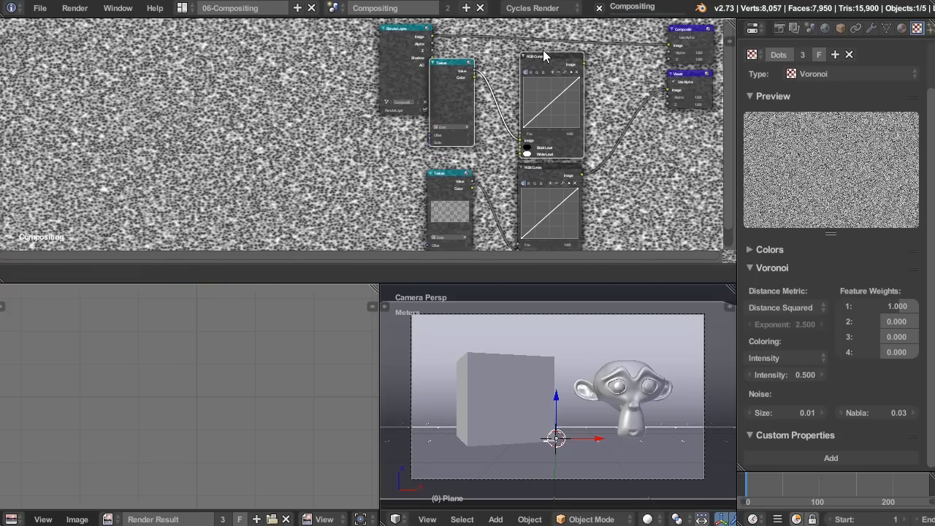
{"action": "left_click_drag", "start_coordinate": [413, 57], "coordinate": [159, 243]}
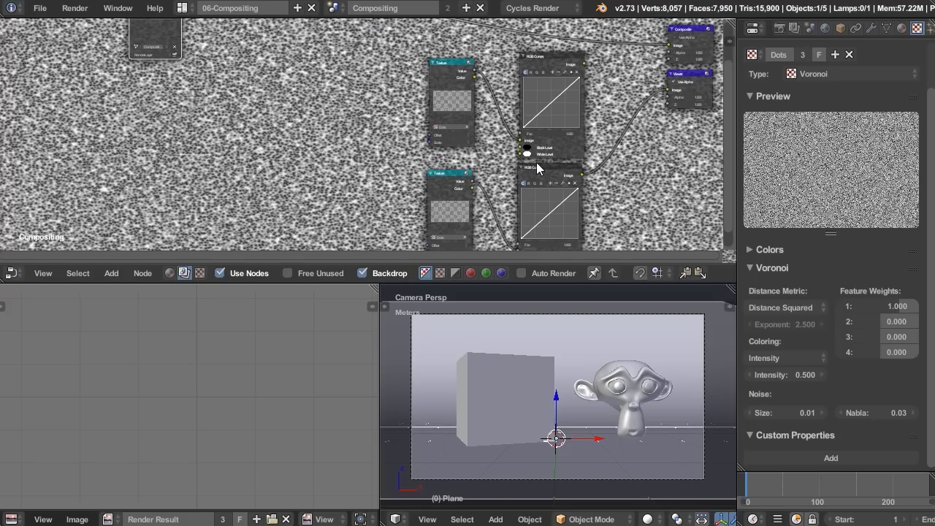
Preview the output of the upper, duplicated RGB Curves node in the Viewer.
{"action": "middle_click_drag", "start_coordinate": [536, 163], "coordinate": [480, 189]}
{"action": "scroll", "coordinate": [550, 140], "scroll_direction": "up", "scroll_amount": 1}
{"action": "scroll", "coordinate": [550, 141], "scroll_direction": "up", "scroll_amount": 2}
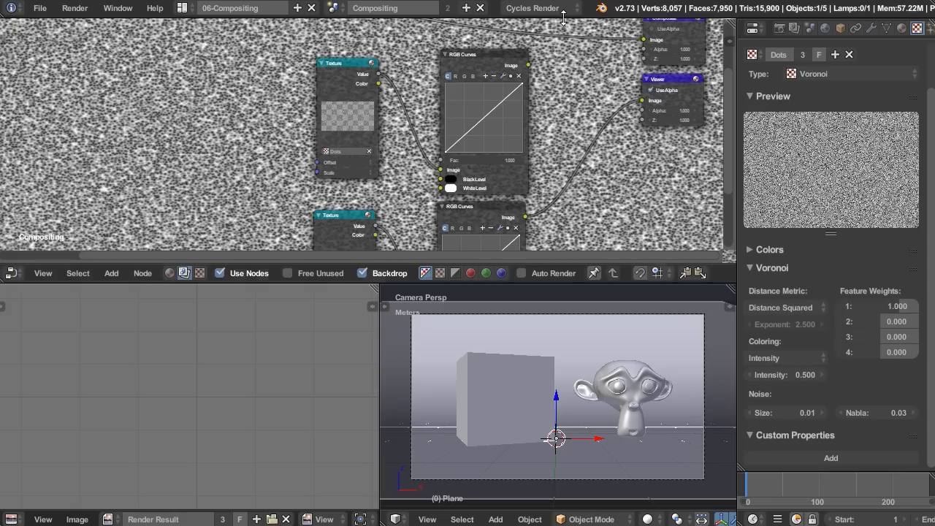
{"action": "left_click", "coordinate": [475, 49]}
{"action": "scroll", "coordinate": [423, 156], "scroll_direction": "up", "scroll_amount": 2}
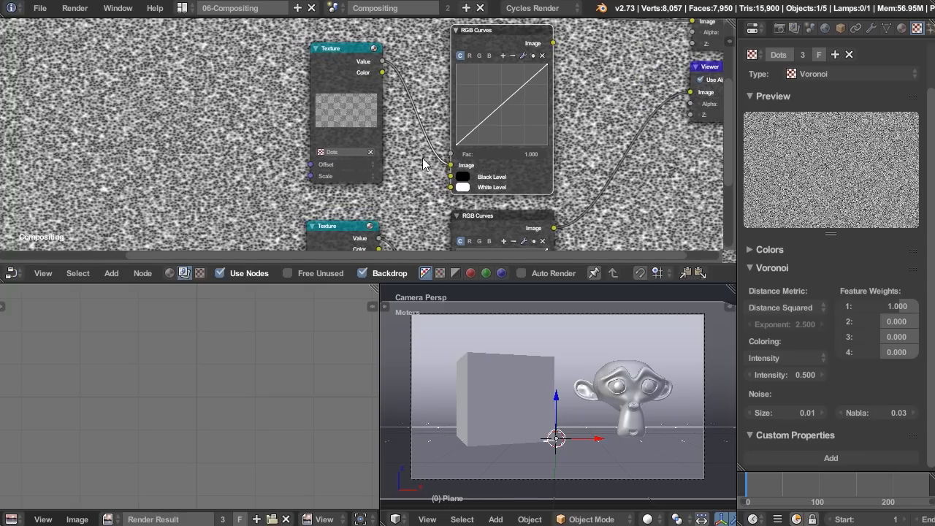
{"action": "scroll", "coordinate": [443, 177], "scroll_direction": "up", "scroll_amount": 3}
{"action": "middle_click_drag", "start_coordinate": [426, 151], "coordinate": [411, 192]}
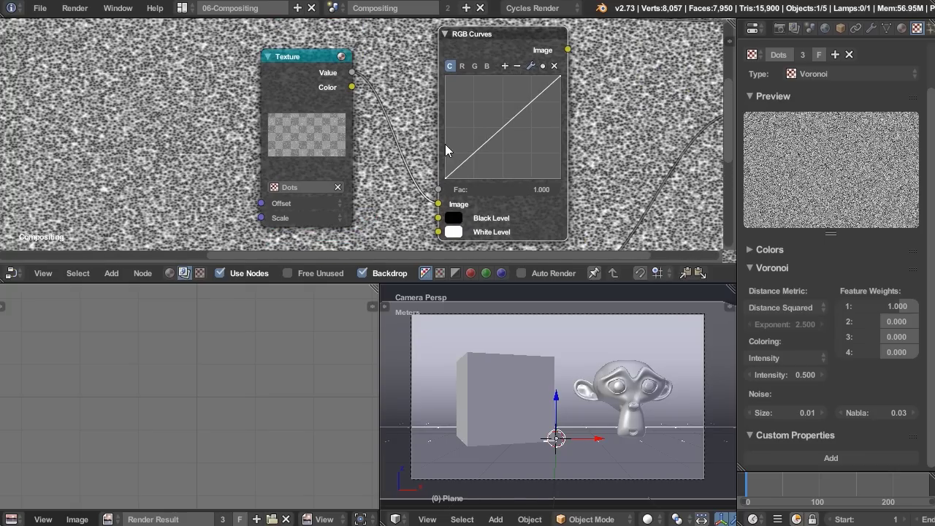
{"action": "left_click", "coordinate": [512, 39], "text": "ctrl+shift"}
Raise the upper RGB Curves node's Black Level from black to a medium gray.
{"action": "middle_click_drag", "start_coordinate": [612, 129], "coordinate": [613, 111]}
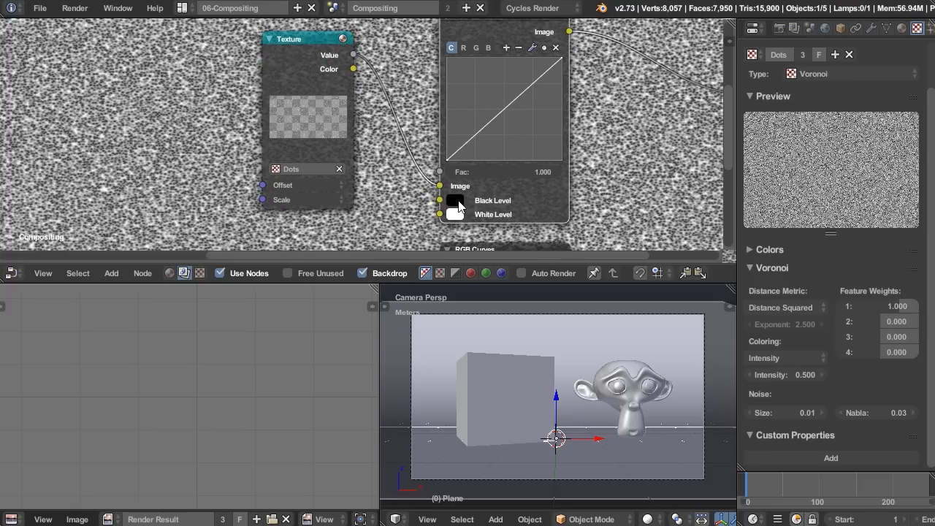
{"action": "left_click", "coordinate": [454, 202]}
{"action": "left_click_drag", "start_coordinate": [555, 91], "coordinate": [562, 57]}
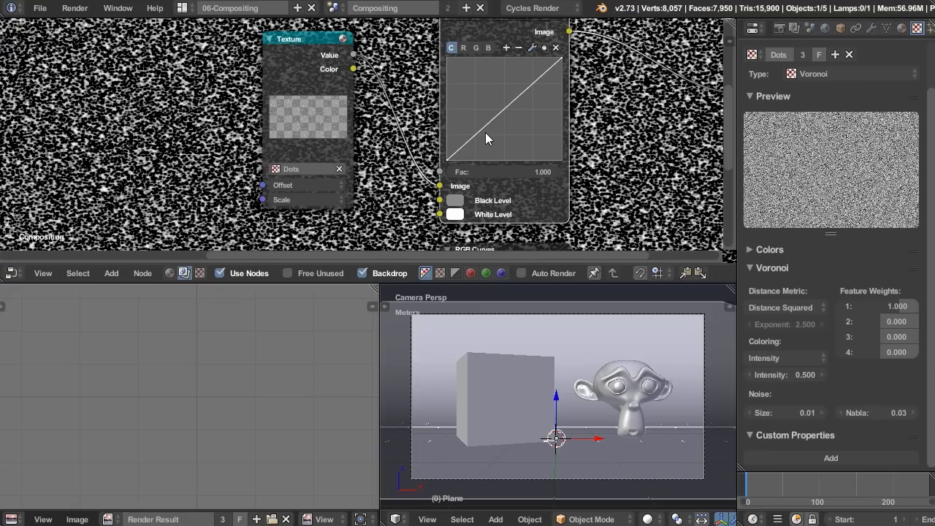
Bend the upper RGB Curves node's curve with a point at about X 0.213, Y 0.131, and set its White Level to 1.000.
{"action": "left_click_drag", "start_coordinate": [485, 132], "coordinate": [492, 153]}
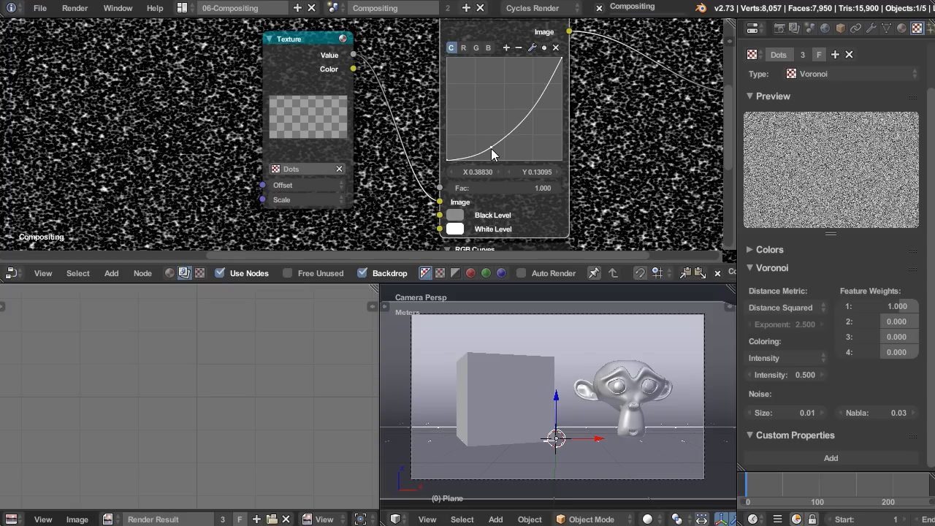
{"action": "middle_click_drag", "start_coordinate": [639, 125], "coordinate": [608, 147]}
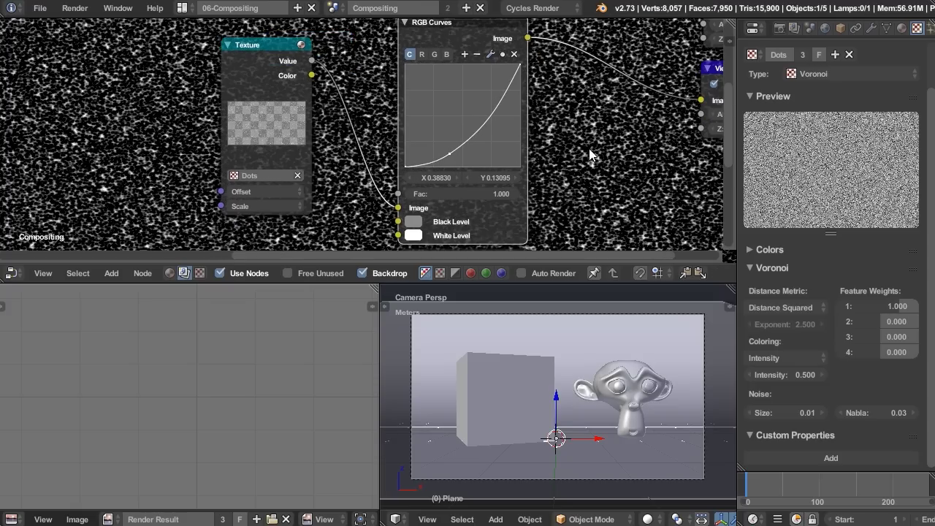
{"action": "scroll", "coordinate": [592, 157], "scroll_direction": "down", "scroll_amount": 1}
{"action": "left_click", "coordinate": [450, 219]}
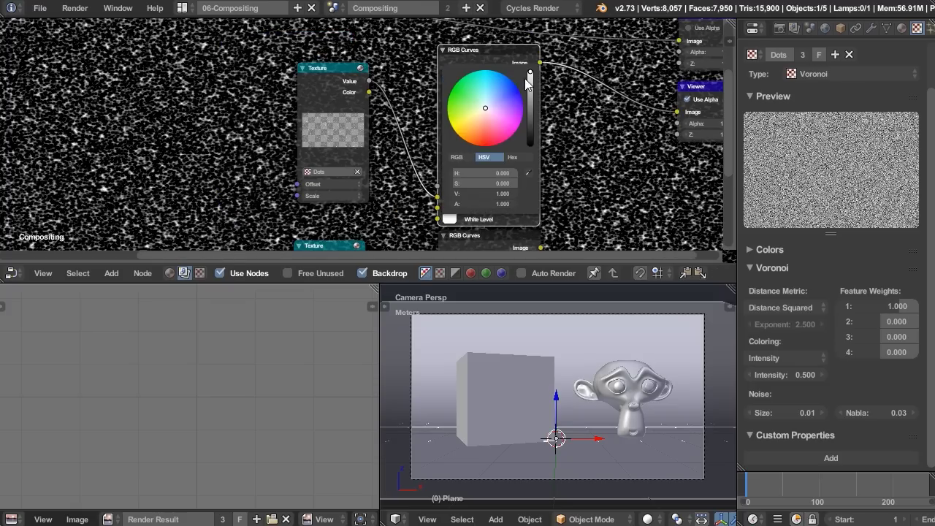
{"action": "mouse_move", "coordinate": [531, 76]}
{"action": "left_mouse_down"}
{"action": "mouse_move", "coordinate": [530, 100]}
{"action": "mouse_move", "coordinate": [531, 68]}
{"action": "left_mouse_up"}
{"action": "scroll", "coordinate": [549, 195], "scroll_direction": "up", "scroll_amount": 2}
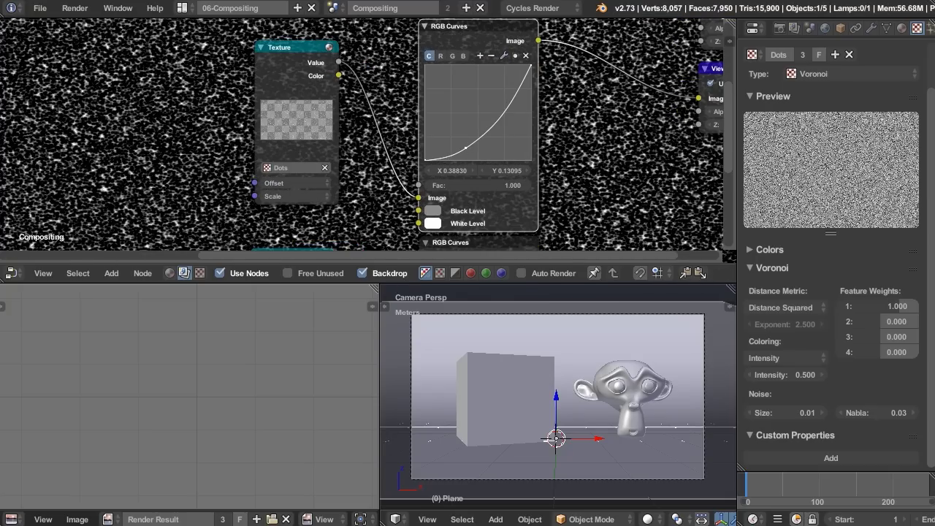
{"action": "mouse_move", "coordinate": [466, 149]}
{"action": "left_mouse_down"}
{"action": "mouse_move", "coordinate": [440, 136]}
{"action": "mouse_move", "coordinate": [448, 149]}
{"action": "left_mouse_up"}
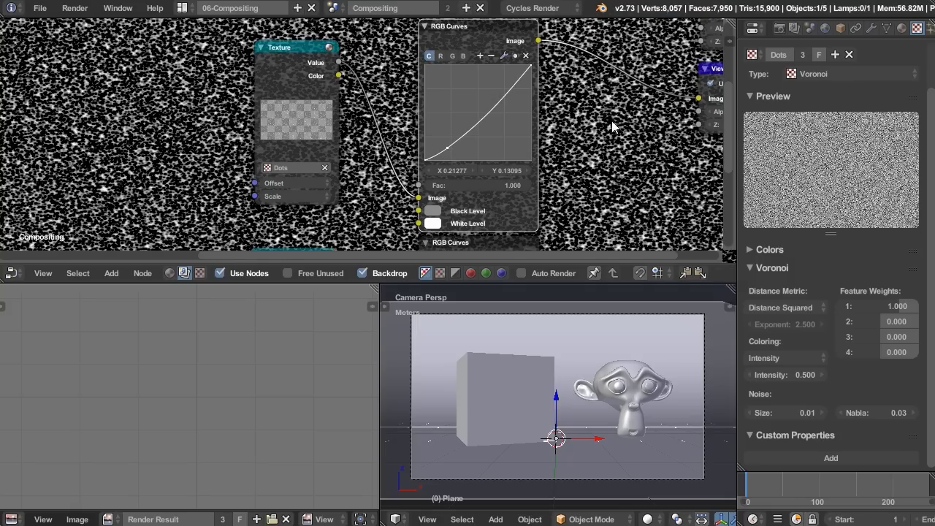
Move the Composite and Viewer nodes farther from the RGB Curves nodes to make room for more nodes.
{"action": "middle_click_drag", "start_coordinate": [611, 121], "coordinate": [505, 131]}
{"action": "scroll", "coordinate": [516, 164], "scroll_direction": "down", "scroll_amount": 2}
{"action": "middle_click_drag", "start_coordinate": [485, 186], "coordinate": [425, 209]}
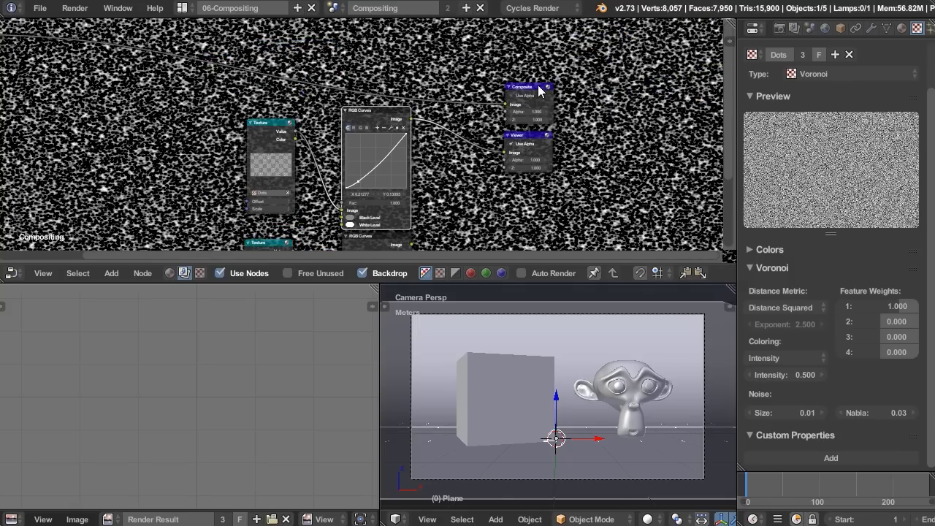
{"action": "left_click_drag", "start_coordinate": [532, 86], "coordinate": [668, 39]}
{"action": "left_click_drag", "start_coordinate": [528, 136], "coordinate": [664, 95]}
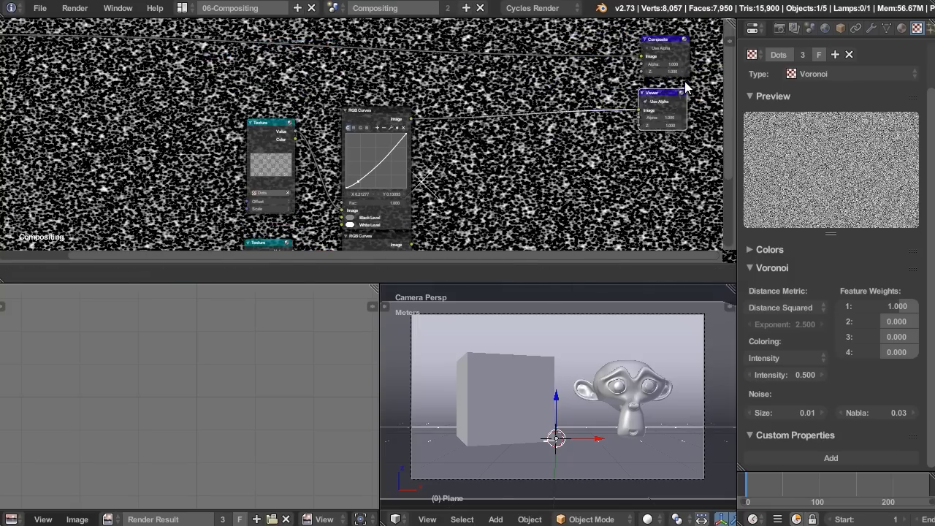
{"action": "middle_click_drag", "start_coordinate": [551, 119], "coordinate": [595, 160]}
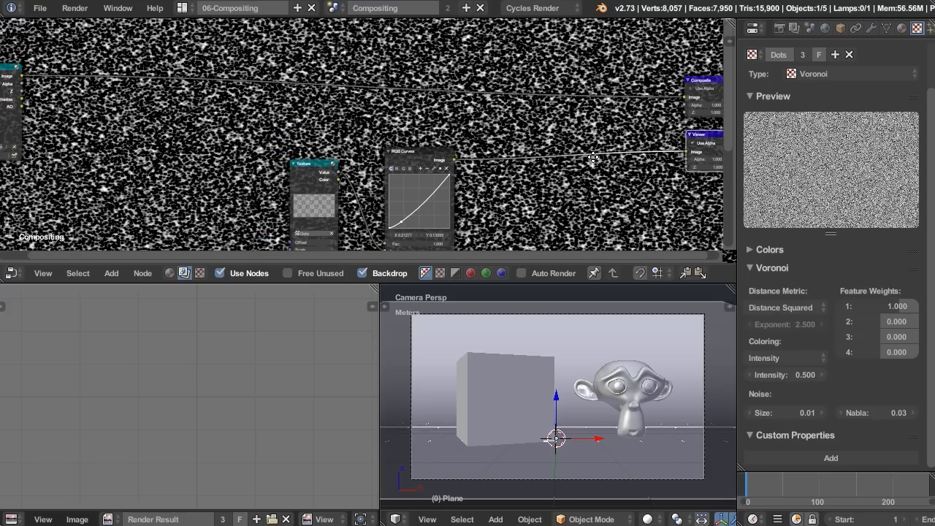
{"action": "middle_click_drag", "start_coordinate": [518, 144], "coordinate": [523, 148]}
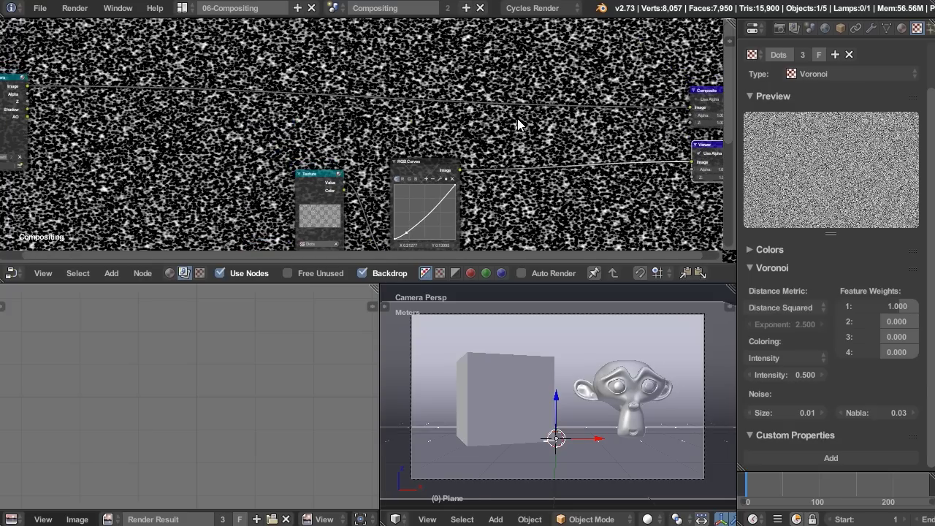
Insert a Mix node between the upper RGB Curves node and the Viewer, and feed the lower RGB Curves output into its second Image input.
{"action": "key", "text": "shift+a"}
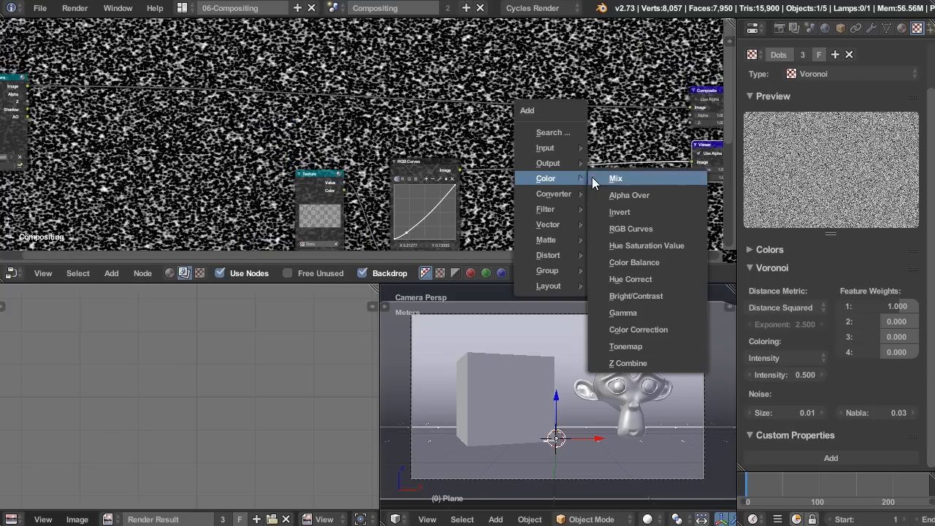
{"action": "left_click", "coordinate": [592, 177]}
{"action": "left_click", "coordinate": [570, 157]}
{"action": "middle_click_drag", "start_coordinate": [517, 223], "coordinate": [511, 106]}
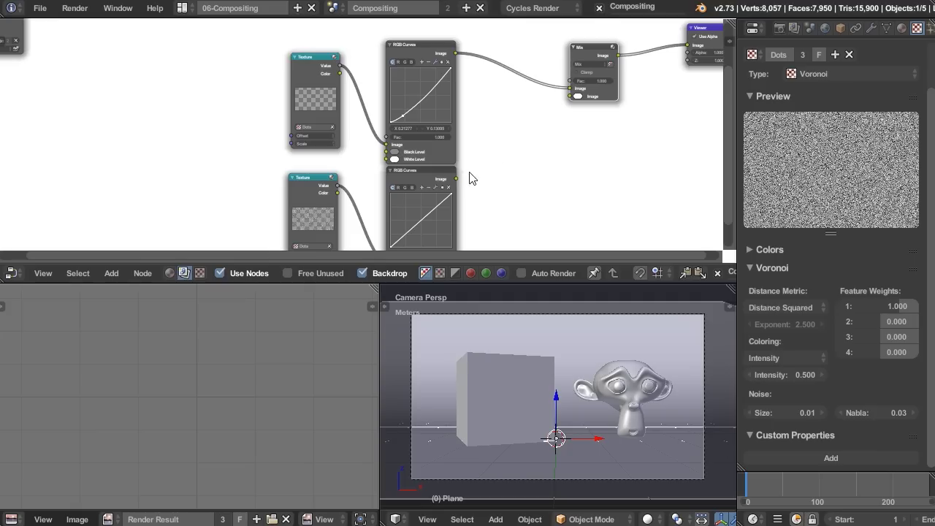
{"action": "left_click_drag", "start_coordinate": [457, 178], "coordinate": [572, 93]}
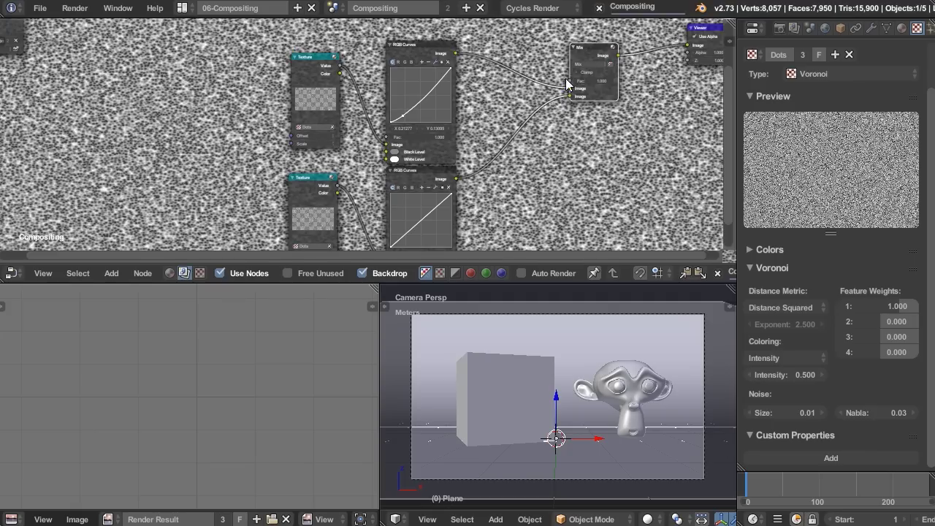
Vary the Mix node's factor between 0 and 1 to compare the two dot patterns in the backdrop.
{"action": "middle_click_drag", "start_coordinate": [548, 124], "coordinate": [558, 179]}
{"action": "scroll", "coordinate": [617, 151], "scroll_direction": "up", "scroll_amount": 1}
{"action": "scroll", "coordinate": [620, 144], "scroll_direction": "up", "scroll_amount": 1}
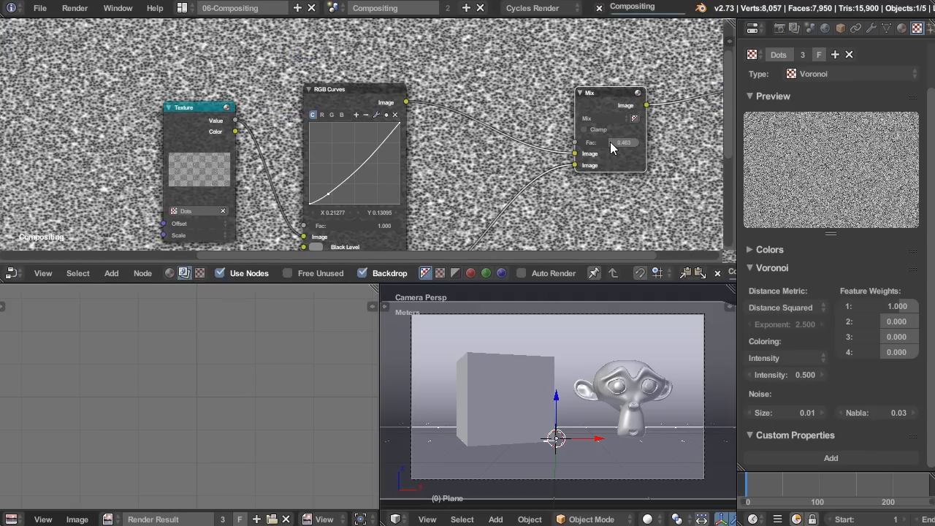
{"action": "left_click_drag", "start_coordinate": [610, 141], "coordinate": [640, 143]}
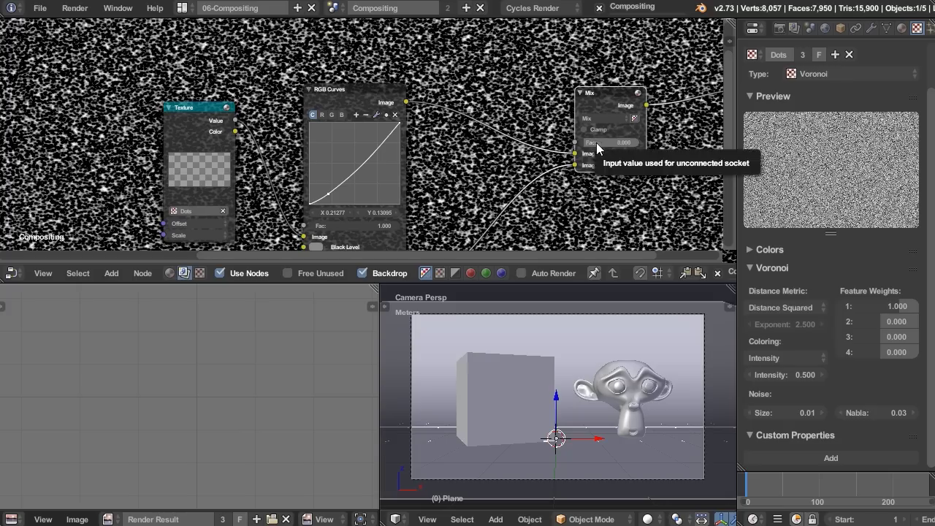
Preview the Render Layers image in the Viewer and render the cube-and-monkey scene.
{"action": "middle_click_drag", "start_coordinate": [347, 58], "coordinate": [459, 130]}
{"action": "scroll", "coordinate": [458, 130], "scroll_direction": "down", "scroll_amount": 4}
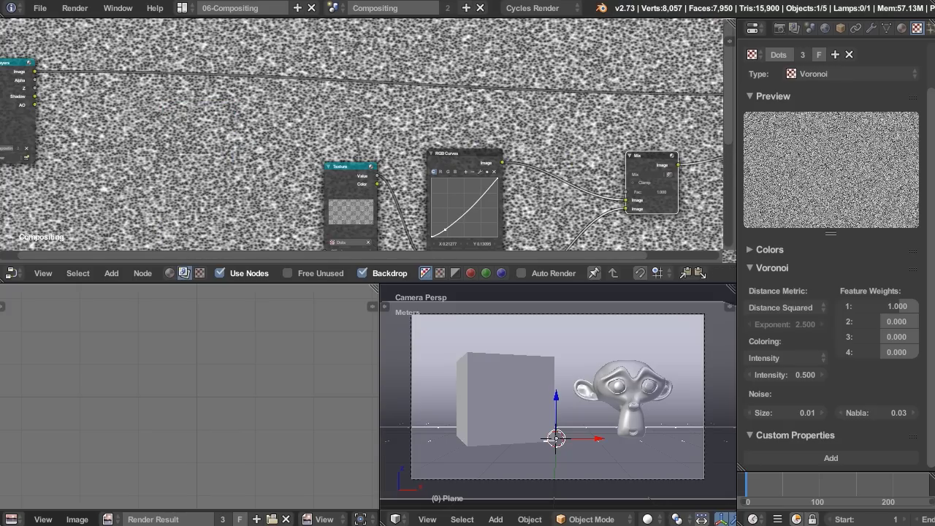
{"action": "left_click_drag", "start_coordinate": [16, 86], "coordinate": [36, 62]}
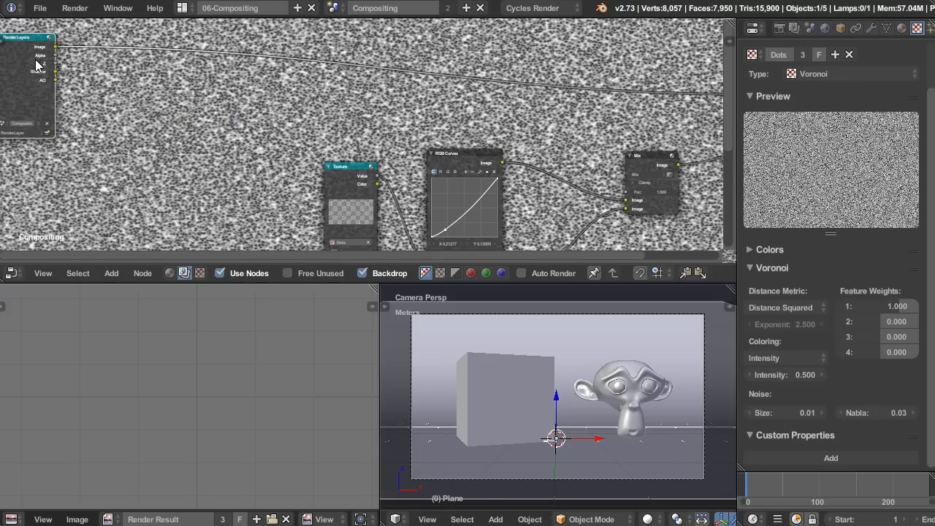
{"action": "left_click", "coordinate": [36, 59], "text": "ctrl+shift"}
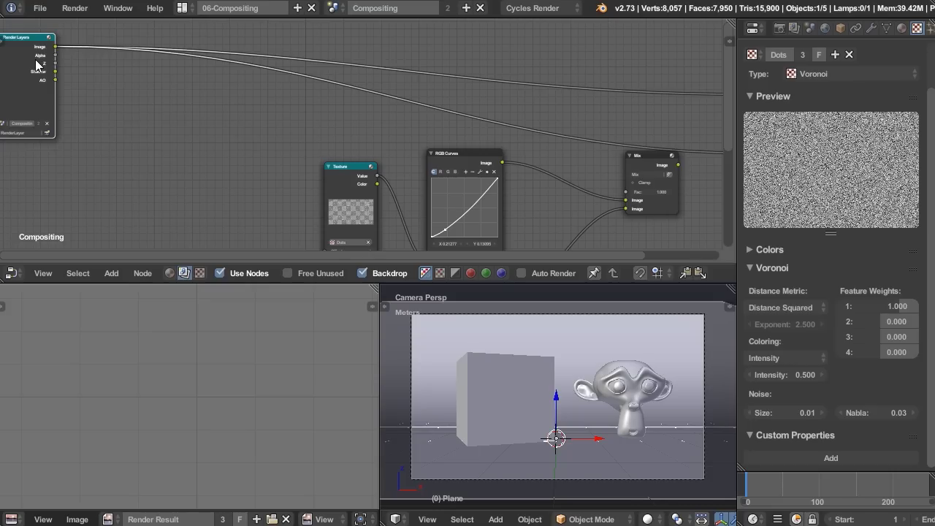
{"action": "middle_click_drag", "start_coordinate": [119, 111], "coordinate": [158, 117]}
{"action": "key", "text": "F12"}
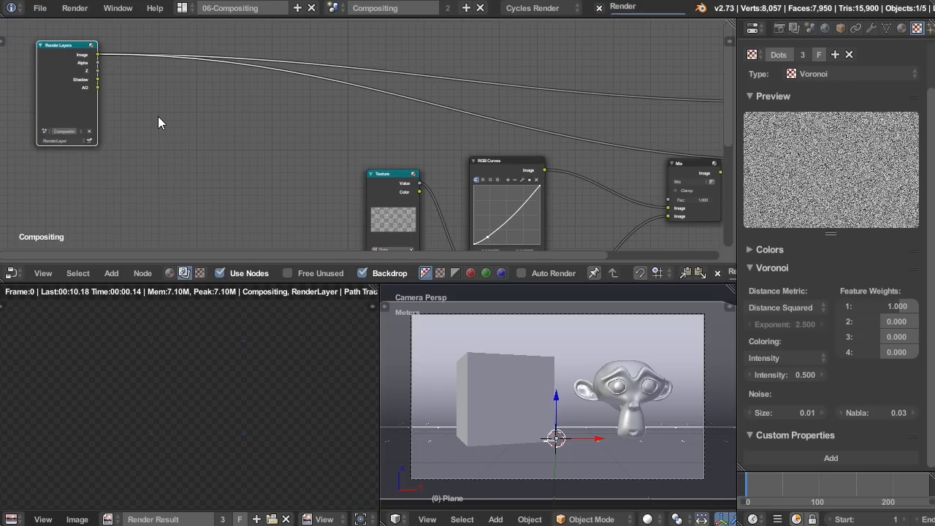
{"action": "middle_click_drag", "start_coordinate": [338, 146], "coordinate": [327, 152]}
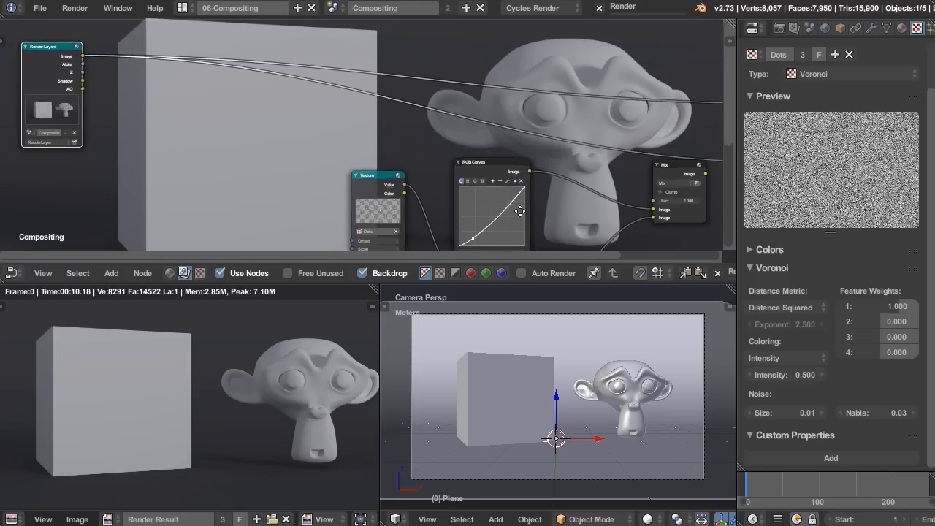
Insert a Normalize node on the link between the Render Layers image and the Viewer.
{"action": "middle_click_drag", "start_coordinate": [345, 164], "coordinate": [422, 183]}
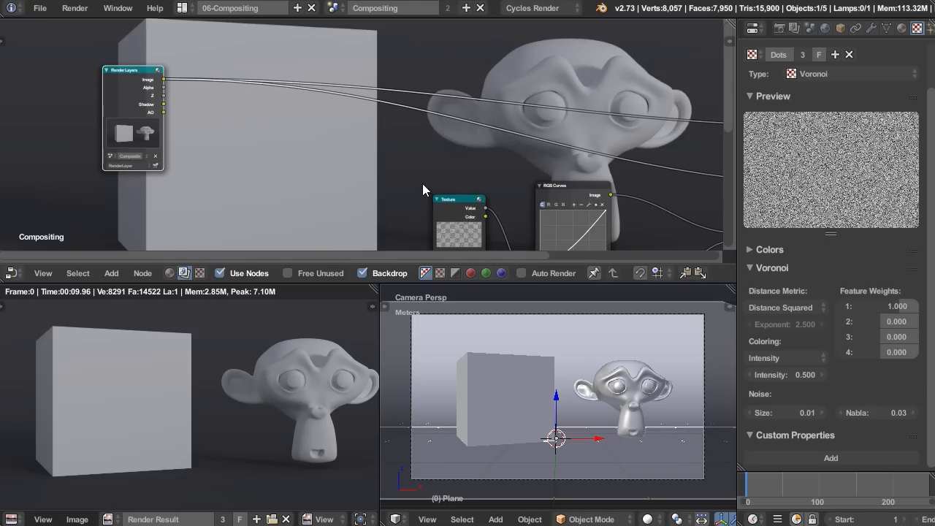
{"action": "scroll", "coordinate": [461, 148], "scroll_direction": "up", "scroll_amount": 2}
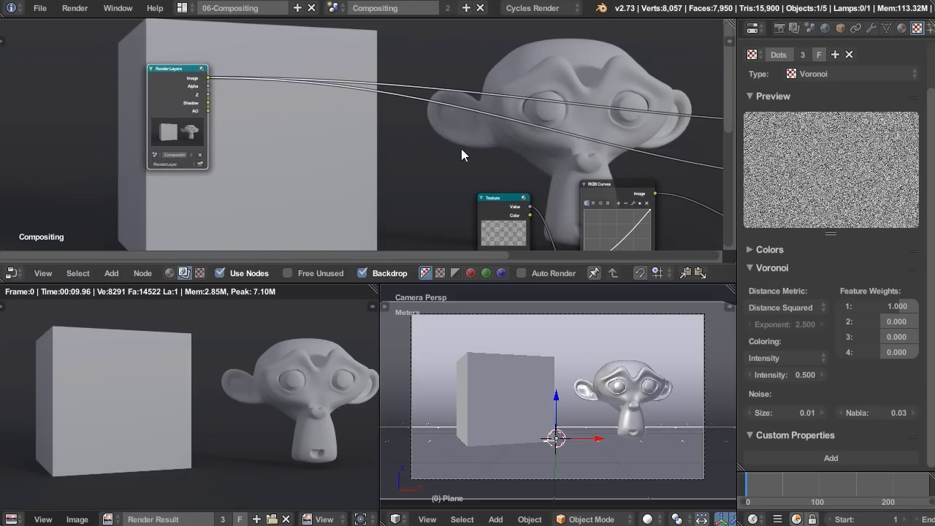
{"action": "scroll", "coordinate": [411, 146], "scroll_direction": "up", "scroll_amount": 1}
{"action": "key", "text": "shift+a"}
{"action": "mouse_move", "coordinate": [390, 192]}
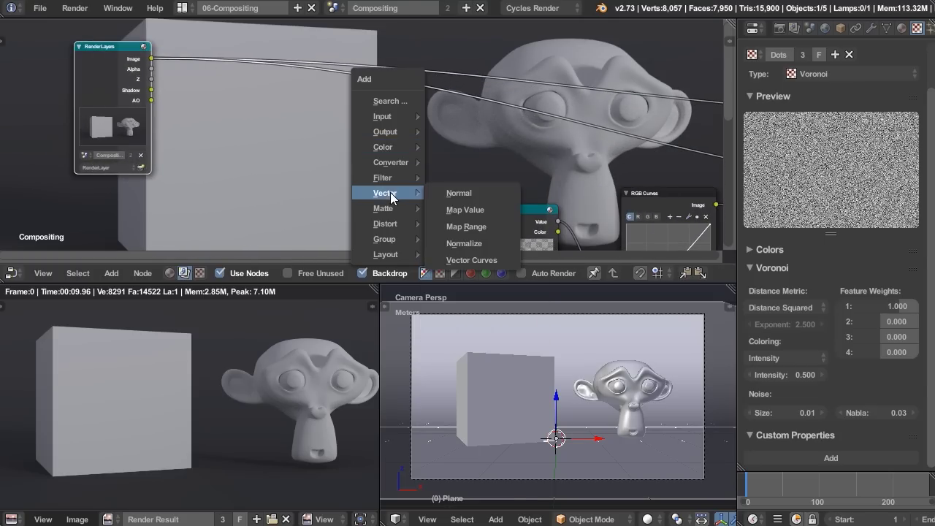
{"action": "left_click", "coordinate": [464, 243]}
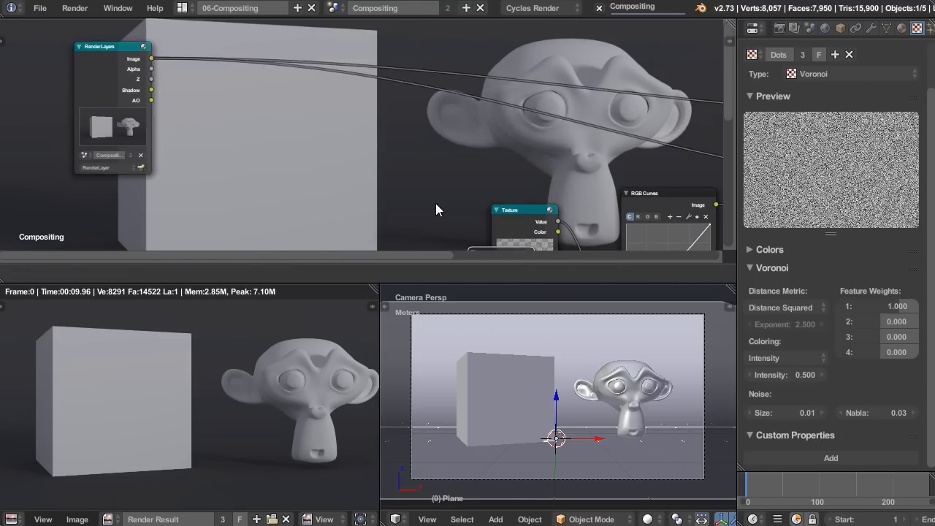
{"action": "left_click", "coordinate": [397, 95]}
{"action": "left_click_drag", "start_coordinate": [396, 96], "coordinate": [413, 119]}
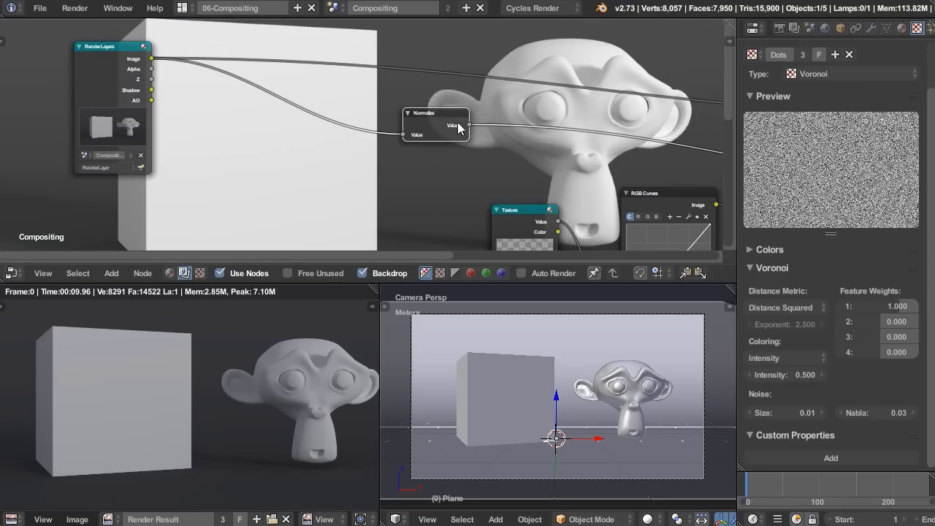
{"action": "left_click_drag", "start_coordinate": [443, 122], "coordinate": [459, 125]}
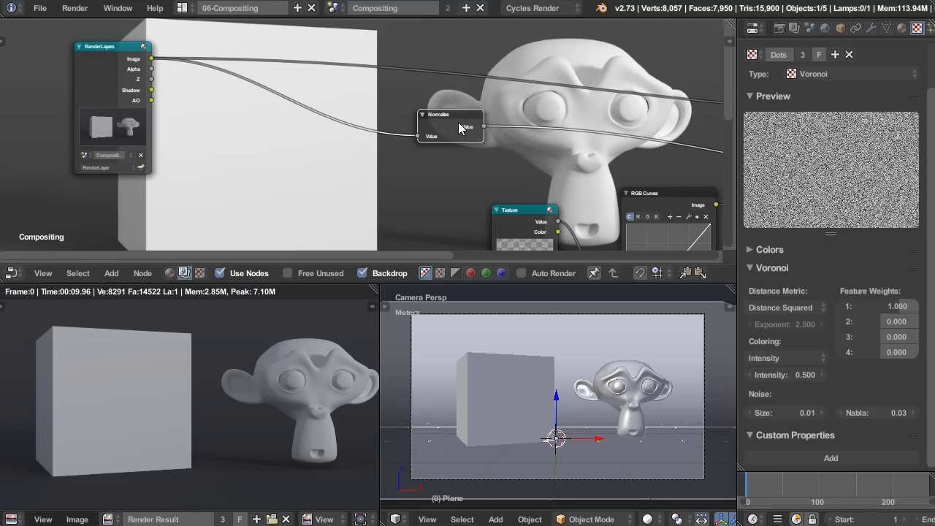
Add an RGB Curves node fed by the Normalize node's value and preview its output in the Viewer.
{"action": "middle_click_drag", "start_coordinate": [560, 133], "coordinate": [436, 149]}
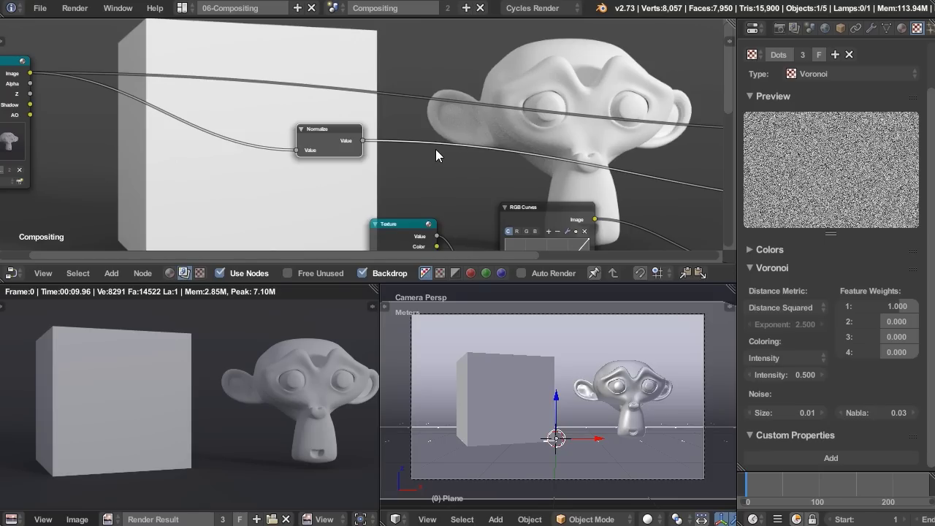
{"action": "scroll", "coordinate": [426, 149], "scroll_direction": "up", "scroll_amount": 2}
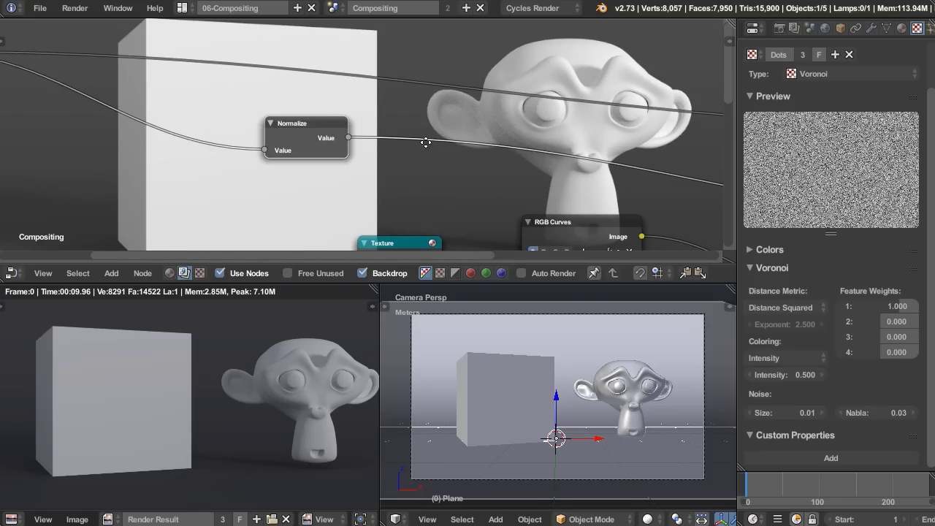
{"action": "middle_click_drag", "start_coordinate": [423, 144], "coordinate": [479, 108]}
{"action": "left_click_drag", "start_coordinate": [377, 115], "coordinate": [318, 122]}
{"action": "key", "text": "shift+a"}
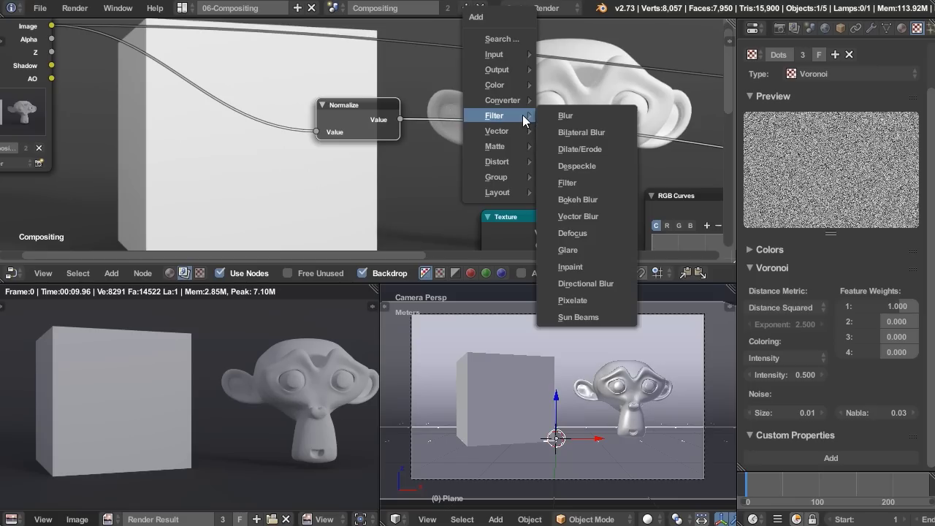
{"action": "mouse_move", "coordinate": [529, 86]}
{"action": "left_click", "coordinate": [588, 134]}
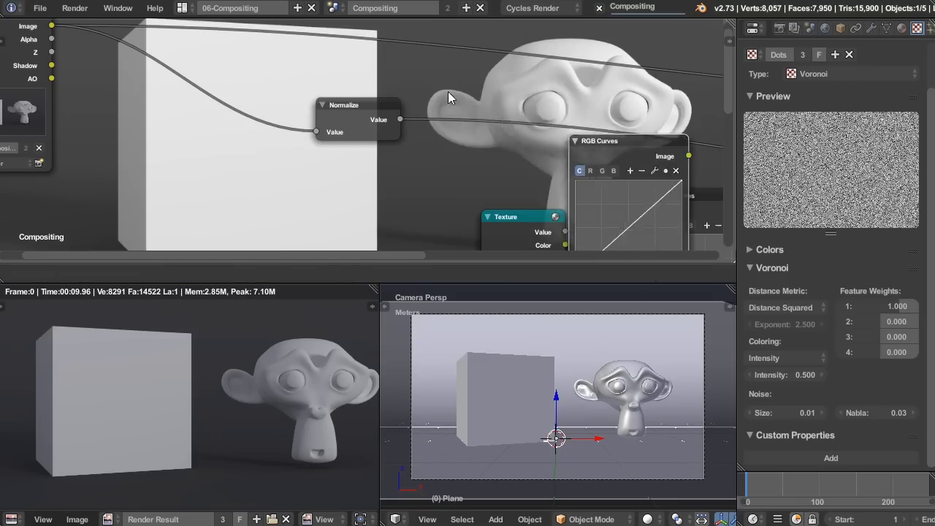
{"action": "left_click", "coordinate": [456, 227]}
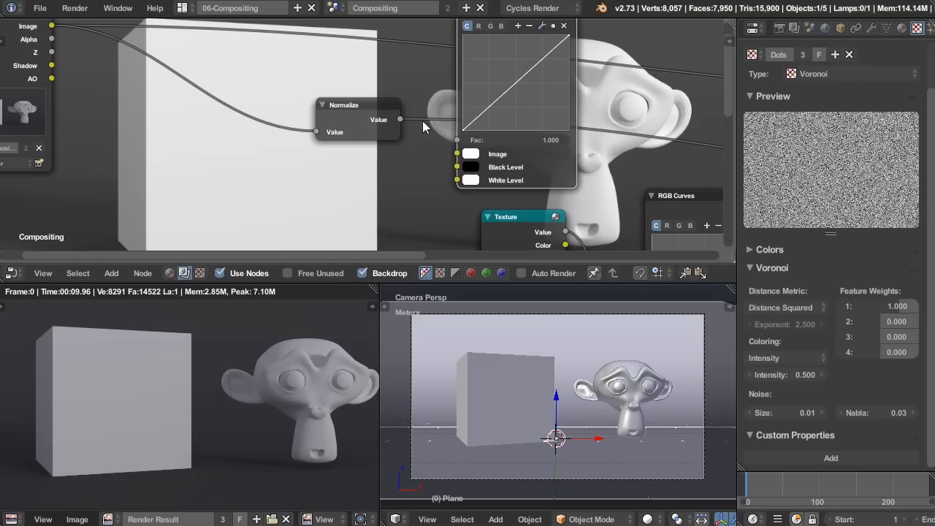
{"action": "left_click_drag", "start_coordinate": [401, 118], "coordinate": [459, 153]}
{"action": "middle_click_drag", "start_coordinate": [558, 53], "coordinate": [555, 108]}
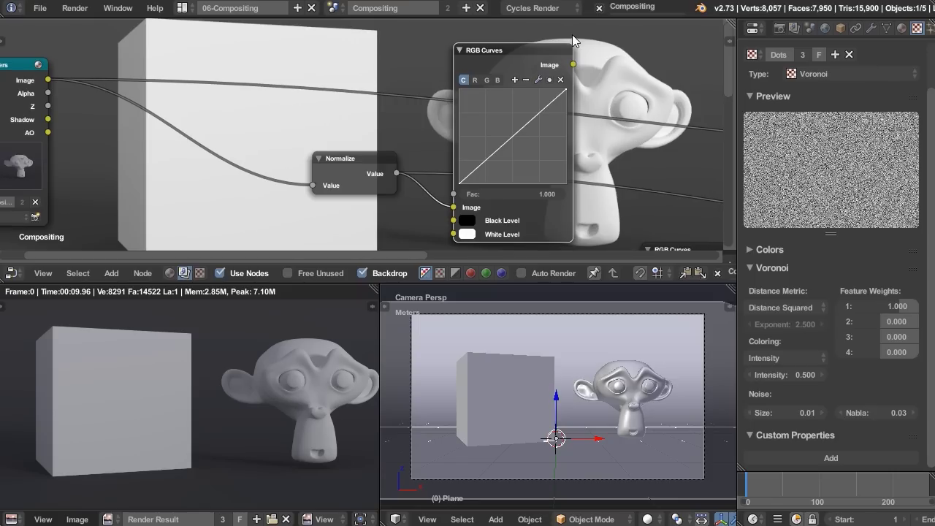
{"action": "left_click", "coordinate": [529, 54], "text": "ctrl+shift"}
Raise the Black Level of the RGB Curves node after Normalize to a value of about 0.169.
{"action": "middle_click_drag", "start_coordinate": [615, 162], "coordinate": [629, 124]}
{"action": "scroll", "coordinate": [483, 193], "scroll_direction": "up", "scroll_amount": 1}
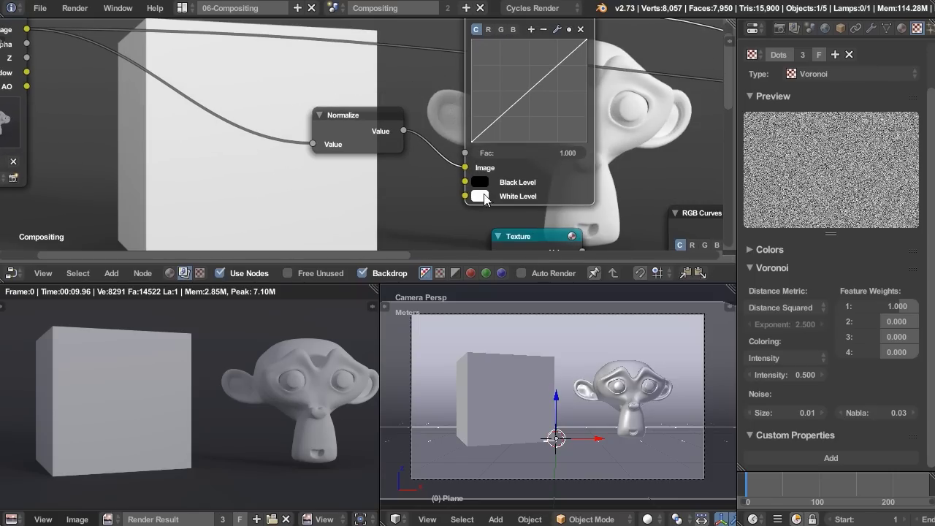
{"action": "left_click", "coordinate": [482, 186]}
{"action": "left_click_drag", "start_coordinate": [582, 288], "coordinate": [581, 275]}
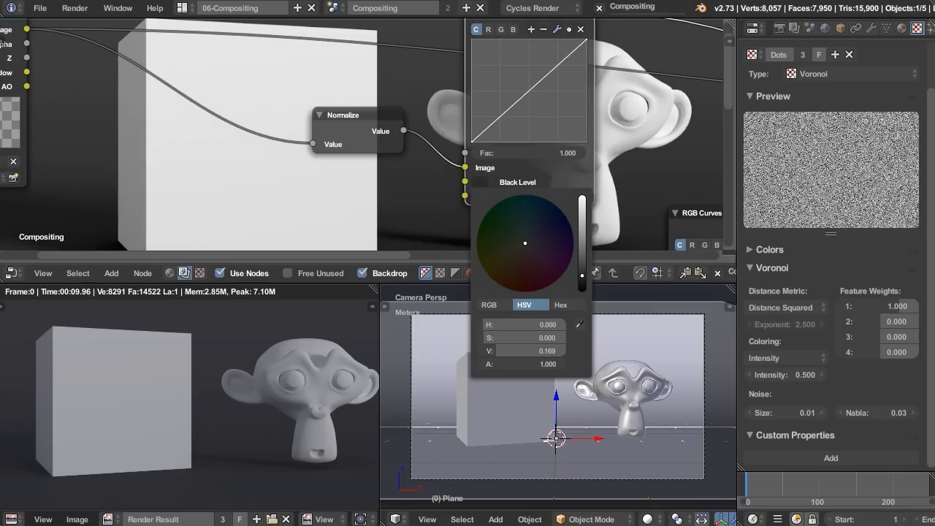
Lower the White Level of the RGB Curves node after Normalize to a value of about 0.310.
{"action": "middle_click_drag", "start_coordinate": [563, 170], "coordinate": [572, 158]}
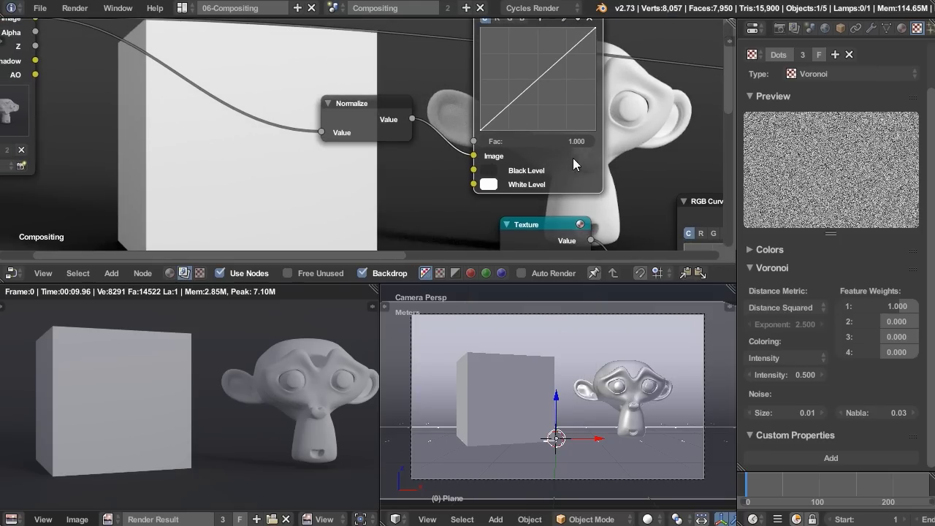
{"action": "left_click", "coordinate": [488, 184]}
{"action": "left_click_drag", "start_coordinate": [590, 207], "coordinate": [587, 266]}
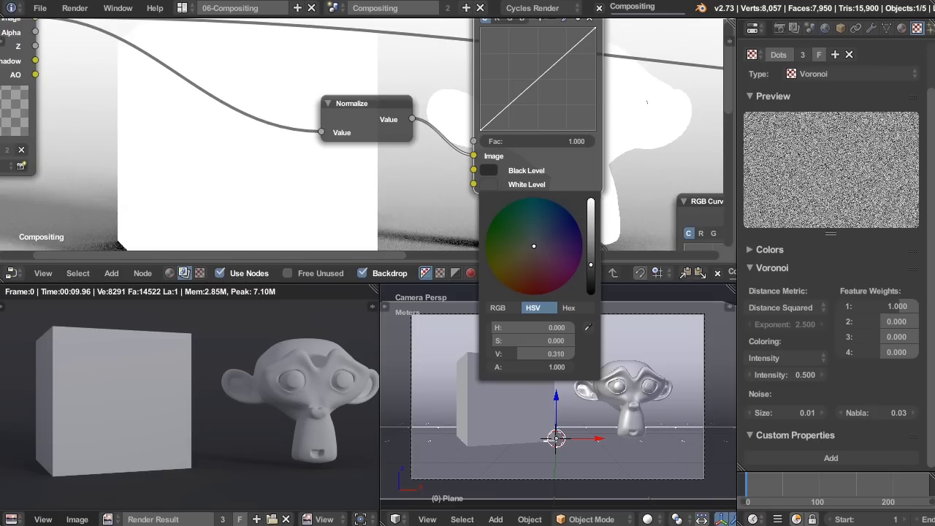
{"action": "scroll", "coordinate": [635, 174], "scroll_direction": "down", "scroll_amount": 2}
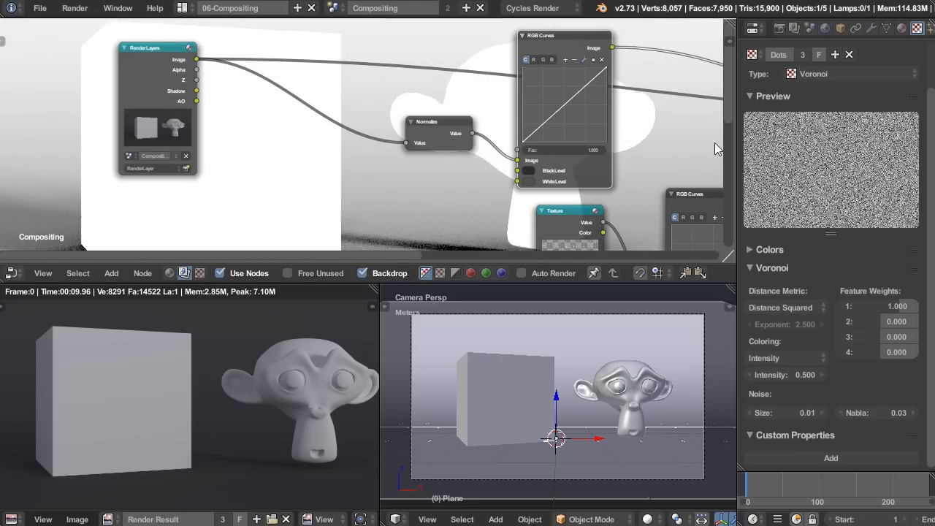
{"action": "middle_click_drag", "start_coordinate": [635, 123], "coordinate": [439, 142]}
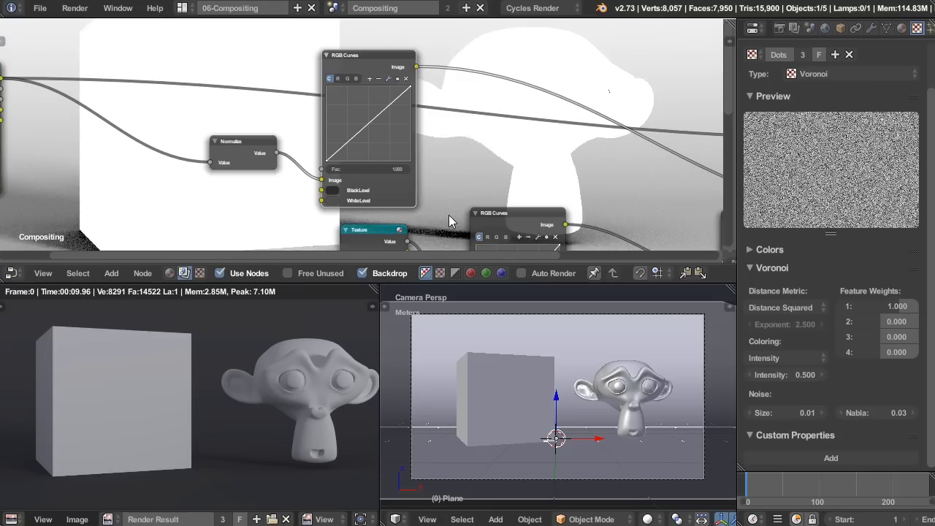
Shift the RGB Curves node closer to Normalize and insert a Mix node between its output and the Viewer.
{"action": "left_click_drag", "start_coordinate": [372, 51], "coordinate": [359, 46]}
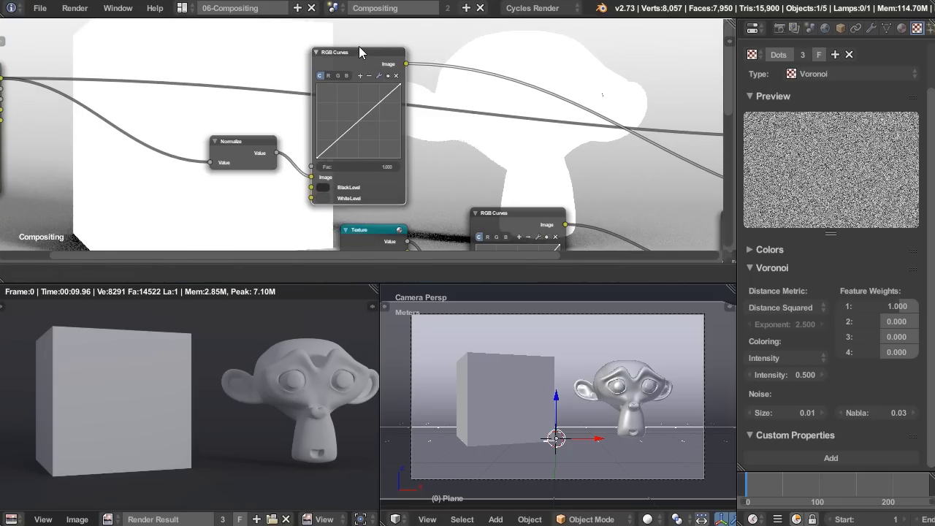
{"action": "middle_click_drag", "start_coordinate": [480, 127], "coordinate": [479, 133]}
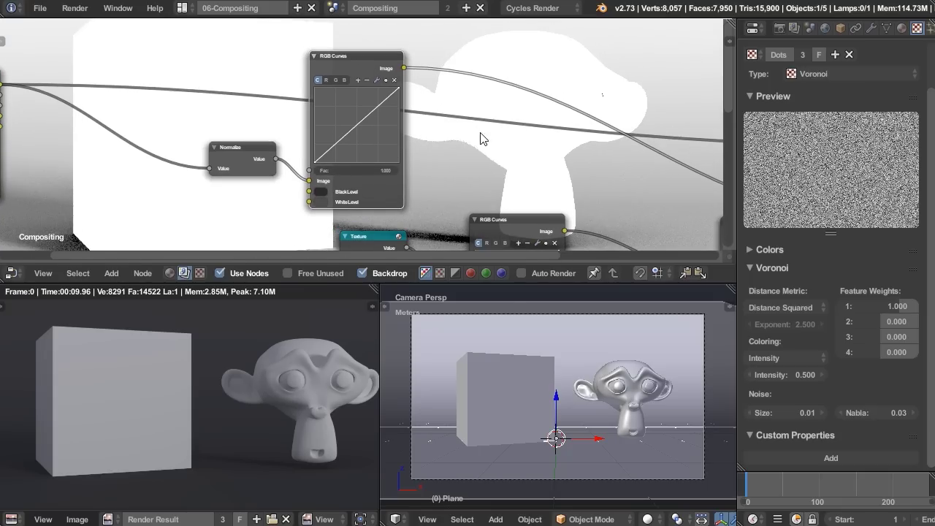
{"action": "key", "text": "shift+a"}
{"action": "mouse_move", "coordinate": [481, 129]}
{"action": "left_click", "coordinate": [520, 133]}
{"action": "left_click", "coordinate": [474, 241]}
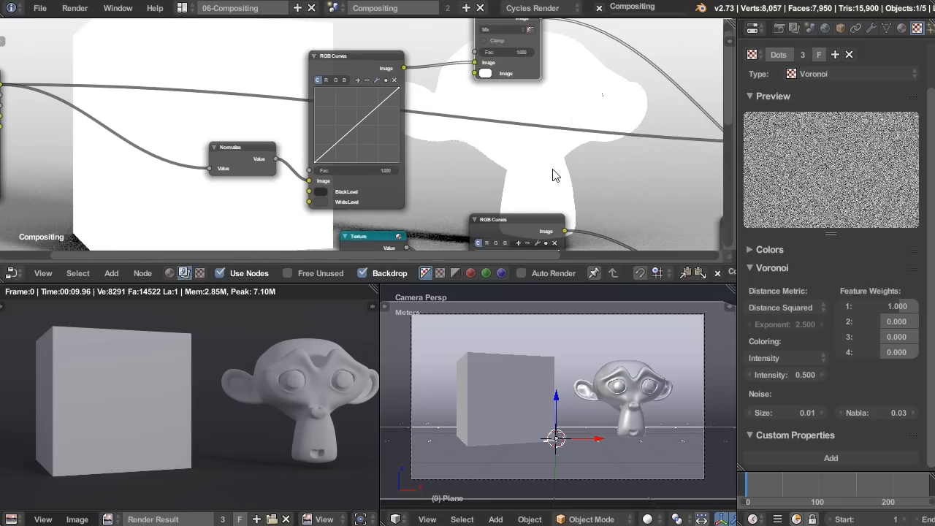
Move the RGB Curves link to the new Mix node's second Image input and enable Clamp on the node.
{"action": "middle_click_drag", "start_coordinate": [598, 139], "coordinate": [615, 178]}
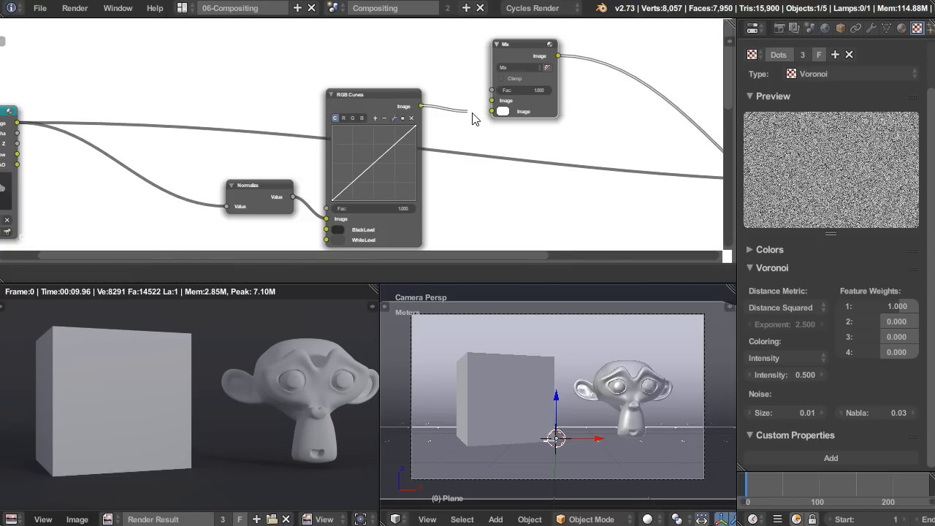
{"action": "left_click_drag", "start_coordinate": [492, 113], "coordinate": [492, 111]}
{"action": "left_click", "coordinate": [502, 78]}
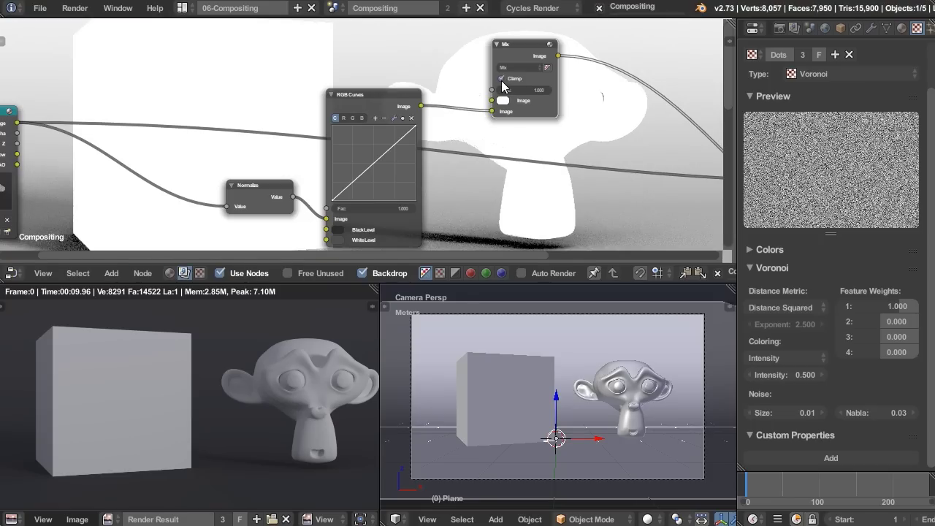
{"action": "left_click_drag", "start_coordinate": [516, 49], "coordinate": [482, 138]}
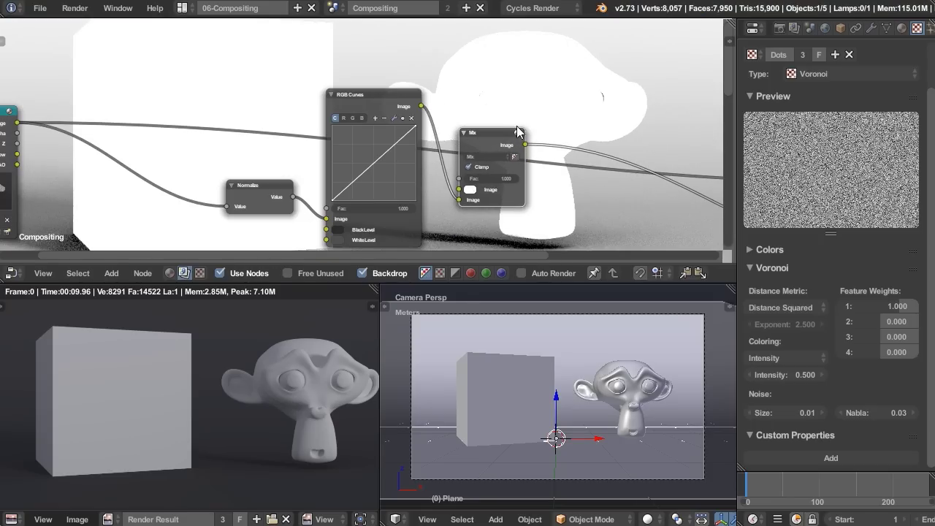
{"action": "scroll", "coordinate": [556, 219], "scroll_direction": "up", "scroll_amount": 1}
{"action": "middle_click_drag", "start_coordinate": [556, 218], "coordinate": [557, 186]}
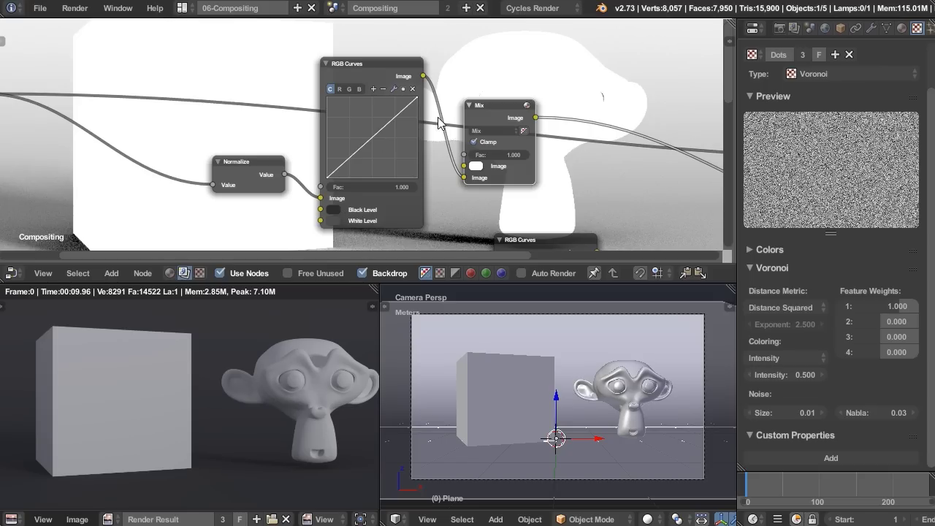
Collapse the clamped Mix node and place it beside the output of the RGB Curves node that follows Normalize.
{"action": "left_click", "coordinate": [471, 107]}
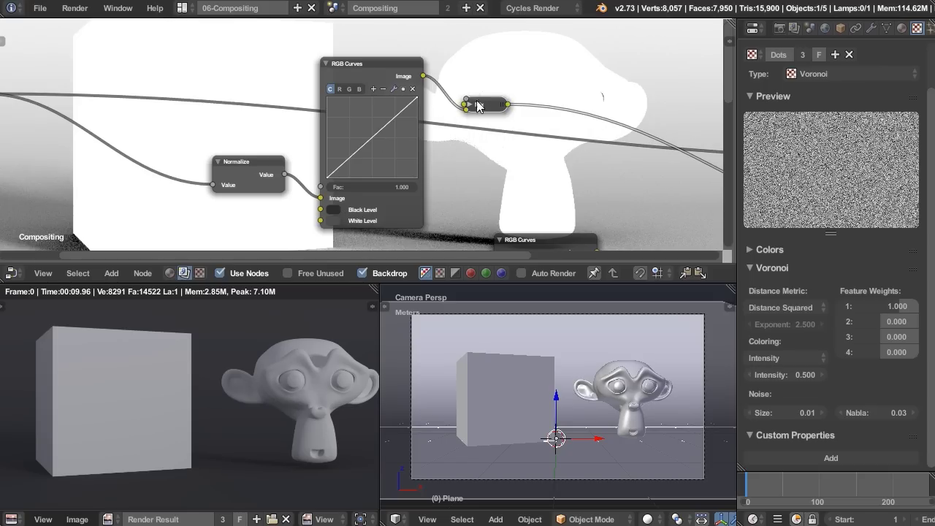
{"action": "left_click_drag", "start_coordinate": [483, 105], "coordinate": [461, 69]}
{"action": "scroll", "coordinate": [514, 154], "scroll_direction": "down", "scroll_amount": 1}
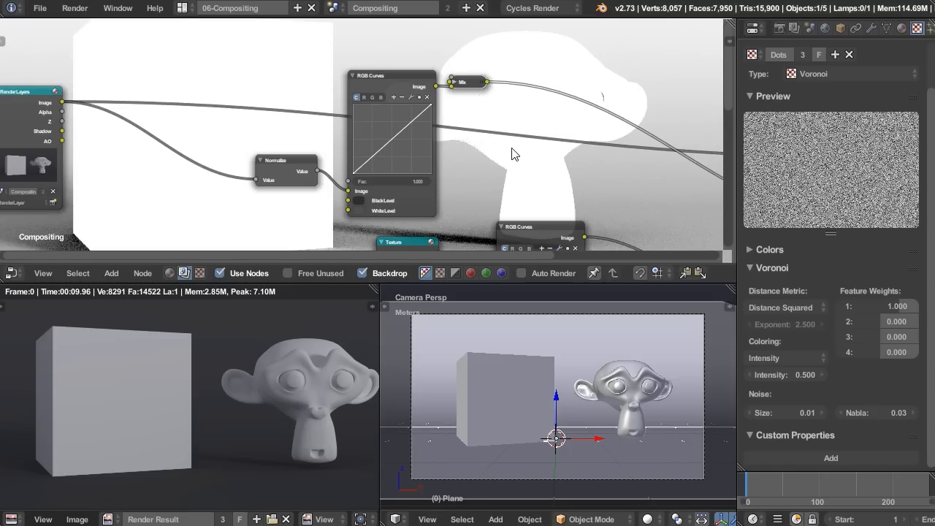
{"action": "middle_click_drag", "start_coordinate": [487, 154], "coordinate": [511, 153]}
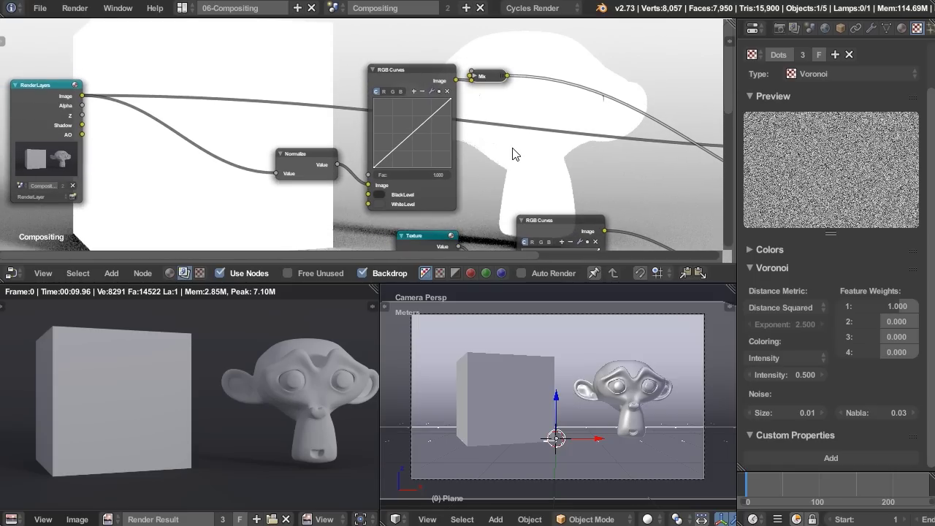
Insert another Mix node after the collapsed one and link the Render Layers Shadow pass to its second Image input.
{"action": "key", "text": "shift+a"}
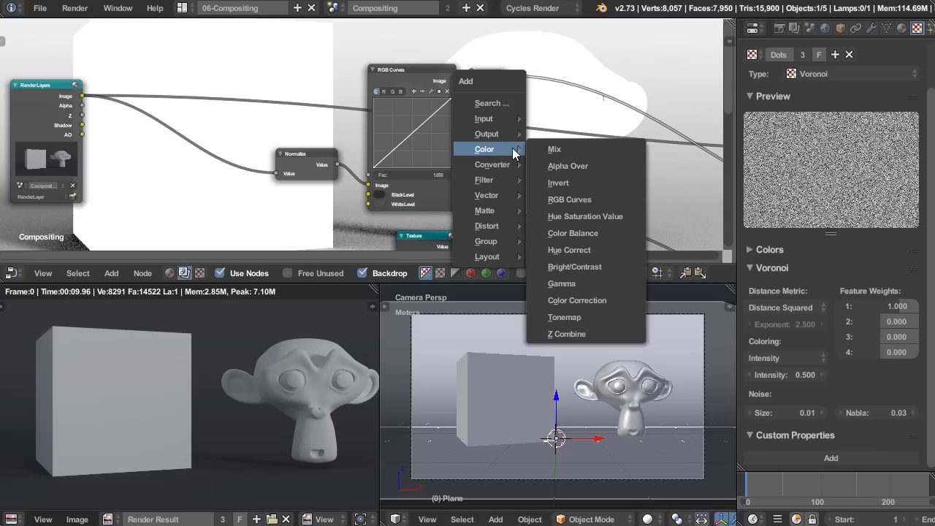
{"action": "left_click", "coordinate": [536, 147]}
{"action": "left_click", "coordinate": [535, 35]}
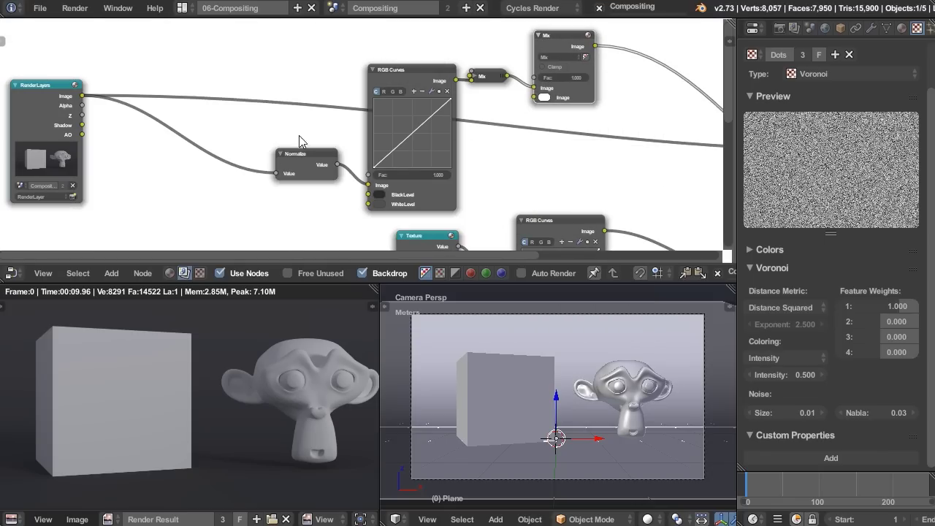
{"action": "left_click_drag", "start_coordinate": [81, 125], "coordinate": [535, 97]}
{"action": "scroll", "coordinate": [616, 176], "scroll_direction": "up", "scroll_amount": 2}
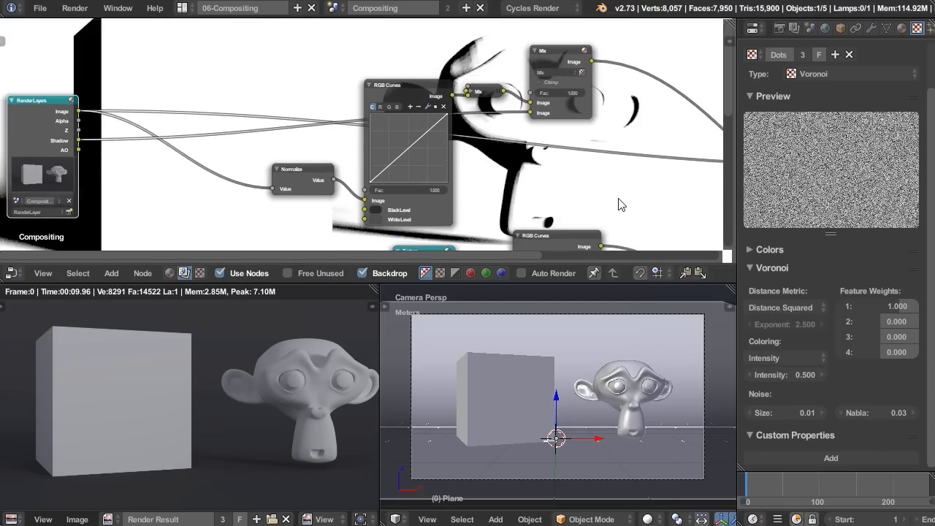
Set the blend type of the Mix node receiving the Shadow pass to Multiply, with a factor of 1.000.
{"action": "left_click", "coordinate": [557, 43]}
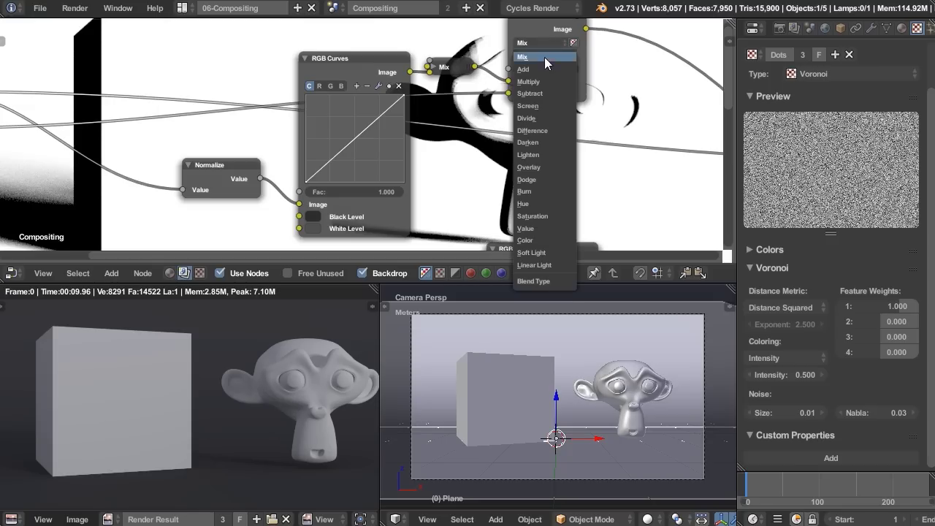
{"action": "left_click", "coordinate": [541, 82]}
{"action": "scroll", "coordinate": [598, 164], "scroll_direction": "down", "scroll_amount": 1}
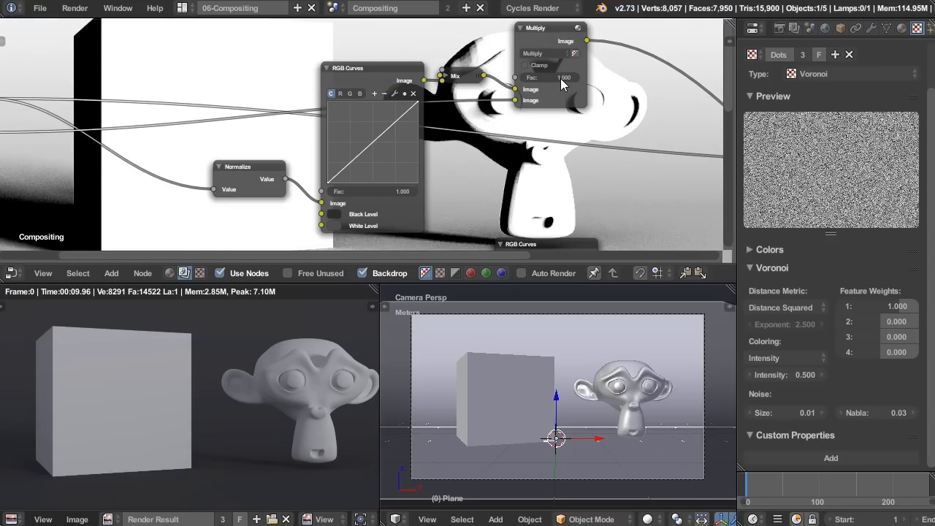
{"action": "mouse_move", "coordinate": [561, 79]}
{"action": "left_mouse_down"}
{"action": "mouse_move", "coordinate": [546, 78]}
{"action": "mouse_move", "coordinate": [581, 77]}
{"action": "left_mouse_up"}
{"action": "scroll", "coordinate": [588, 144], "scroll_direction": "down", "scroll_amount": 2}
{"action": "middle_click_drag", "start_coordinate": [582, 143], "coordinate": [537, 135]}
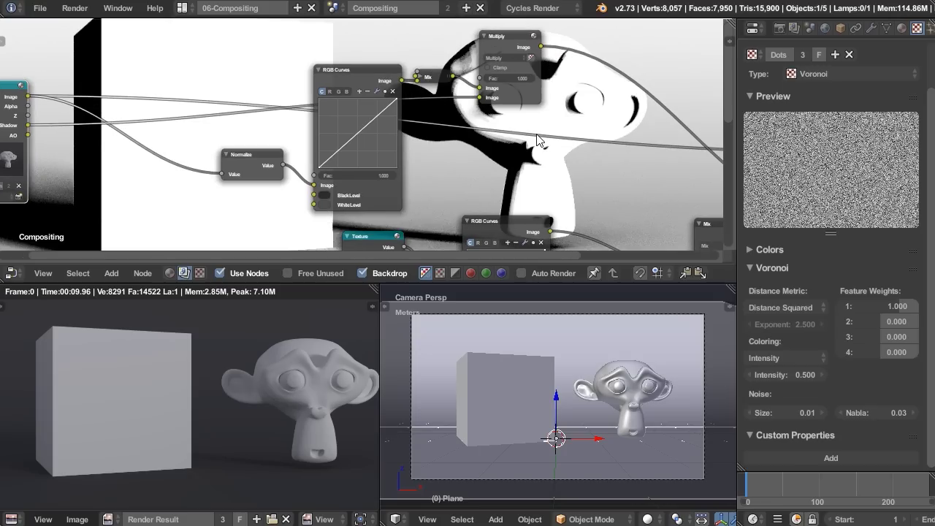
Duplicate the Multiply node onto its own output link and connect the AO pass to the copy's second Image input.
{"action": "left_click_drag", "start_coordinate": [516, 49], "coordinate": [506, 54]}
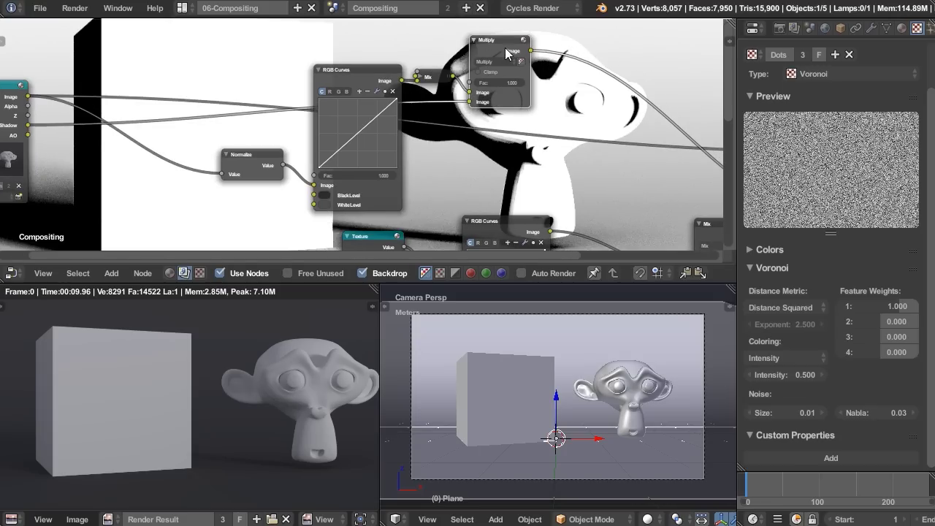
{"action": "key", "text": "shift+d"}
{"action": "left_click", "coordinate": [597, 63]}
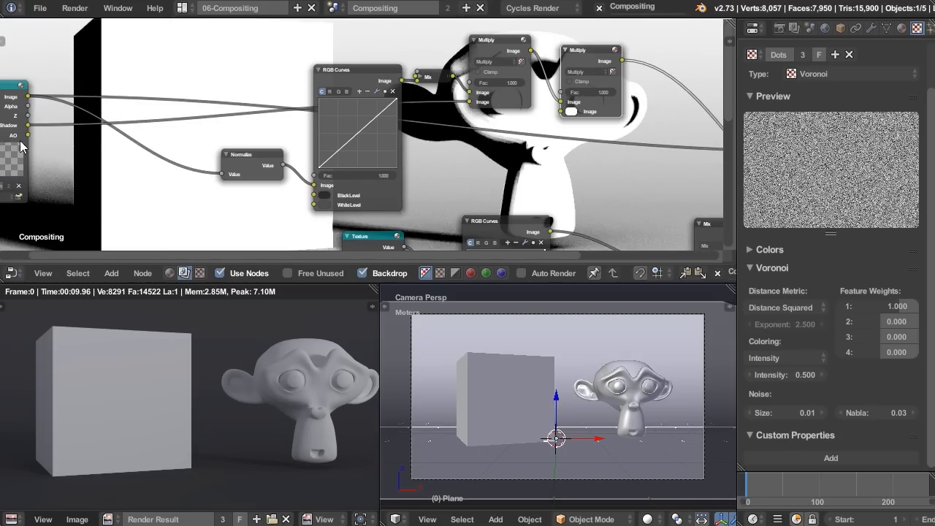
{"action": "left_click_drag", "start_coordinate": [27, 135], "coordinate": [567, 115]}
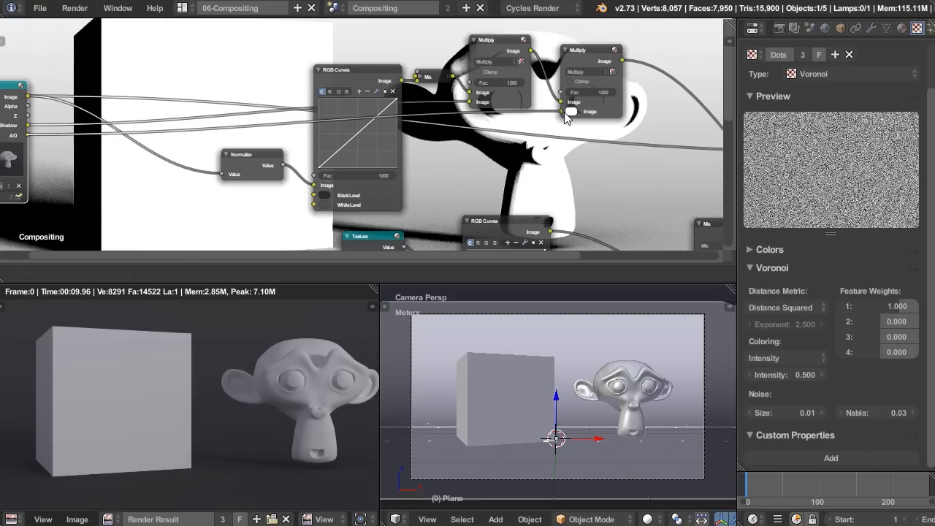
{"action": "scroll", "coordinate": [617, 156], "scroll_direction": "down", "scroll_amount": 4}
{"action": "middle_click_drag", "start_coordinate": [573, 157], "coordinate": [507, 138]}
{"action": "scroll", "coordinate": [507, 137], "scroll_direction": "up", "scroll_amount": 2}
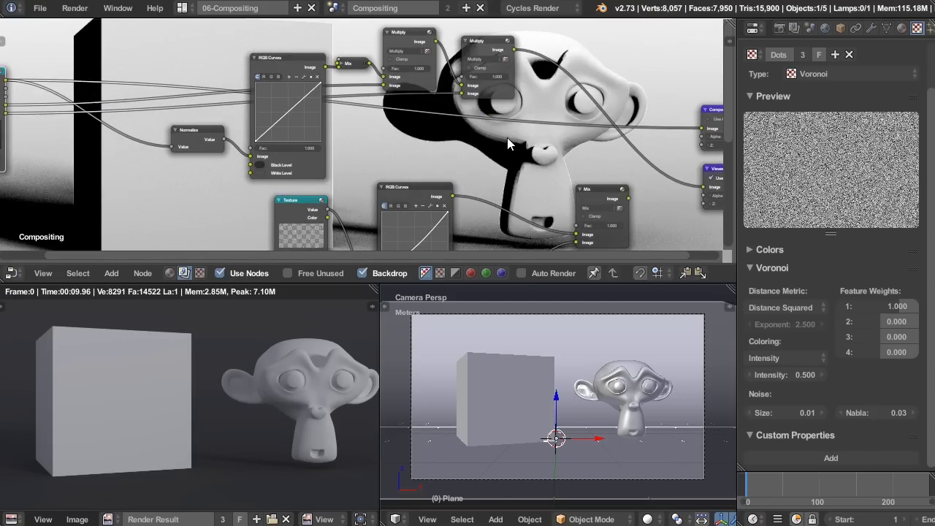
Shift the backdrop and connect the Mix node combining the two dot patterns to the Viewer.
{"action": "scroll", "coordinate": [606, 149], "scroll_direction": "down", "scroll_amount": 2}
{"action": "middle_click_drag", "start_coordinate": [581, 146], "coordinate": [491, 97]}
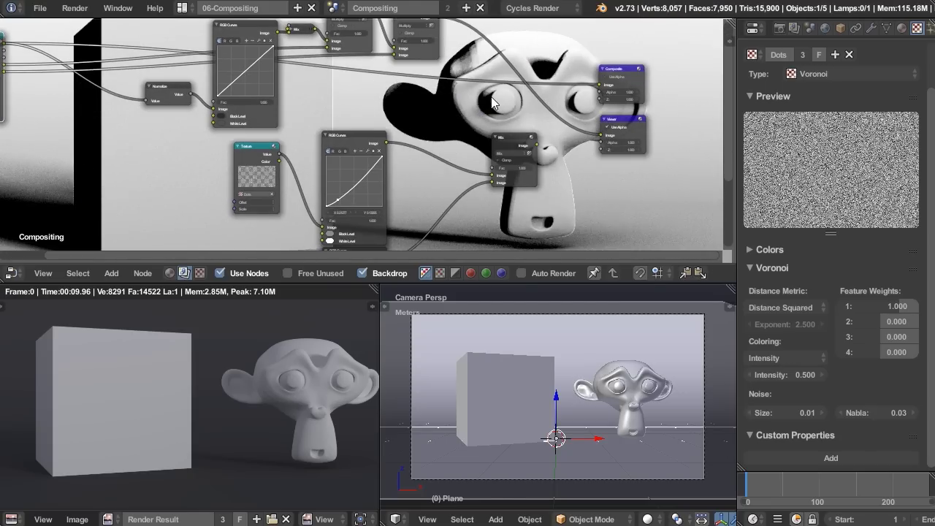
{"action": "mouse_move", "coordinate": [565, 202]}
{"action": "middle_mouse_down", "text": "alt"}
{"action": "mouse_move", "coordinate": [572, 150]}
{"action": "mouse_move", "coordinate": [570, 184]}
{"action": "middle_mouse_up", "text": "alt"}
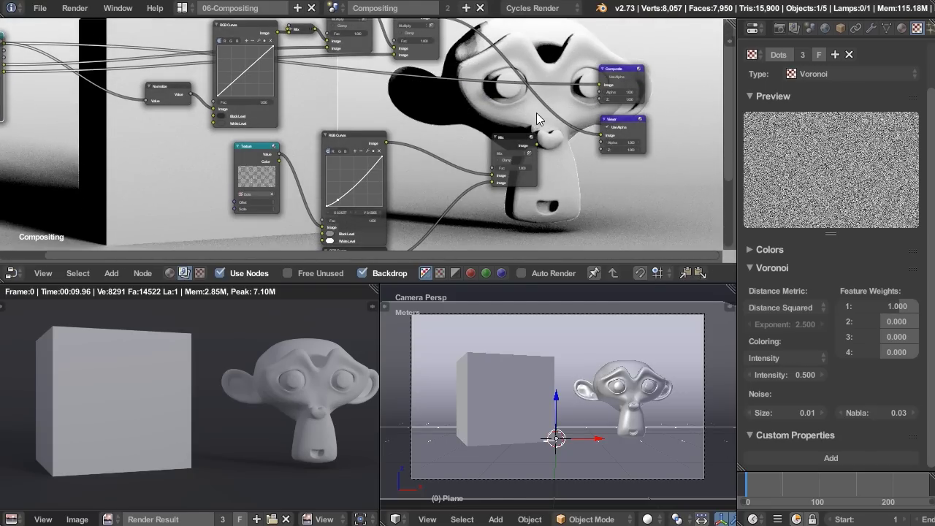
{"action": "middle_click_drag", "start_coordinate": [551, 126], "coordinate": [561, 142]}
{"action": "scroll", "coordinate": [561, 143], "scroll_direction": "up", "scroll_amount": 1}
{"action": "left_click_drag", "start_coordinate": [517, 159], "coordinate": [532, 152]}
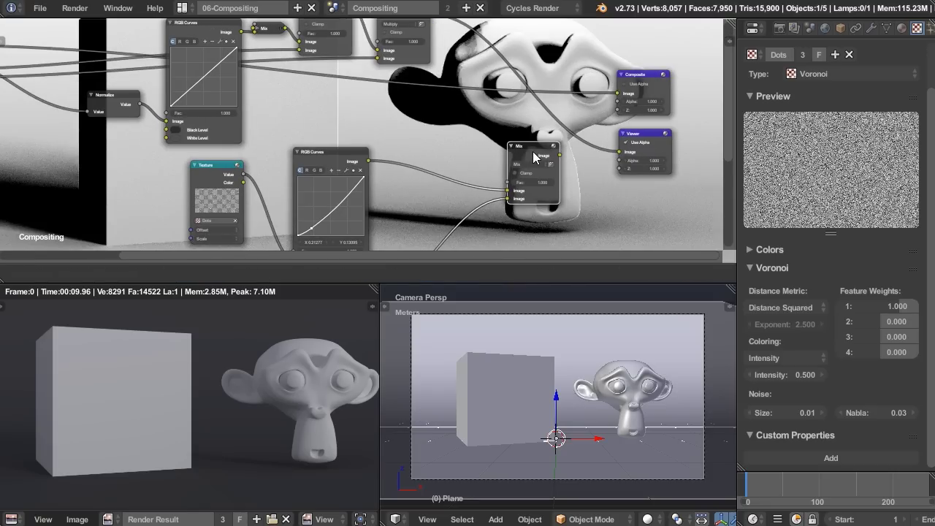
{"action": "left_click", "coordinate": [531, 152], "text": "ctrl+shift"}
Link the second Multiply node's output to the Fac input of the Mix node combining the dot patterns.
{"action": "middle_click_drag", "start_coordinate": [477, 120], "coordinate": [486, 133]}
{"action": "scroll", "coordinate": [494, 146], "scroll_direction": "down", "scroll_amount": 1}
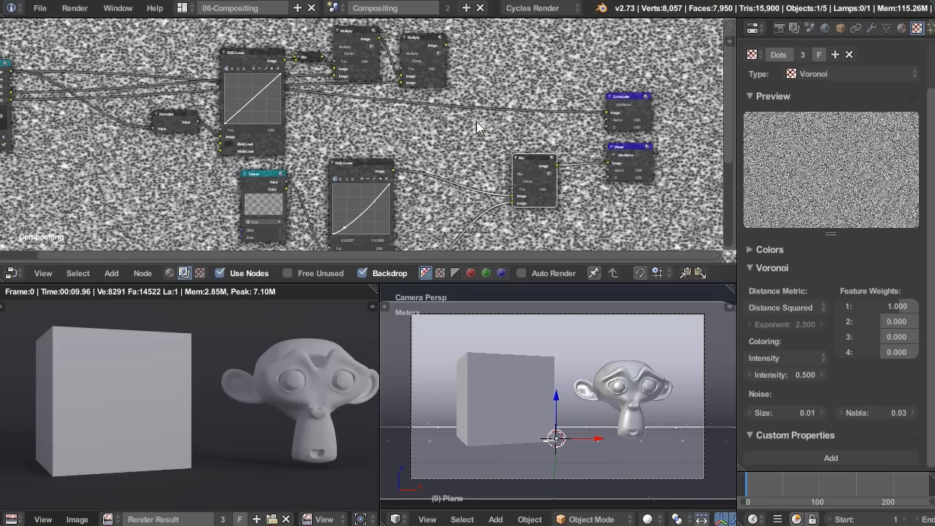
{"action": "left_click_drag", "start_coordinate": [447, 46], "coordinate": [514, 189]}
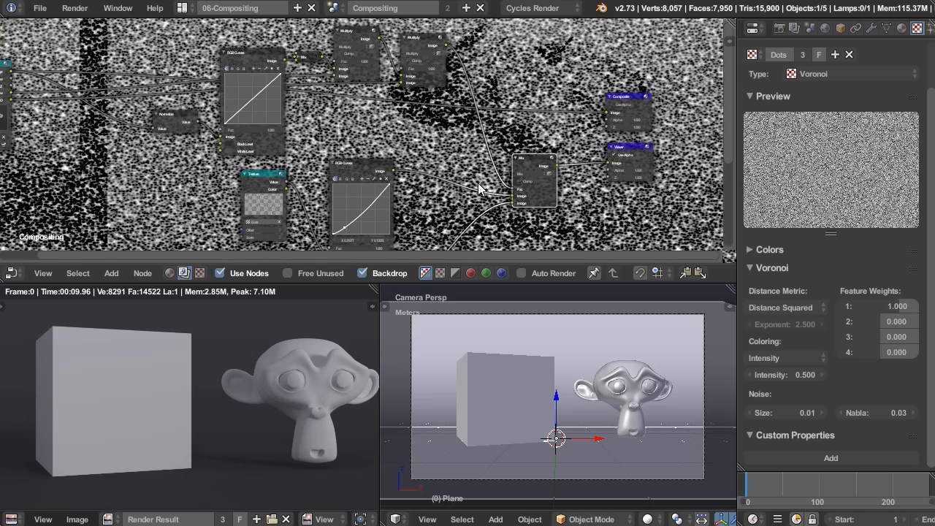
Maximize the node editor, set the upper dots RGB Curves point to about X 0.191, Y 0.065, and fine-tune that node's Black Level.
{"action": "key", "text": "shift+space"}
{"action": "scroll", "coordinate": [547, 351], "scroll_direction": "down", "scroll_amount": 3}
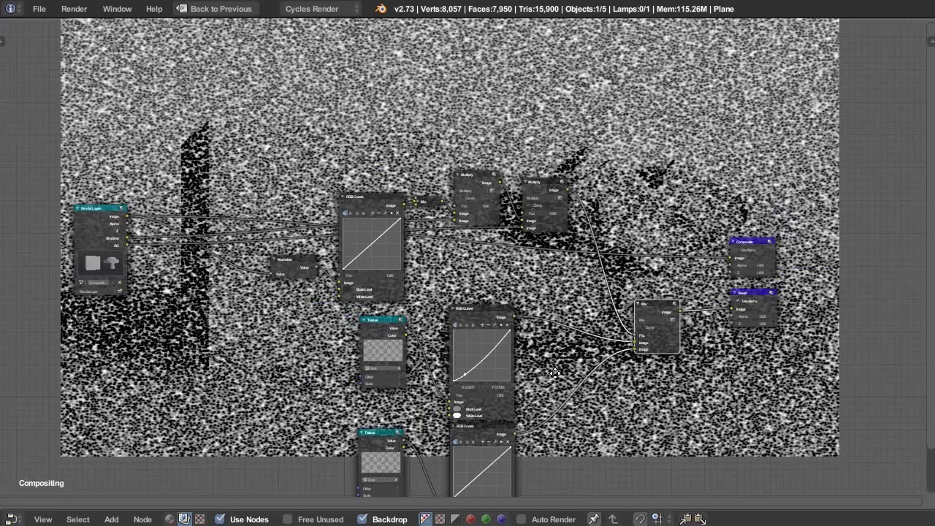
{"action": "middle_click_drag", "start_coordinate": [547, 371], "coordinate": [570, 192]}
{"action": "scroll", "coordinate": [574, 214], "scroll_direction": "up", "scroll_amount": 4}
{"action": "scroll", "coordinate": [548, 239], "scroll_direction": "up", "scroll_amount": 3}
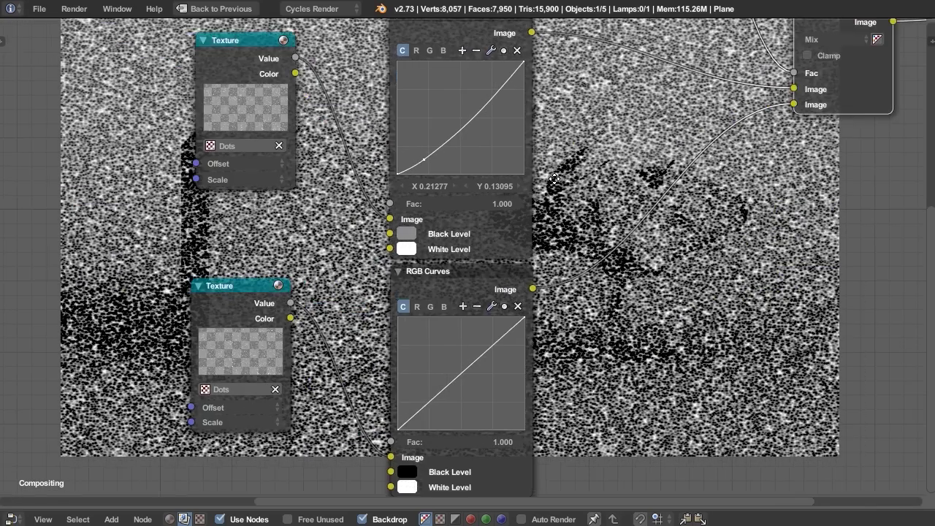
{"action": "middle_click_drag", "start_coordinate": [577, 232], "coordinate": [548, 226]}
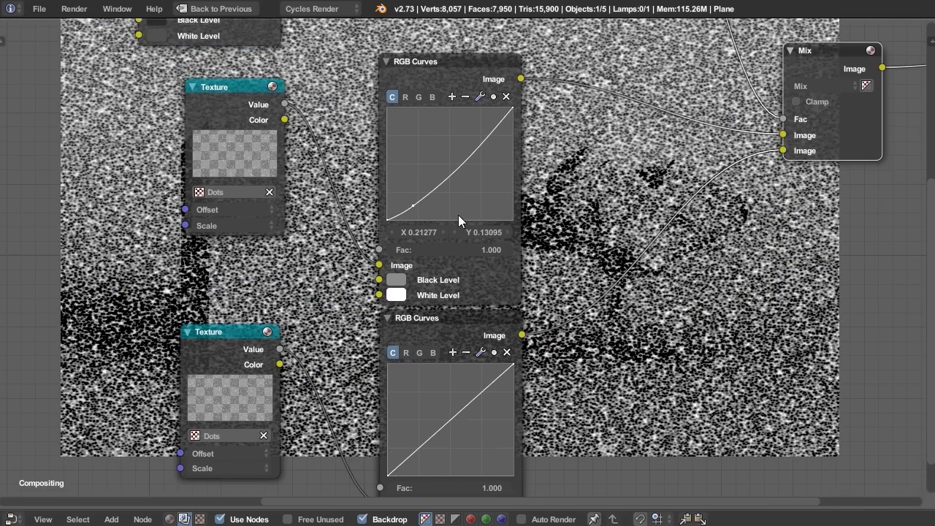
{"action": "left_click_drag", "start_coordinate": [413, 206], "coordinate": [414, 215]}
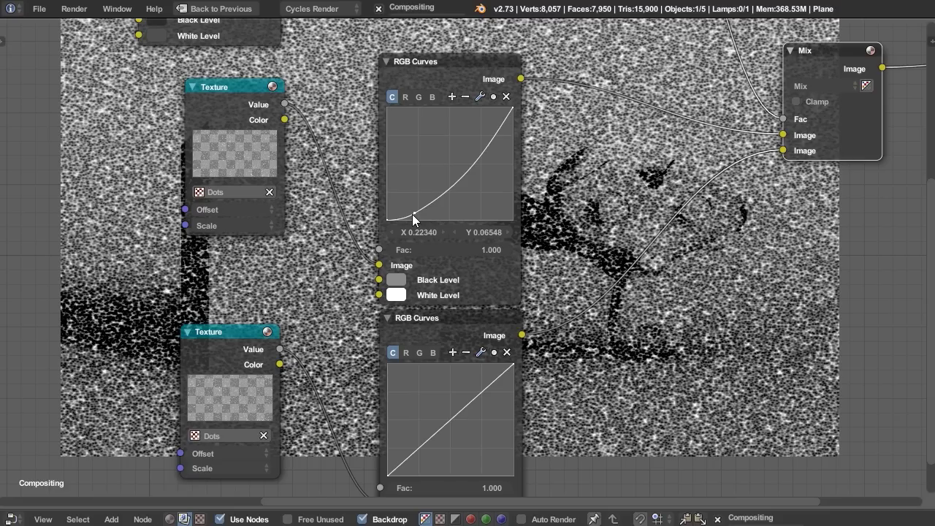
{"action": "mouse_move", "coordinate": [412, 214]}
{"action": "left_mouse_down"}
{"action": "mouse_move", "coordinate": [407, 202]}
{"action": "mouse_move", "coordinate": [409, 215]}
{"action": "left_mouse_up"}
{"action": "left_click", "coordinate": [401, 279]}
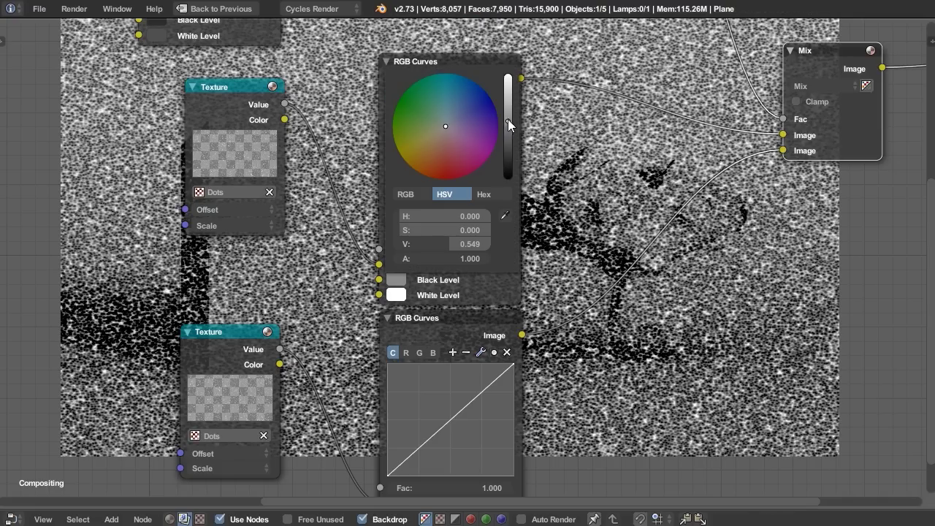
{"action": "left_click_drag", "start_coordinate": [508, 130], "coordinate": [508, 122]}
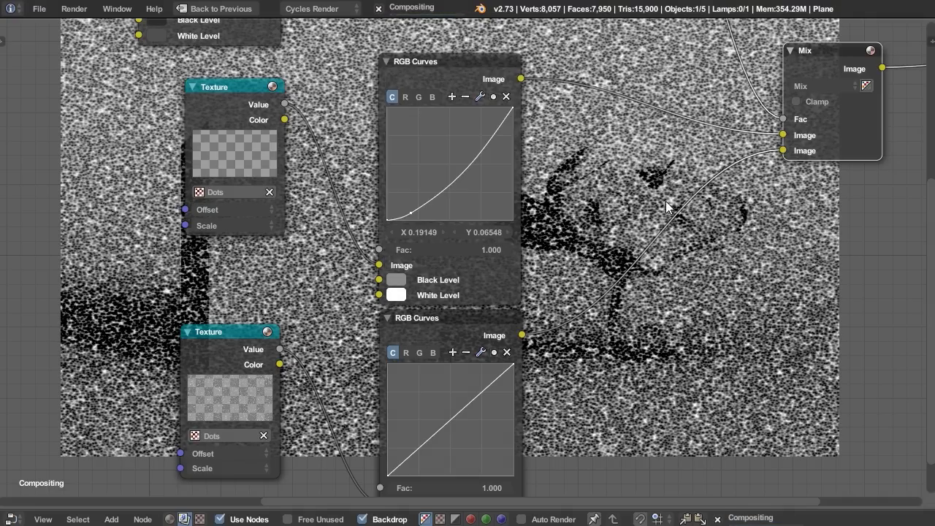
Move the dots Mix node closer to its inputs and shift the Viewer and Composite nodes farther away to make room.
{"action": "middle_click_drag", "start_coordinate": [642, 195], "coordinate": [508, 206]}
{"action": "scroll", "coordinate": [515, 220], "scroll_direction": "down", "scroll_amount": 6}
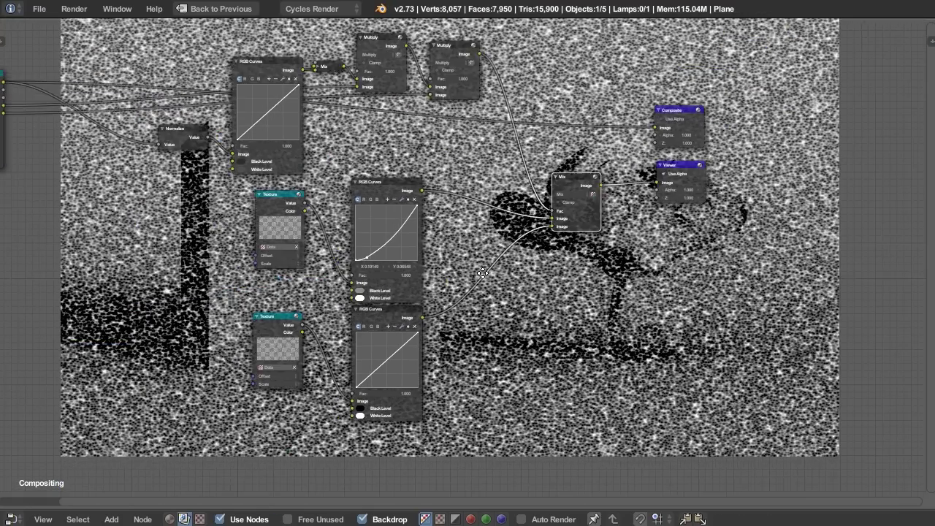
{"action": "left_click_drag", "start_coordinate": [581, 182], "coordinate": [554, 180]}
{"action": "left_click_drag", "start_coordinate": [653, 183], "coordinate": [823, 177]}
{"action": "left_click_drag", "start_coordinate": [696, 134], "coordinate": [780, 126]}
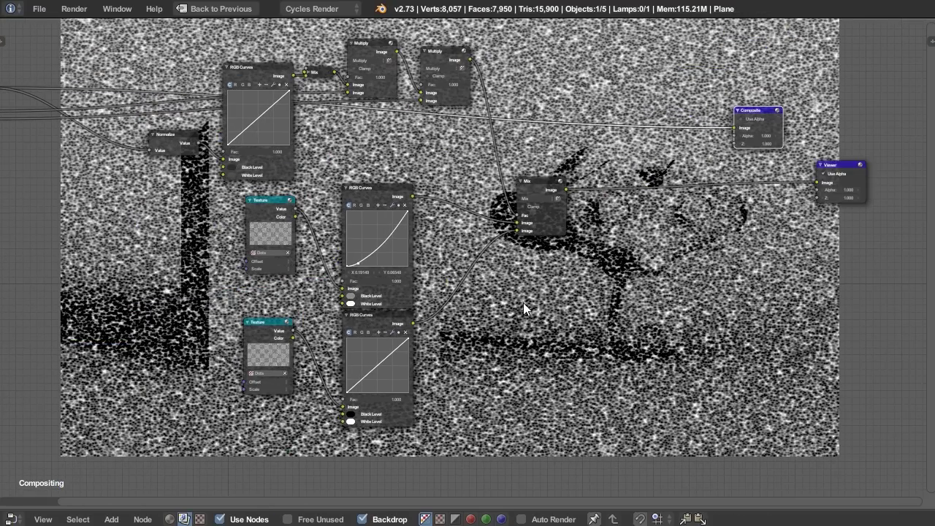
Duplicate the lower Texture and RGB Curves pair, place the copies beneath the originals, and connect the copied RGB Curves to the Viewer.
{"action": "middle_click_drag", "start_coordinate": [526, 303], "coordinate": [626, 162]}
{"action": "scroll", "coordinate": [473, 223], "scroll_direction": "up", "scroll_amount": 2}
{"action": "left_click", "coordinate": [333, 192]}
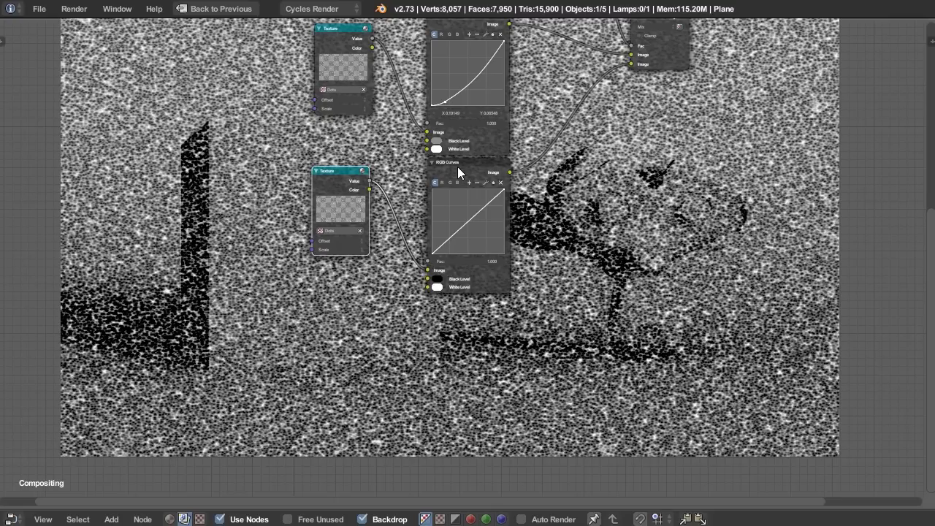
{"action": "left_click", "coordinate": [461, 164], "text": "shift"}
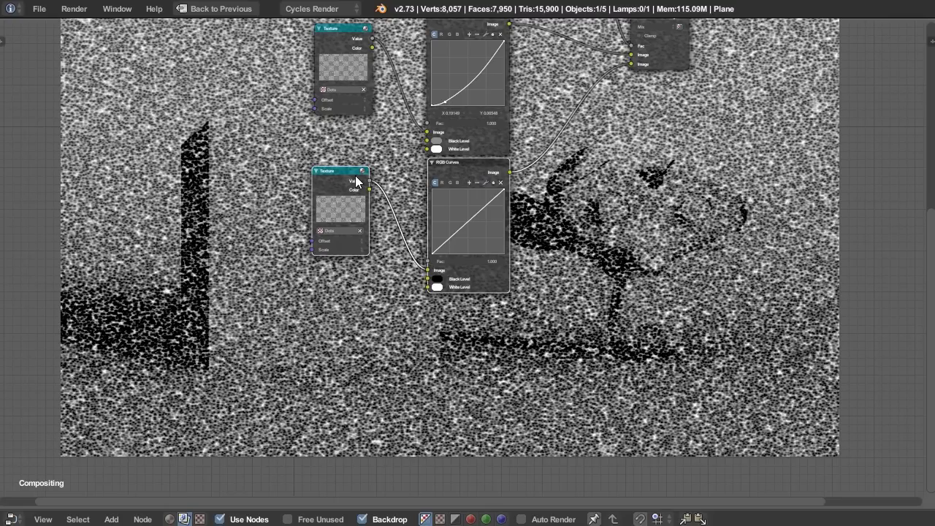
{"action": "key", "text": "shift+d"}
{"action": "left_click", "coordinate": [473, 314]}
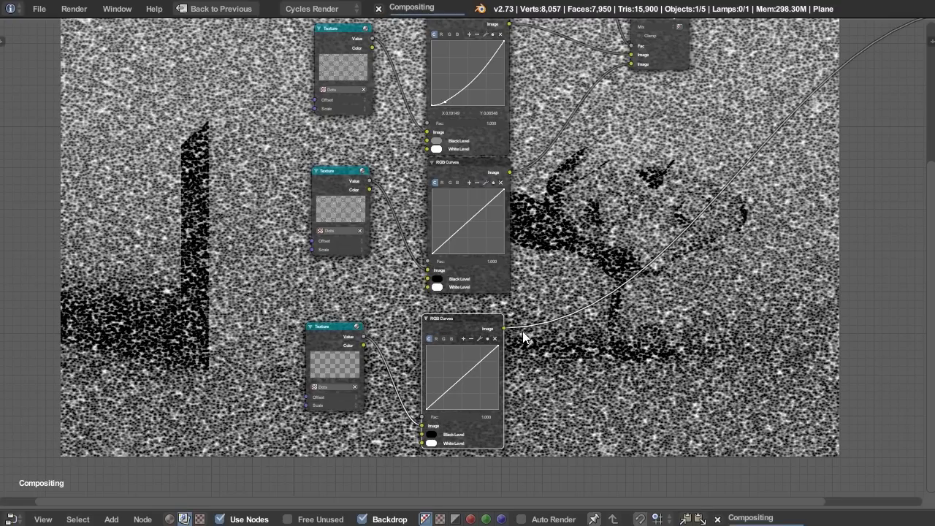
Set the copied RGB Curves node's Black Level to a value of about 0.291 and its White Level to about 0.402.
{"action": "scroll", "coordinate": [539, 346], "scroll_direction": "up", "scroll_amount": 3}
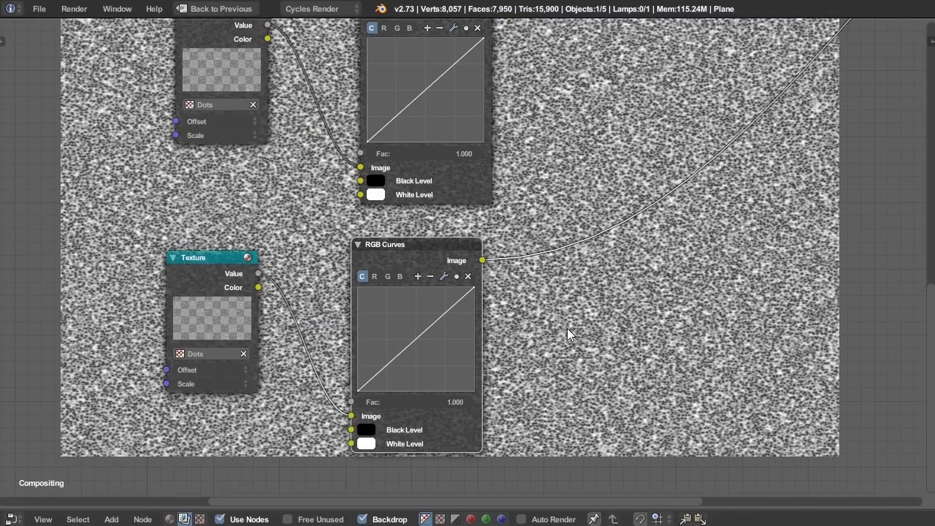
{"action": "middle_click_drag", "start_coordinate": [567, 328], "coordinate": [532, 332]}
{"action": "left_click", "coordinate": [332, 432]}
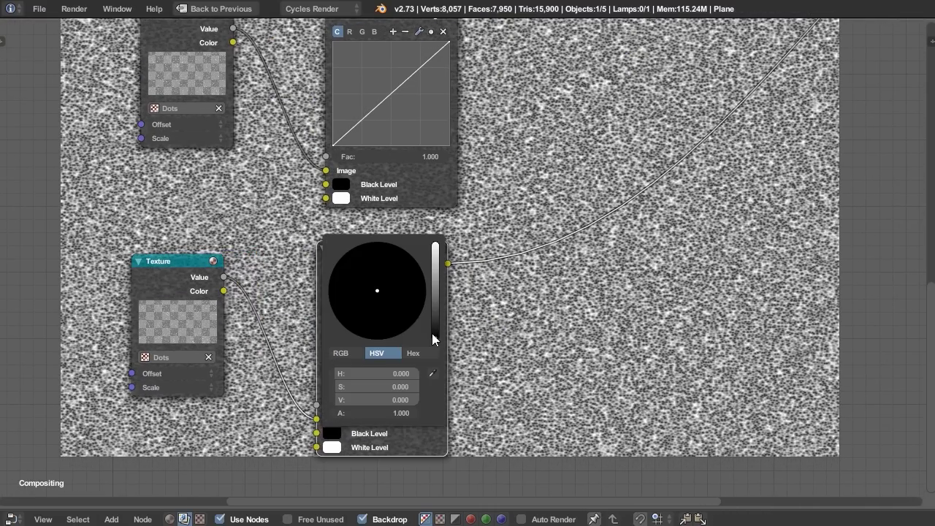
{"action": "left_click_drag", "start_coordinate": [436, 340], "coordinate": [440, 311]}
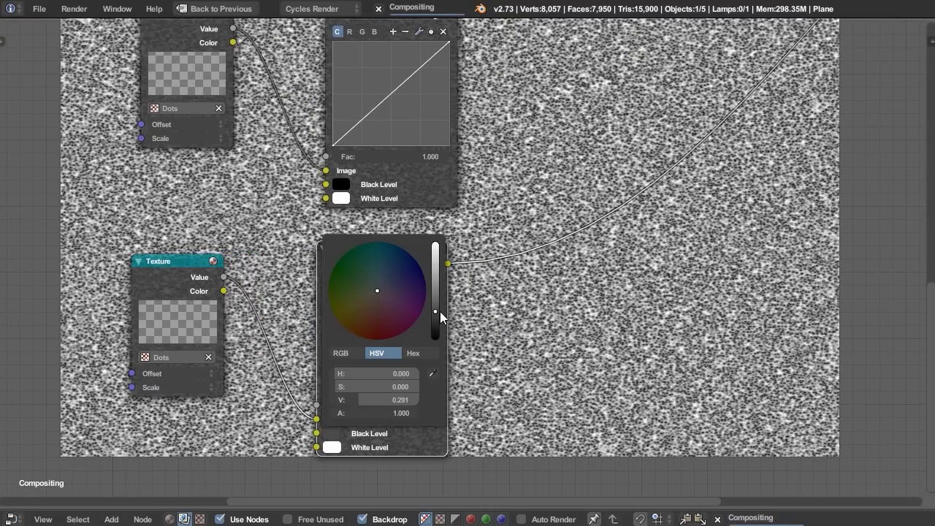
{"action": "left_click", "coordinate": [331, 447]}
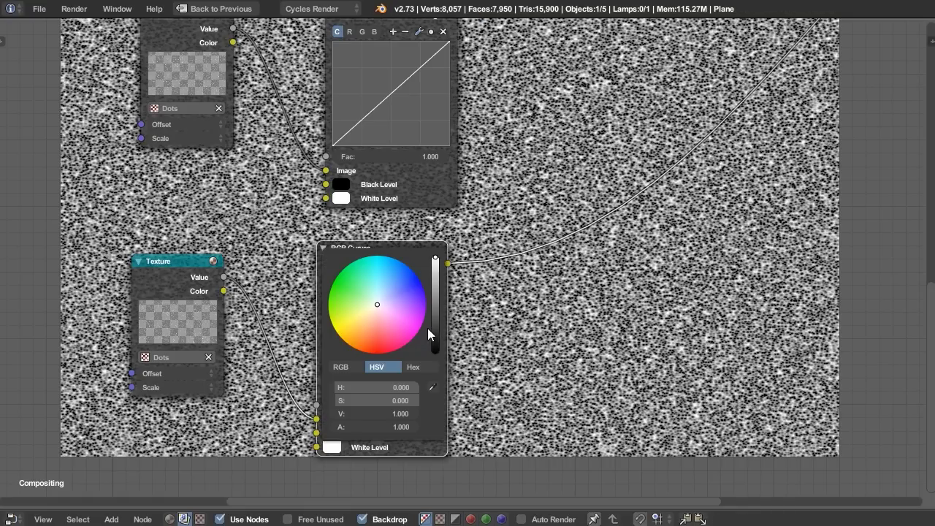
{"action": "left_click_drag", "start_coordinate": [436, 263], "coordinate": [431, 314]}
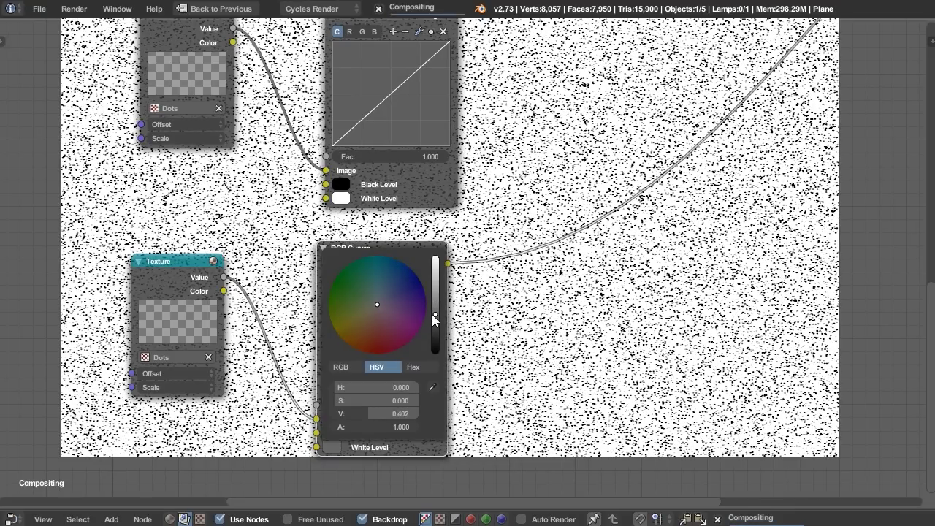
Lower the copied dots RGB Curves node's Black Level to black and set its White Level to about 0.328.
{"action": "left_click", "coordinate": [333, 433]}
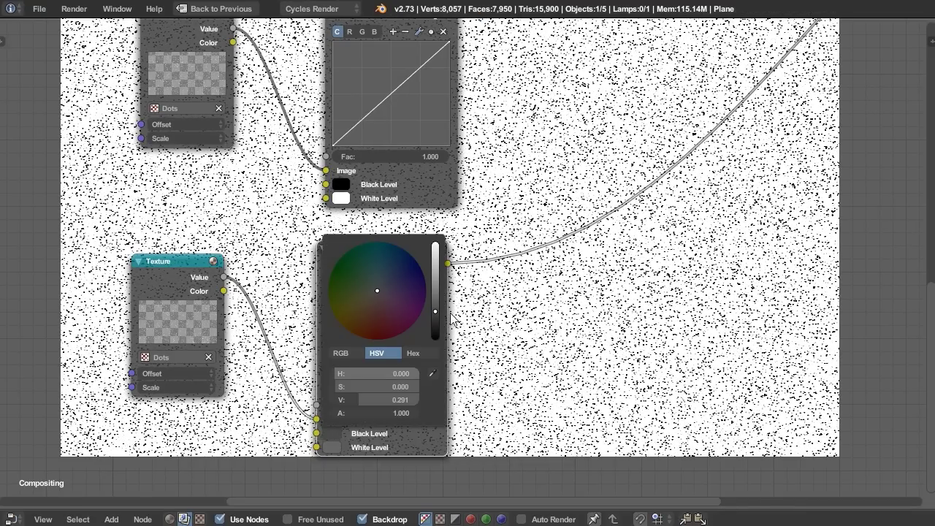
{"action": "left_click_drag", "start_coordinate": [436, 318], "coordinate": [436, 338]}
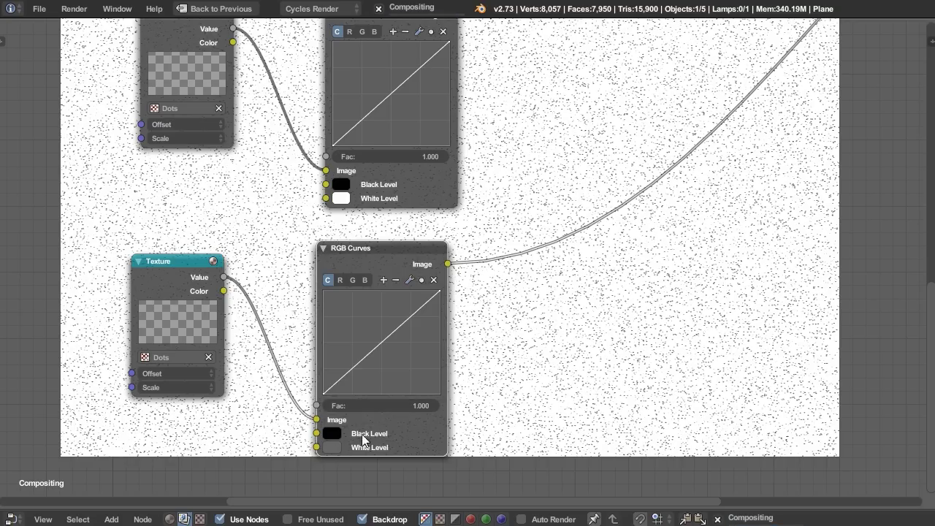
{"action": "left_click", "coordinate": [334, 433]}
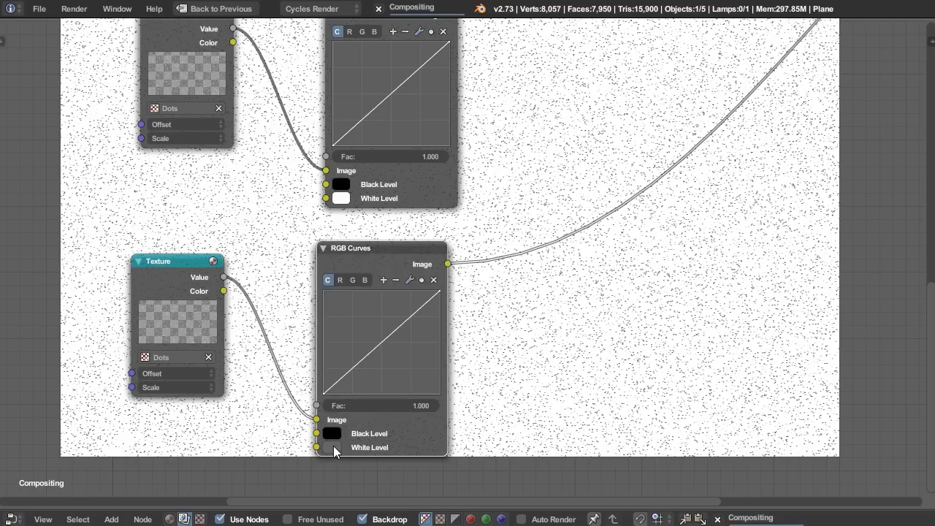
{"action": "left_click", "coordinate": [333, 446]}
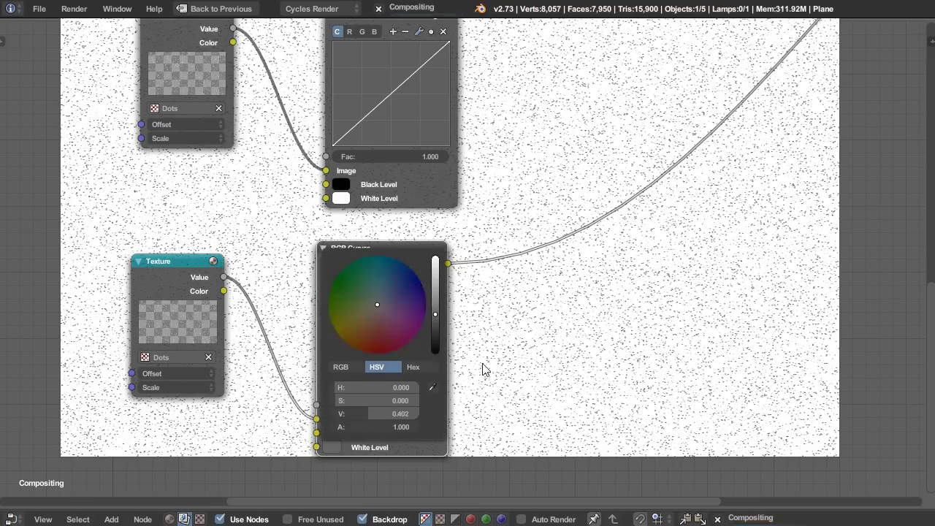
{"action": "left_click", "coordinate": [333, 446]}
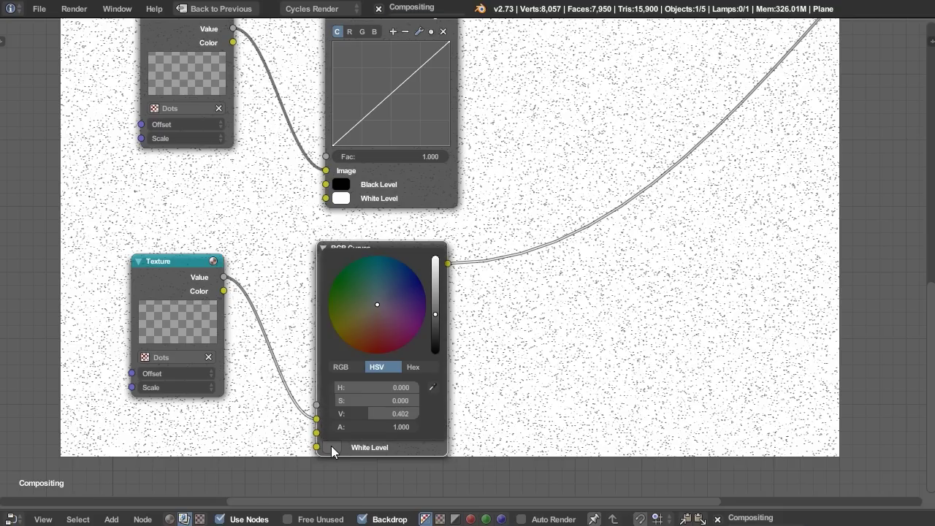
{"action": "left_click", "coordinate": [434, 309]}
{"action": "left_click_drag", "start_coordinate": [434, 309], "coordinate": [435, 322]}
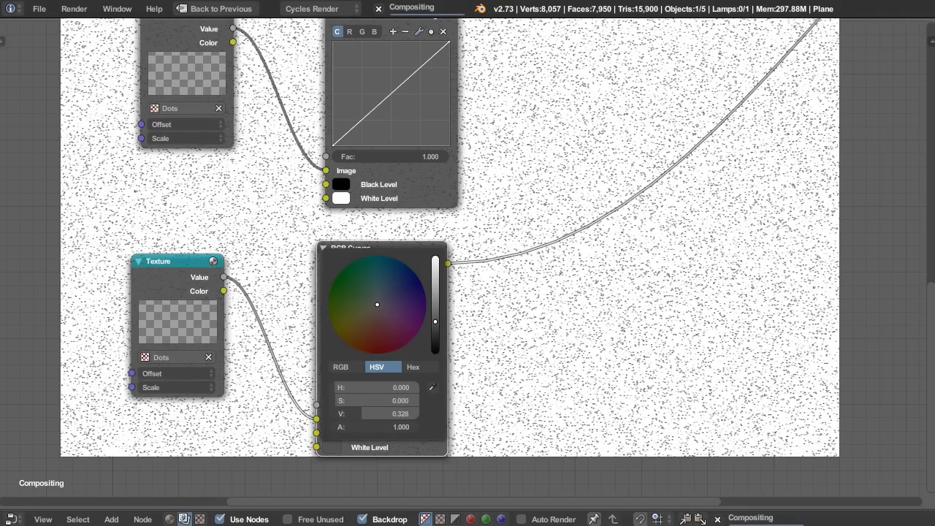
Duplicate the dots Mix node, feed it the original Mix and the lowest RGB Curves outputs, and connect it to the Viewer.
{"action": "middle_click_drag", "start_coordinate": [605, 293], "coordinate": [504, 409]}
{"action": "scroll", "coordinate": [573, 337], "scroll_direction": "down", "scroll_amount": 3}
{"action": "scroll", "coordinate": [573, 344], "scroll_direction": "down", "scroll_amount": 3}
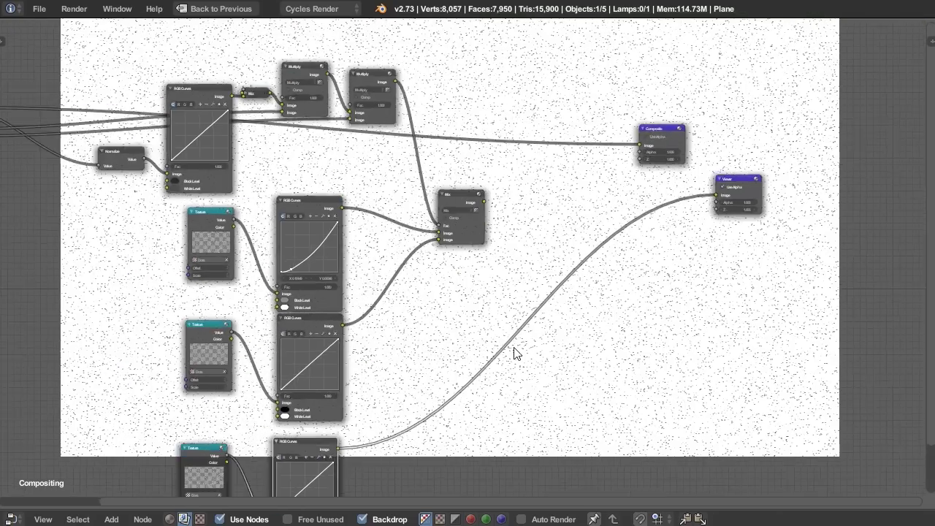
{"action": "left_click", "coordinate": [469, 219]}
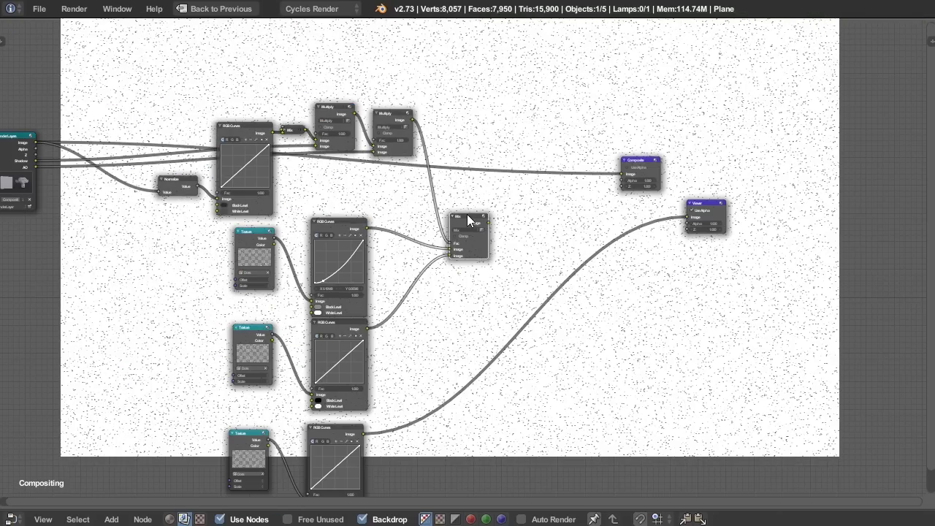
{"action": "key", "text": "shift+d"}
{"action": "left_click", "coordinate": [533, 223]}
{"action": "left_click_drag", "start_coordinate": [489, 223], "coordinate": [516, 255]}
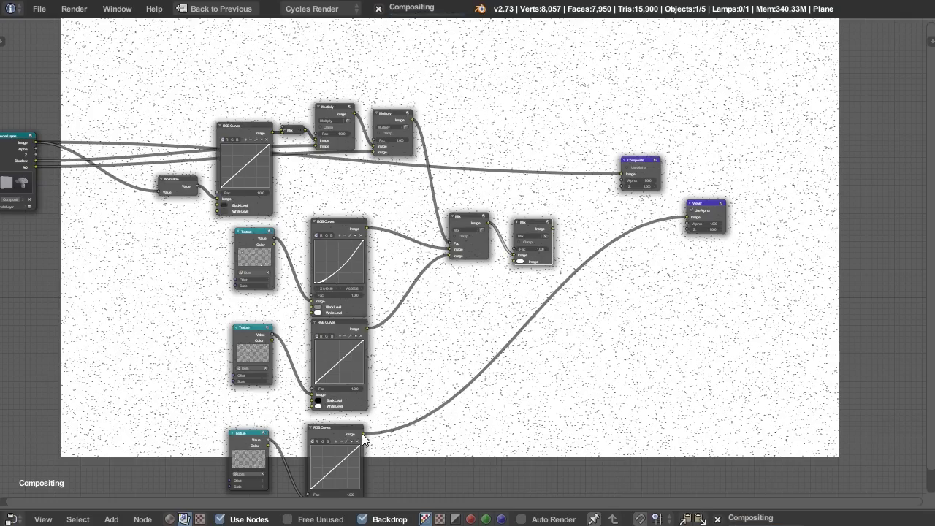
{"action": "left_click_drag", "start_coordinate": [362, 433], "coordinate": [516, 261]}
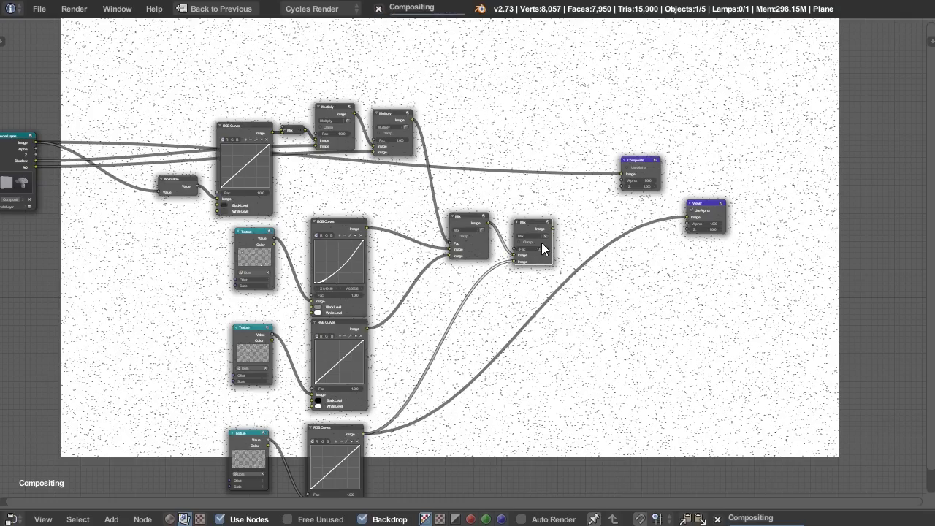
{"action": "left_click", "coordinate": [538, 230], "text": "ctrl+shift"}
{"action": "scroll", "coordinate": [544, 358], "scroll_direction": "down", "scroll_amount": 2}
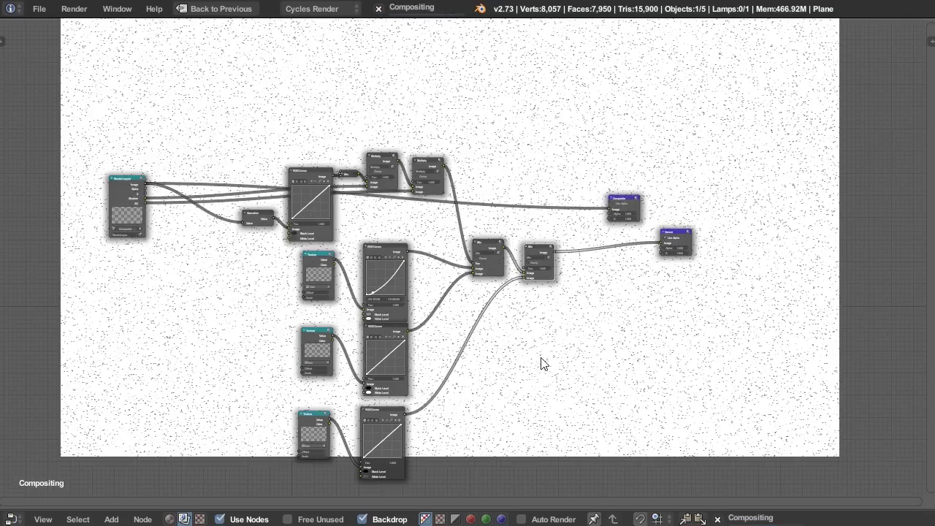
{"action": "scroll", "coordinate": [598, 298], "scroll_direction": "up", "scroll_amount": 3}
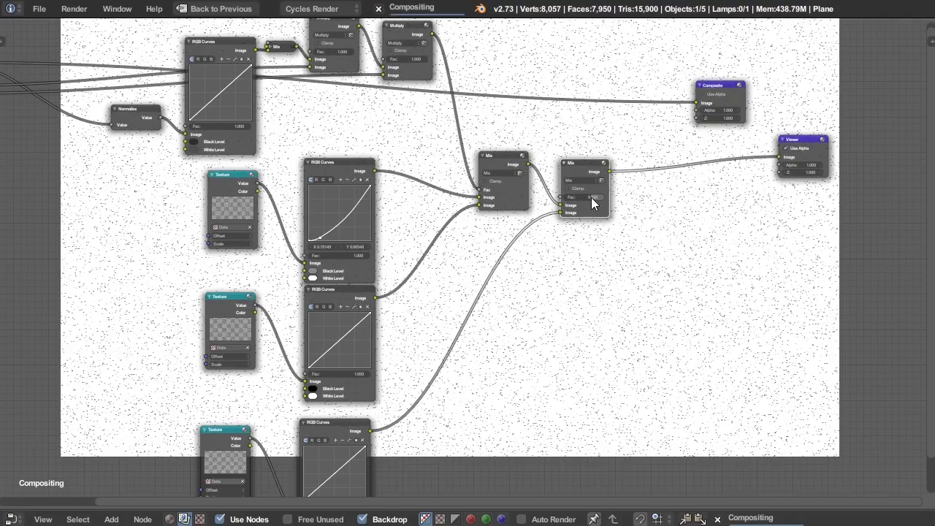
{"action": "left_click_drag", "start_coordinate": [592, 203], "coordinate": [581, 197]}
Duplicate the render's RGB Curves node above the original, feed it the Normalize value, and connect it to the Viewer.
{"action": "middle_click_drag", "start_coordinate": [641, 276], "coordinate": [703, 388]}
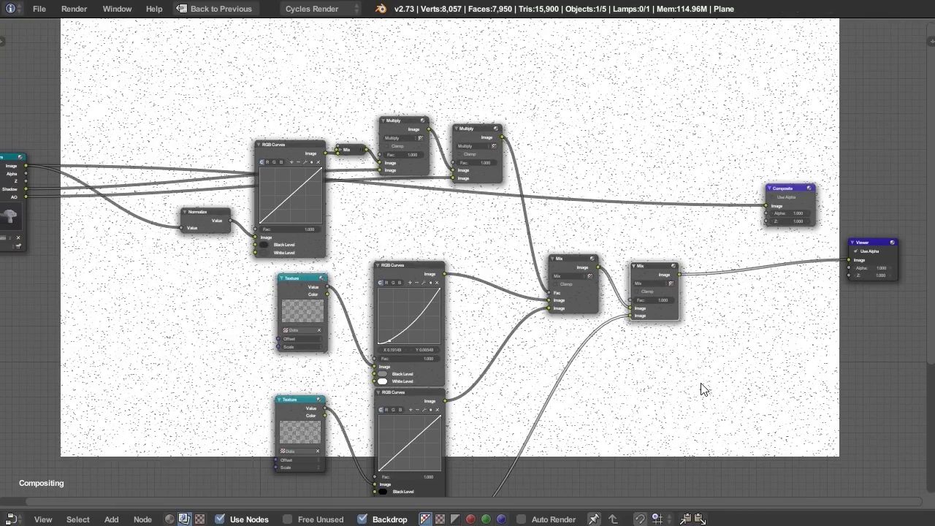
{"action": "scroll", "coordinate": [701, 383], "scroll_direction": "down", "scroll_amount": 2}
{"action": "middle_click_drag", "start_coordinate": [627, 304], "coordinate": [695, 389]}
{"action": "scroll", "coordinate": [694, 389], "scroll_direction": "up", "scroll_amount": 2}
{"action": "middle_click_drag", "start_coordinate": [617, 290], "coordinate": [628, 297]}
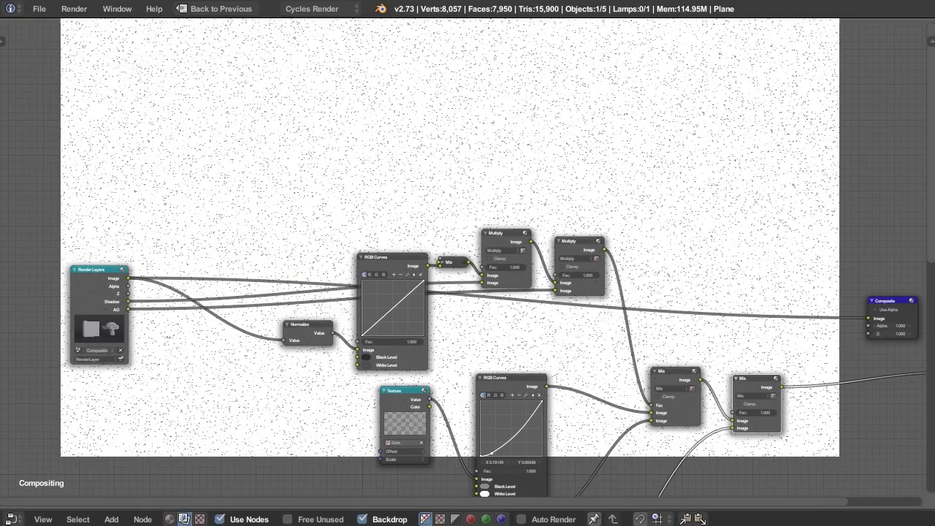
{"action": "middle_click_drag", "start_coordinate": [465, 184], "coordinate": [475, 185]}
{"action": "left_click", "coordinate": [401, 265]}
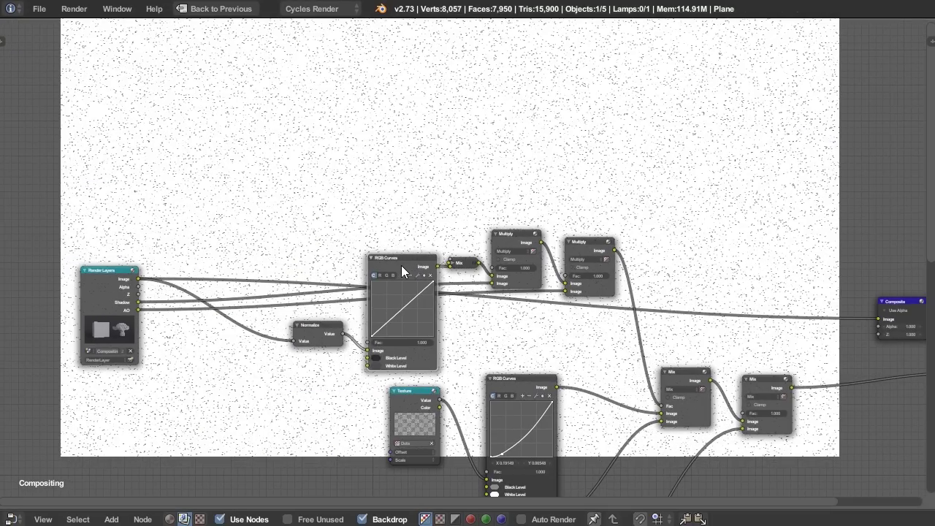
{"action": "key", "text": "shift+d"}
{"action": "left_click", "coordinate": [396, 132]}
{"action": "scroll", "coordinate": [454, 192], "scroll_direction": "up", "scroll_amount": 2}
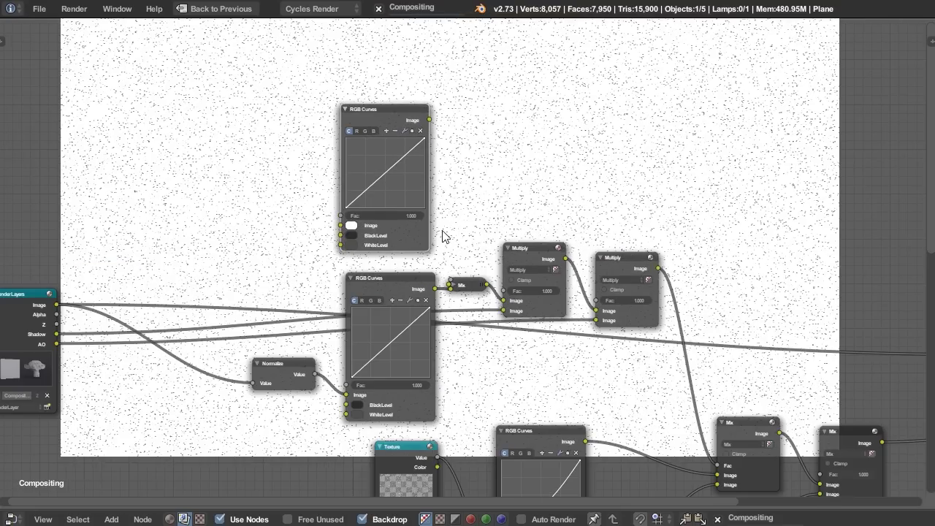
{"action": "middle_click_drag", "start_coordinate": [501, 205], "coordinate": [544, 182]}
{"action": "left_click_drag", "start_coordinate": [360, 351], "coordinate": [388, 203]}
{"action": "left_click_drag", "start_coordinate": [427, 82], "coordinate": [458, 70]}
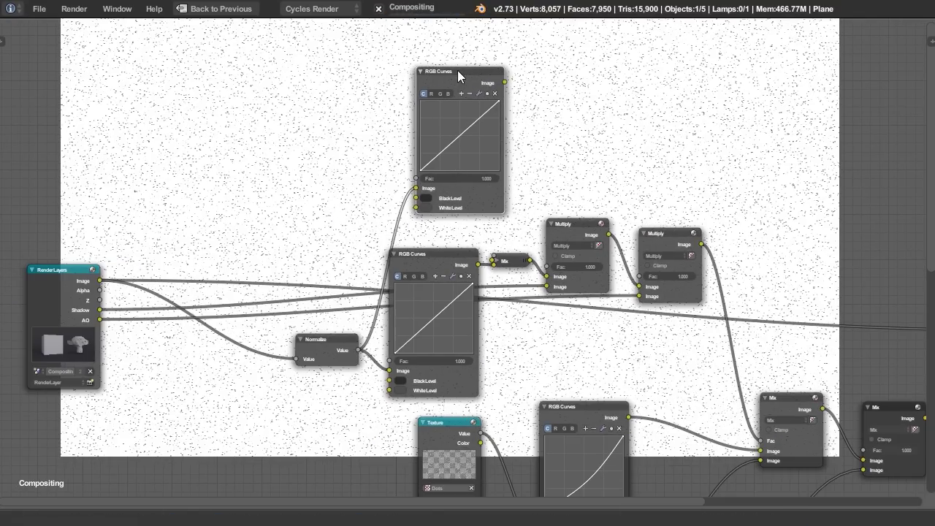
{"action": "left_click", "coordinate": [455, 77], "text": "ctrl+shift"}
Set the duplicated render RGB Curves node's Black Level to about 0.762 and its White Level to 1.000.
{"action": "scroll", "coordinate": [568, 175], "scroll_direction": "up", "scroll_amount": 2}
{"action": "middle_click_drag", "start_coordinate": [568, 179], "coordinate": [625, 268]}
{"action": "scroll", "coordinate": [572, 219], "scroll_direction": "up", "scroll_amount": 1}
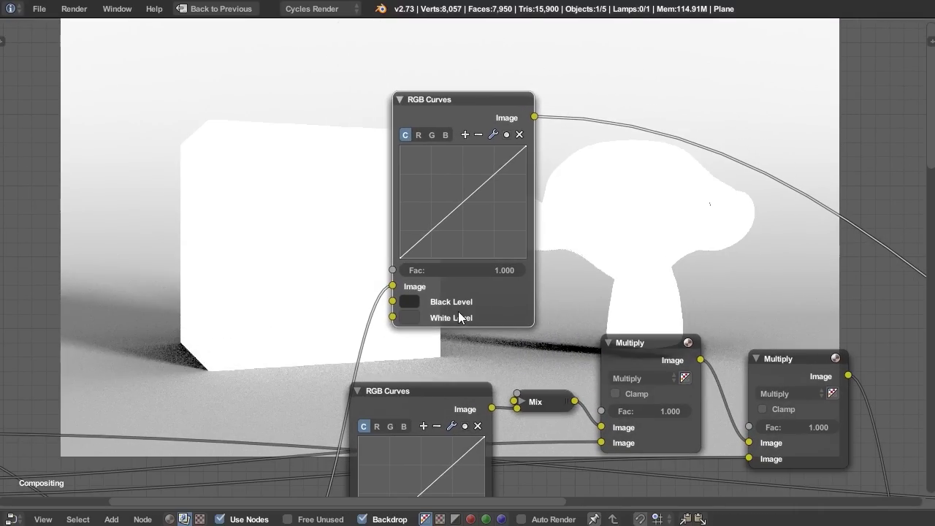
{"action": "left_click", "coordinate": [409, 302]}
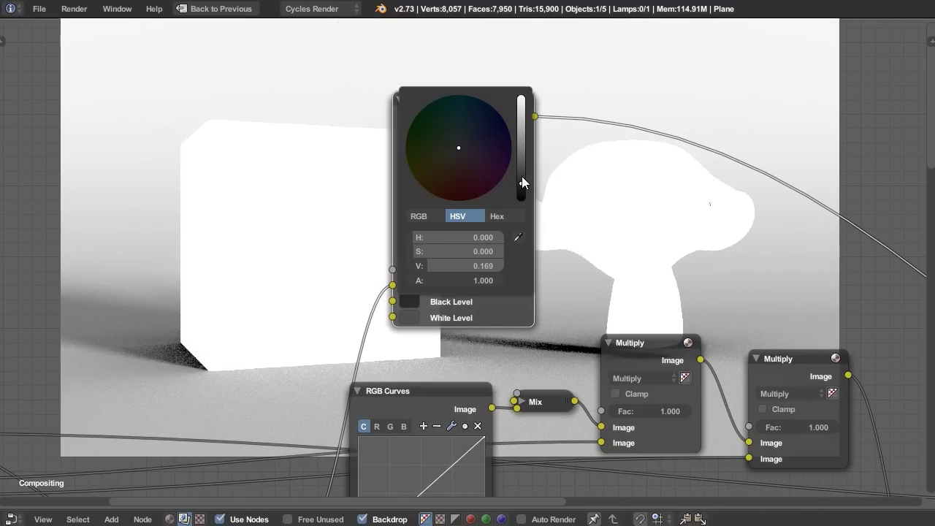
{"action": "left_click_drag", "start_coordinate": [522, 176], "coordinate": [521, 119]}
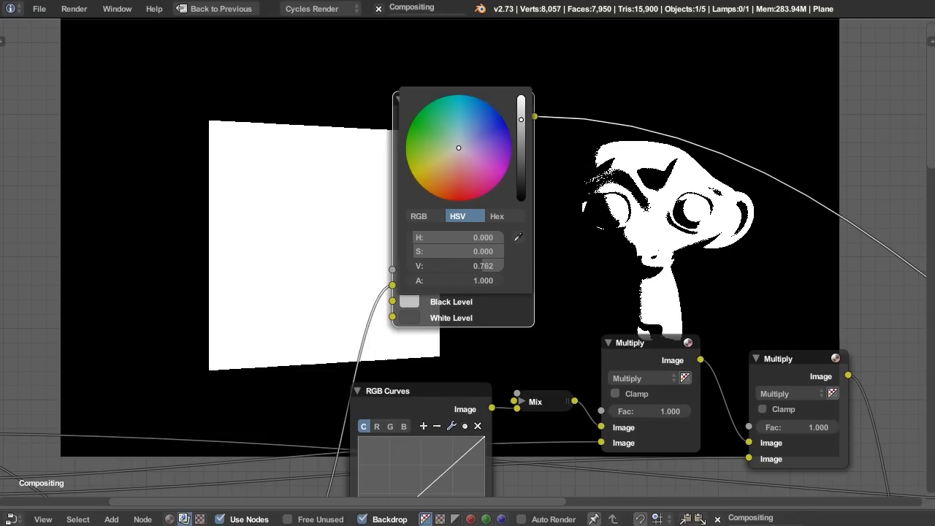
{"action": "left_click", "coordinate": [409, 317]}
{"action": "left_click_drag", "start_coordinate": [524, 163], "coordinate": [522, 113]}
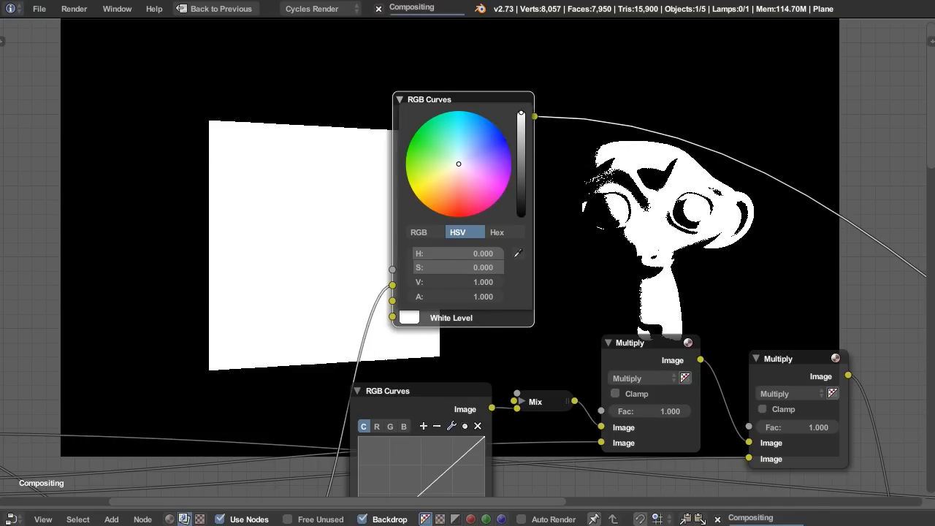
Raise the same node's Black Level to about 0.831 and add a curve point at about X 0.298, Y 0.071.
{"action": "left_click", "coordinate": [409, 318]}
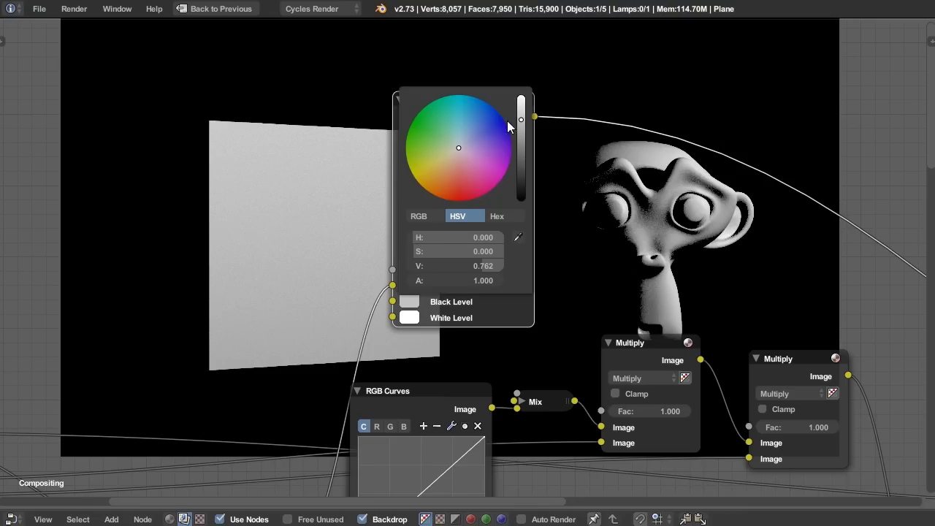
{"action": "left_click_drag", "start_coordinate": [521, 115], "coordinate": [520, 119]}
{"action": "left_click_drag", "start_coordinate": [442, 266], "coordinate": [452, 265]}
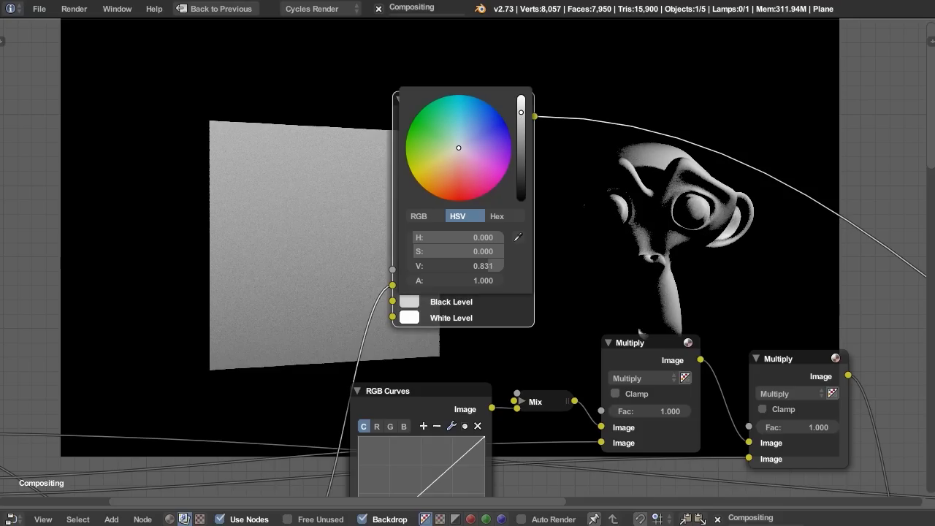
{"action": "middle_click_drag", "start_coordinate": [643, 246], "coordinate": [648, 262]}
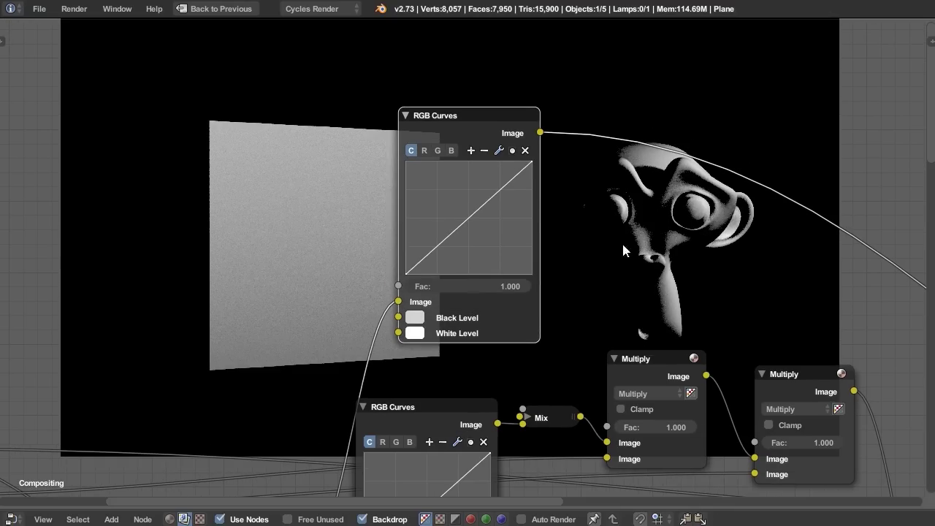
{"action": "left_click_drag", "start_coordinate": [430, 249], "coordinate": [442, 267]}
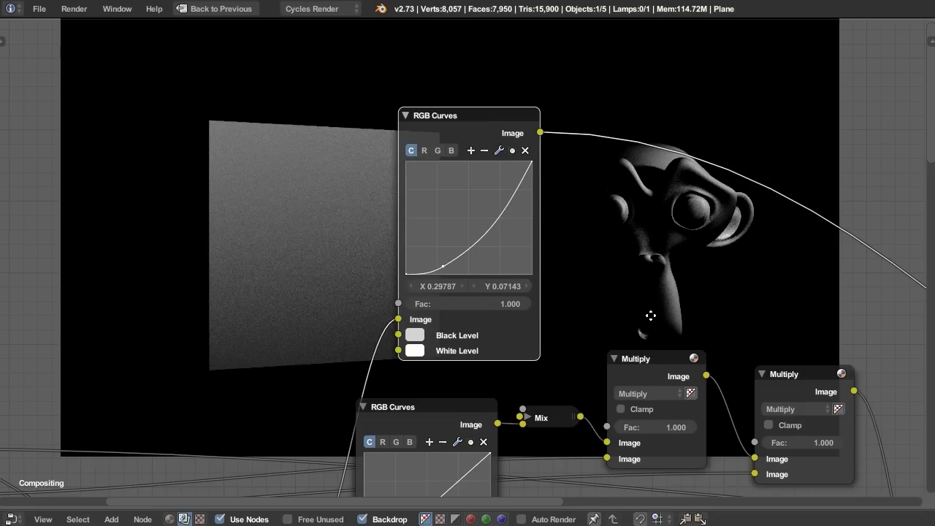
Duplicate the collapsed Mix node beside the upper RGB Curves node and connect that node's output to the copy's second Image input.
{"action": "scroll", "coordinate": [651, 315], "scroll_direction": "down", "scroll_amount": 2}
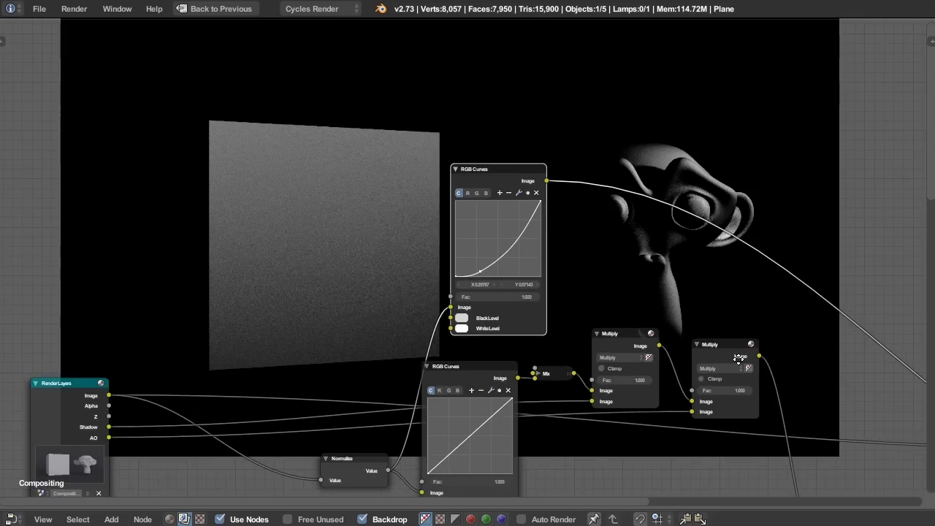
{"action": "middle_click_drag", "start_coordinate": [739, 358], "coordinate": [446, 234]}
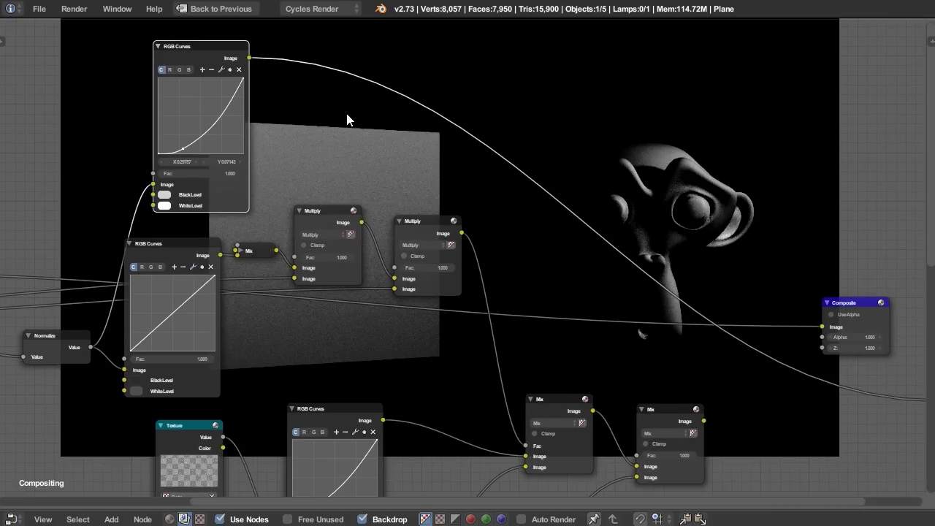
{"action": "middle_click_drag", "start_coordinate": [347, 120], "coordinate": [405, 106]}
{"action": "left_click", "coordinate": [310, 241]}
{"action": "key", "text": "shift+d"}
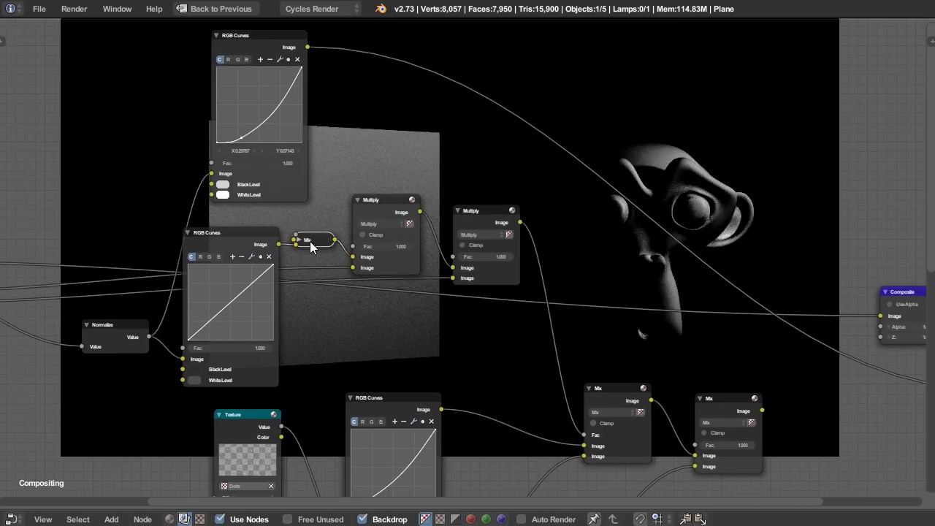
{"action": "left_click", "coordinate": [407, 58]}
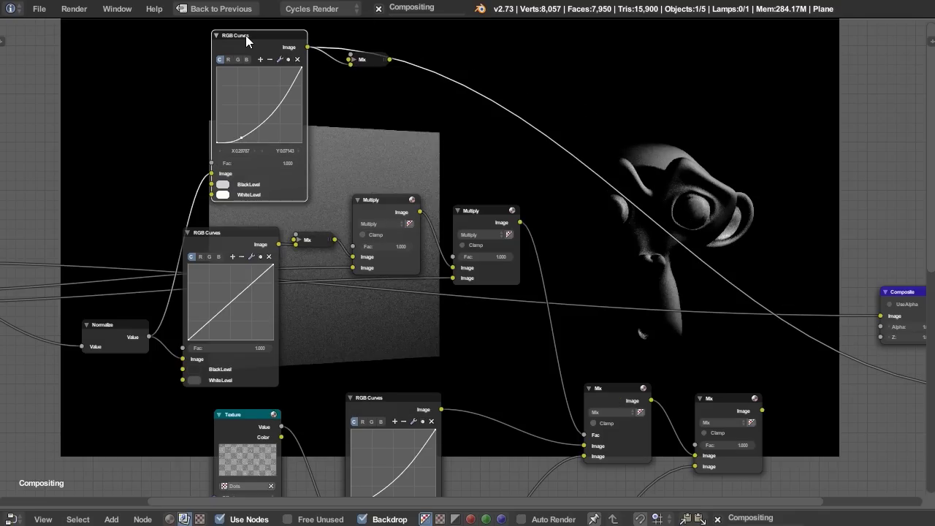
{"action": "middle_click_drag", "start_coordinate": [308, 70], "coordinate": [369, 91]}
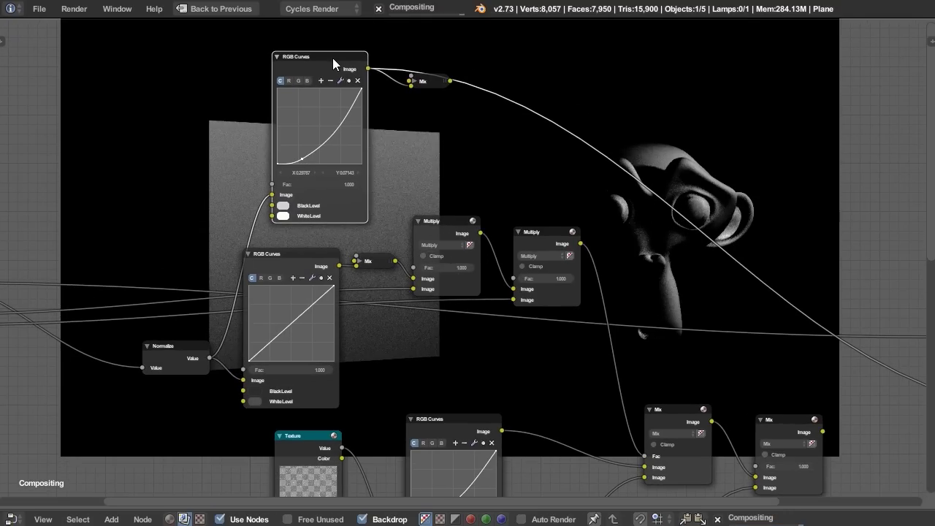
{"action": "middle_click_drag", "start_coordinate": [479, 172], "coordinate": [611, 197]}
{"action": "left_click_drag", "start_coordinate": [449, 81], "coordinate": [423, 82]}
{"action": "middle_click_drag", "start_coordinate": [550, 204], "coordinate": [562, 205]}
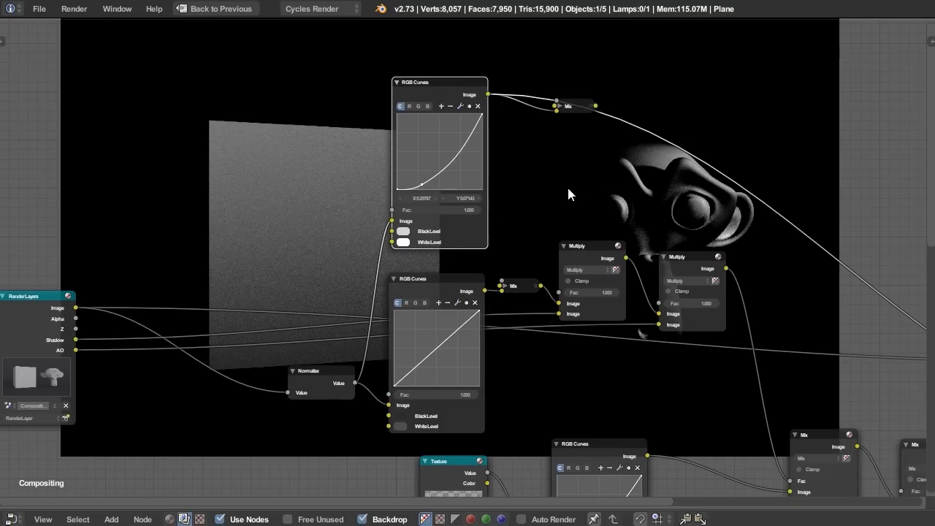
{"action": "middle_click_drag", "start_coordinate": [702, 341], "coordinate": [649, 302]}
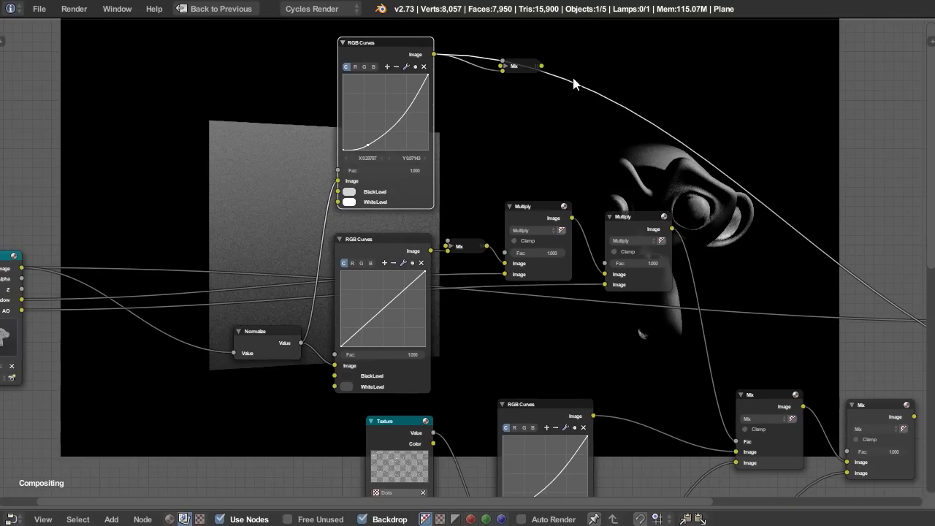
Move the collapsed Mix copy away from its RGB Curves, link it to the second dots Mix node's Fac, and connect that Mix to the Viewer.
{"action": "left_click", "coordinate": [528, 65]}
{"action": "left_click_drag", "start_coordinate": [515, 72], "coordinate": [631, 135]}
{"action": "middle_click_drag", "start_coordinate": [694, 151], "coordinate": [514, 106]}
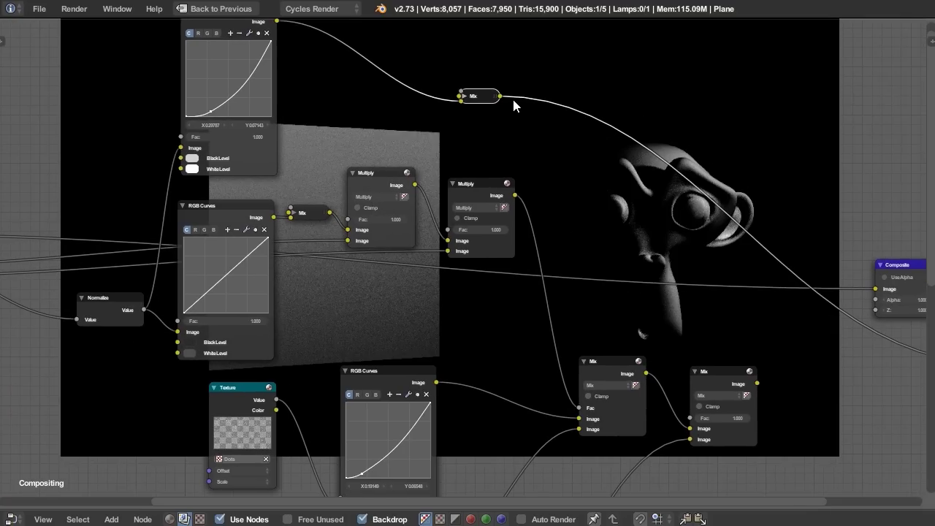
{"action": "left_click_drag", "start_coordinate": [500, 96], "coordinate": [689, 418]}
{"action": "left_click", "coordinate": [721, 377], "text": "ctrl+shift"}
{"action": "mouse_move", "coordinate": [716, 377]}
{"action": "left_mouse_down"}
{"action": "mouse_move", "coordinate": [720, 368]}
{"action": "mouse_move", "coordinate": [721, 377]}
{"action": "left_mouse_up"}
{"action": "middle_click_drag", "start_coordinate": [710, 322], "coordinate": [710, 257]}
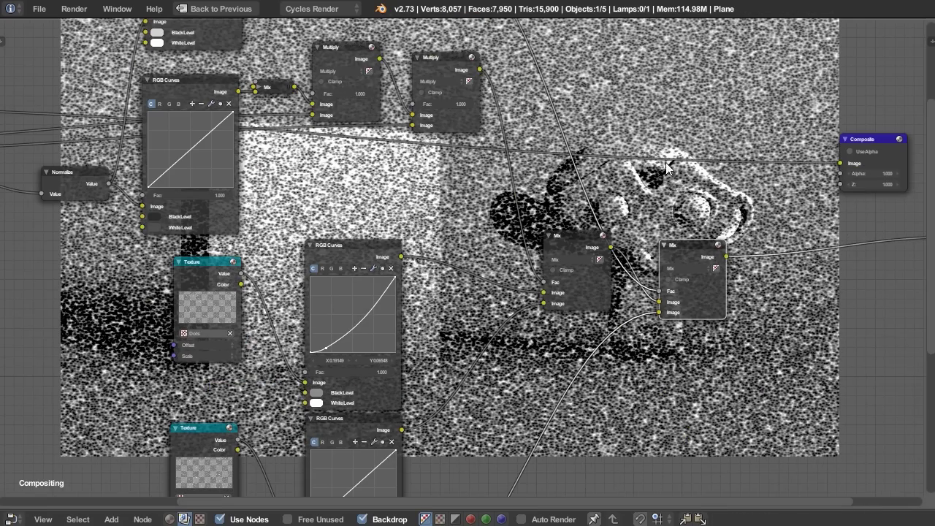
Move the Composite node farther from the Mix nodes so it sits directly above the Viewer node.
{"action": "middle_click_drag", "start_coordinate": [665, 163], "coordinate": [684, 122]}
{"action": "scroll", "coordinate": [711, 242], "scroll_direction": "down", "scroll_amount": 3}
{"action": "middle_click_drag", "start_coordinate": [699, 243], "coordinate": [517, 255]}
{"action": "left_click_drag", "start_coordinate": [679, 152], "coordinate": [775, 134]}
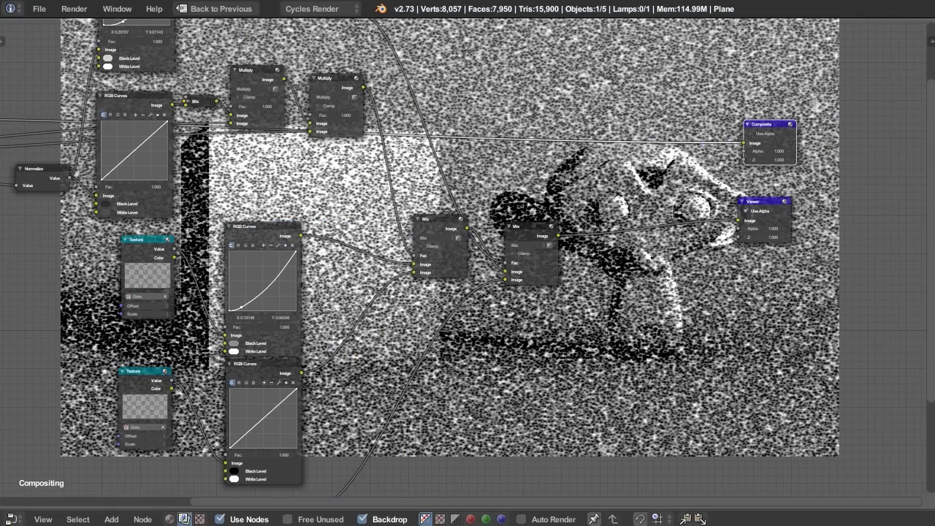
Move the Render Layers node down so it sits level with the lowest Dots Texture node.
{"action": "middle_click_drag", "start_coordinate": [516, 378], "coordinate": [722, 237]}
{"action": "scroll", "coordinate": [649, 260], "scroll_direction": "down", "scroll_amount": 3}
{"action": "scroll", "coordinate": [635, 292], "scroll_direction": "down", "scroll_amount": 2}
{"action": "left_click_drag", "start_coordinate": [270, 72], "coordinate": [238, 363]}
{"action": "middle_click_drag", "start_coordinate": [487, 370], "coordinate": [471, 182]}
{"action": "scroll", "coordinate": [588, 286], "scroll_direction": "up", "scroll_amount": 3}
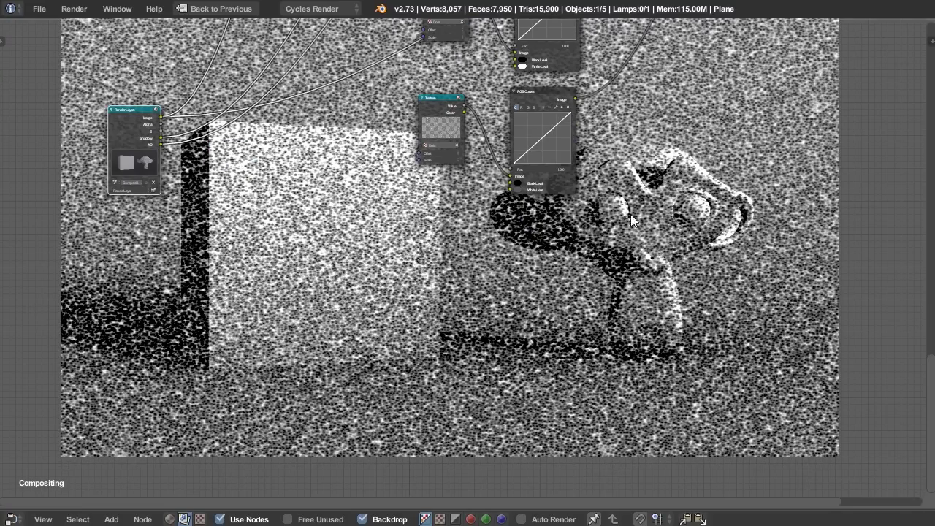
{"action": "middle_click_drag", "start_coordinate": [642, 186], "coordinate": [622, 221]}
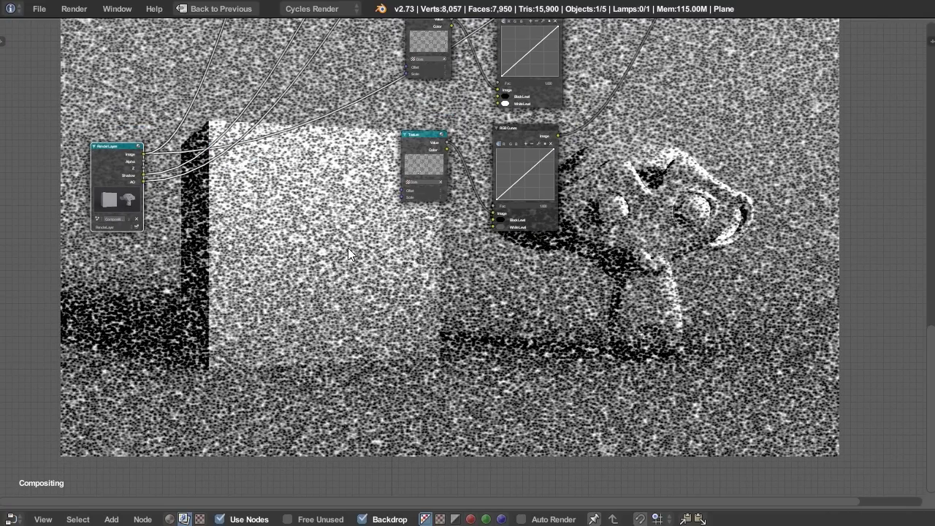
Set the noise Size of the Dots Voronoi texture to 0.005 and inspect the stippled backdrop.
{"action": "key", "text": "ctrl+Up"}
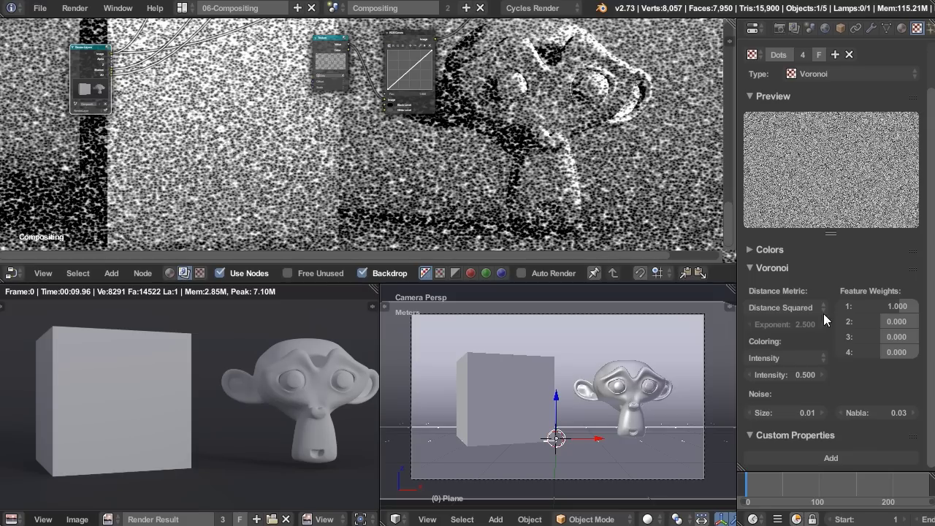
{"action": "left_click", "coordinate": [794, 413]}
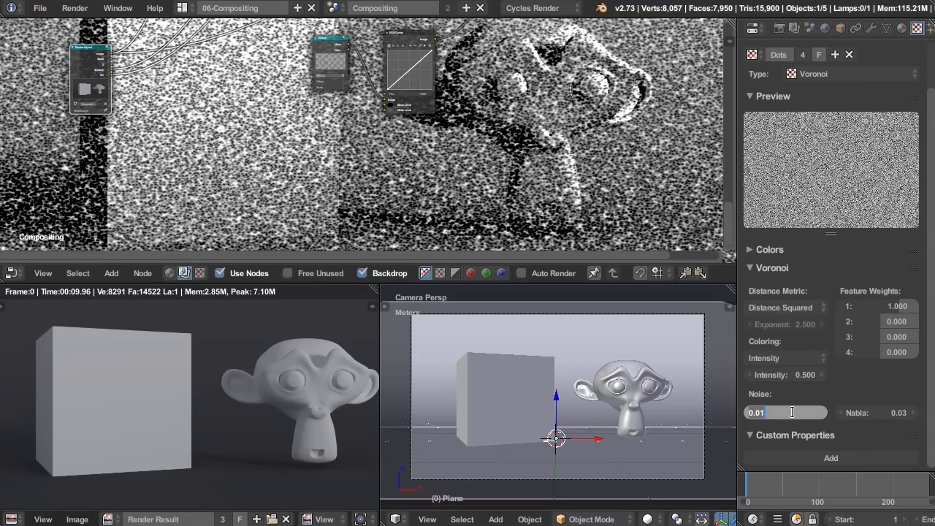
{"action": "key", "text": "BackSpace"}
{"action": "key", "text": "Return"}
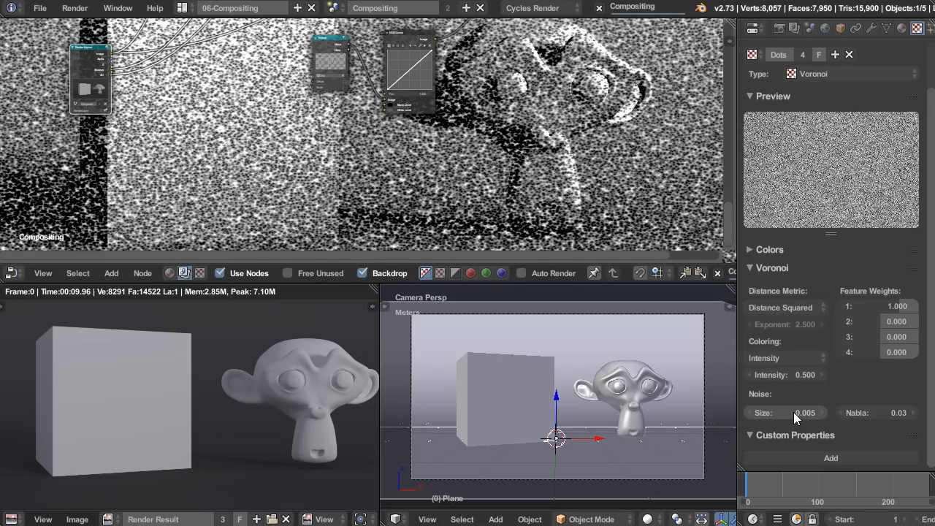
{"action": "key", "text": "ctrl+Up"}
{"action": "middle_click_drag", "start_coordinate": [555, 185], "coordinate": [558, 269]}
{"action": "scroll", "coordinate": [580, 312], "scroll_direction": "up", "scroll_amount": 3}
{"action": "middle_click_drag", "start_coordinate": [575, 323], "coordinate": [629, 250]}
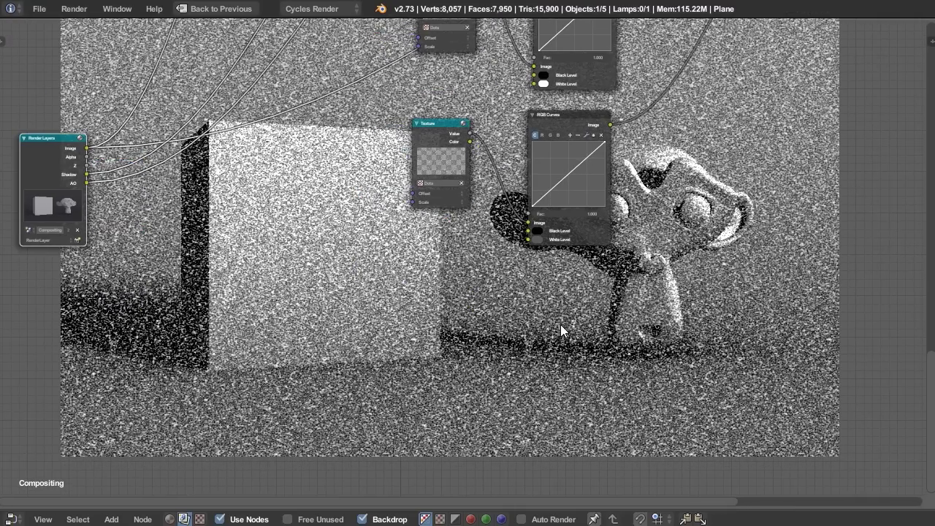
{"action": "middle_click_drag", "start_coordinate": [439, 324], "coordinate": [490, 301]}
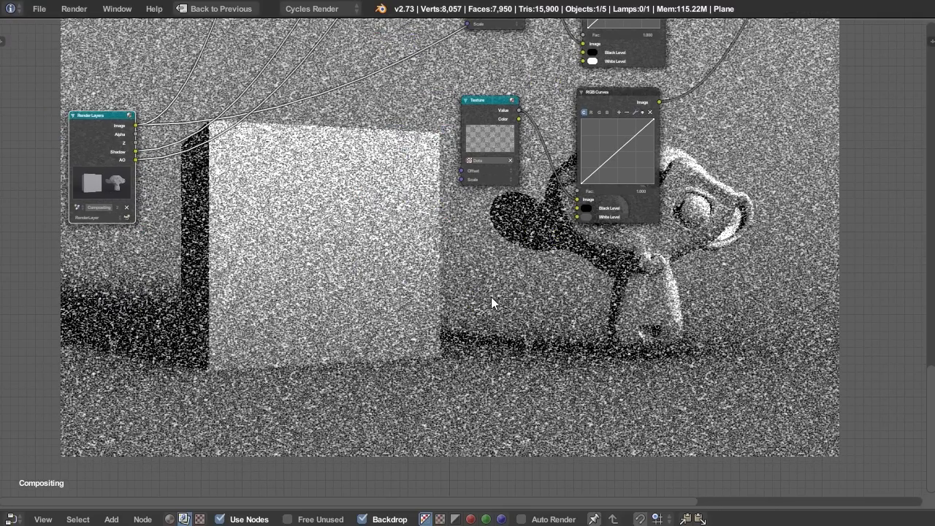
Add a second render layer to the scene and give it a Freestyle line set with the default edge types.
{"action": "key", "text": "ctrl+Up"}
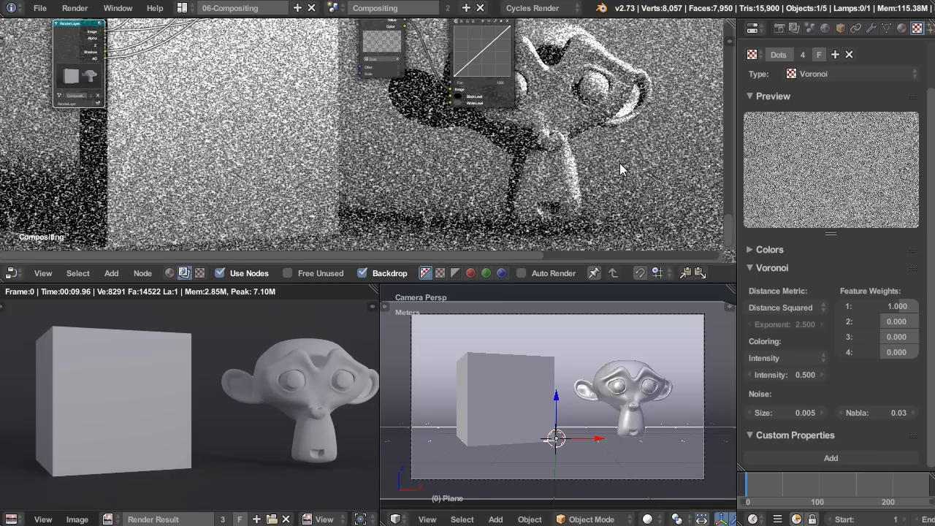
{"action": "left_click", "coordinate": [793, 28]}
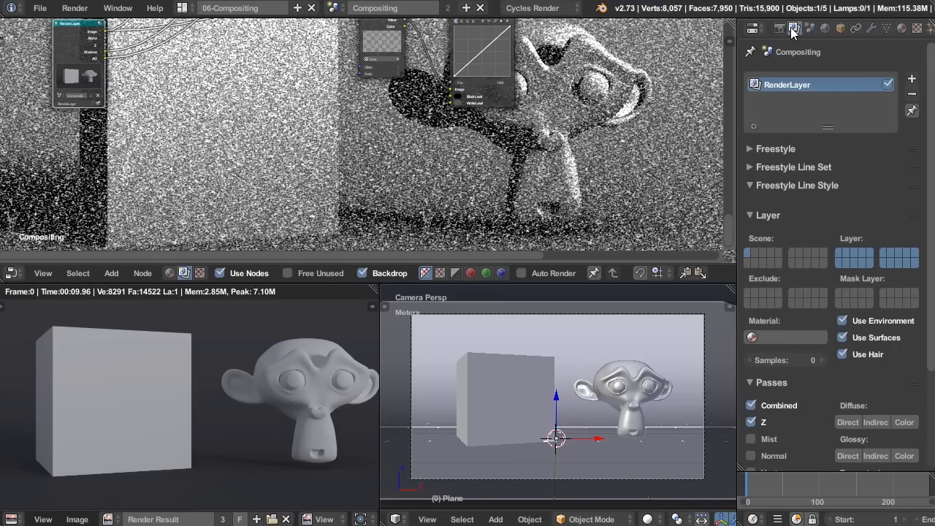
{"action": "left_click", "coordinate": [911, 79]}
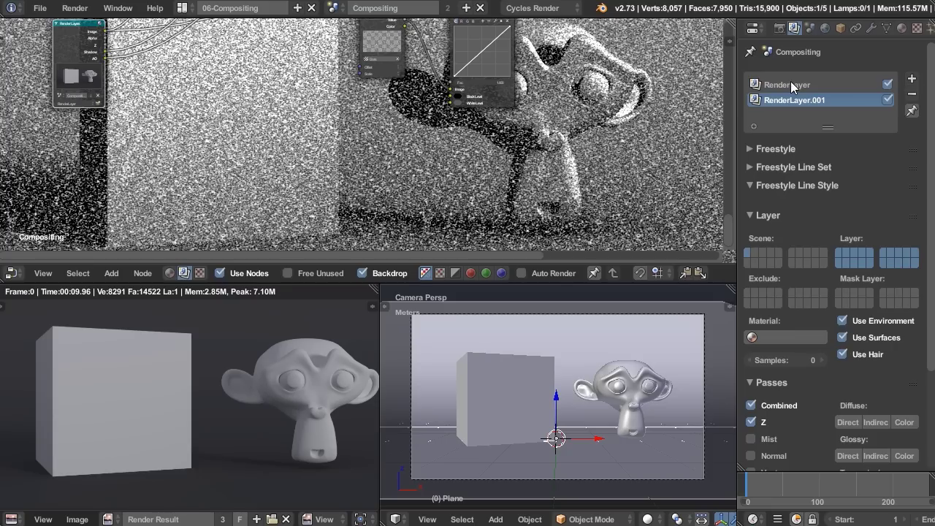
{"action": "left_click", "coordinate": [755, 149]}
{"action": "left_click", "coordinate": [763, 289]}
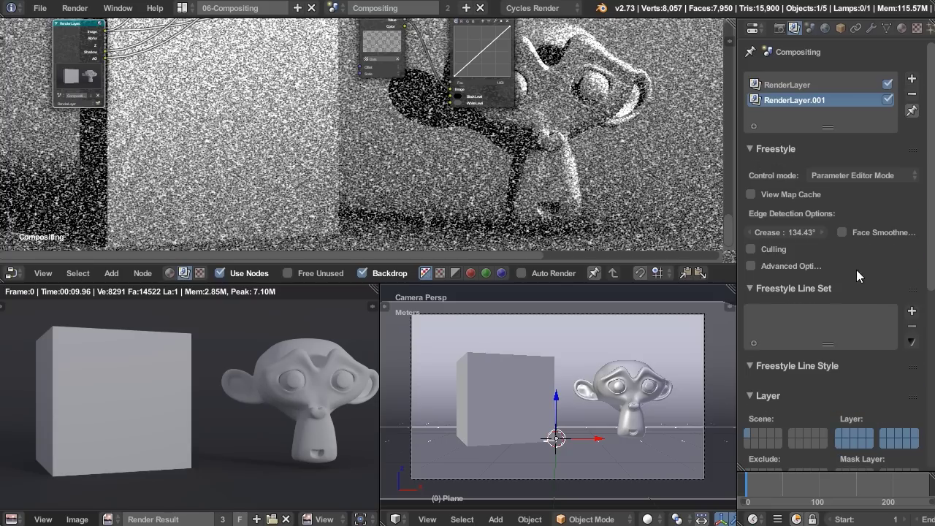
{"action": "left_click", "coordinate": [911, 310]}
{"action": "scroll", "coordinate": [887, 253], "scroll_direction": "down", "scroll_amount": 5}
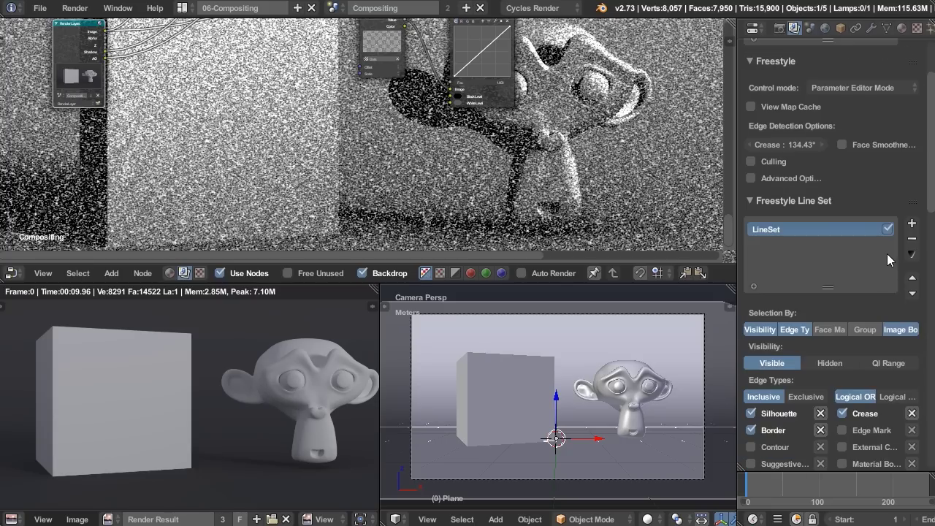
{"action": "scroll", "coordinate": [882, 249], "scroll_direction": "up", "scroll_amount": 5}
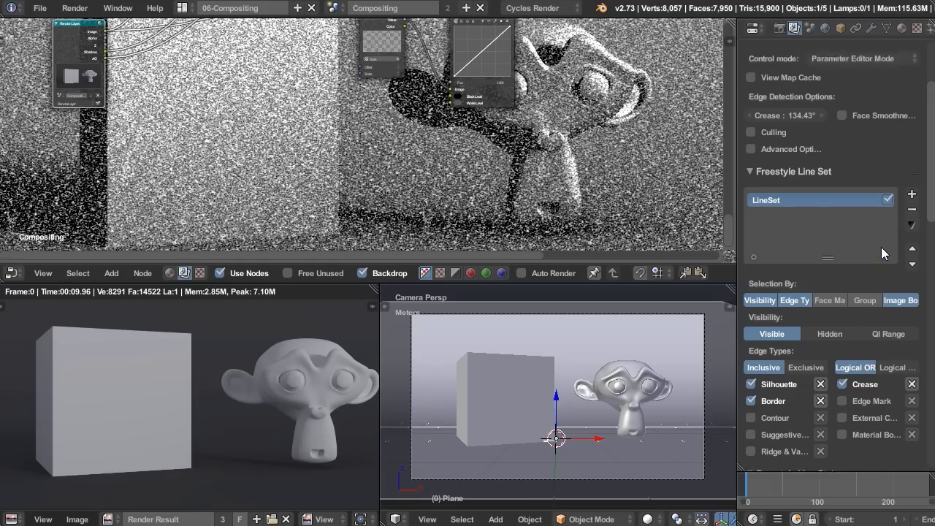
Turn off Use Environment, Use Surfaces and Use Hair for RenderLayer.001 and render the scene.
{"action": "left_click", "coordinate": [756, 149]}
{"action": "left_click", "coordinate": [753, 168]}
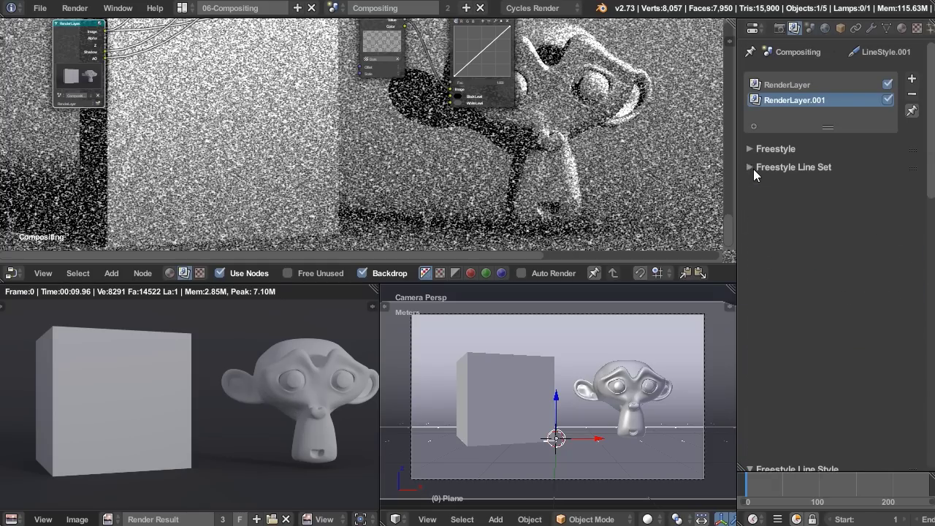
{"action": "left_click", "coordinate": [751, 186]}
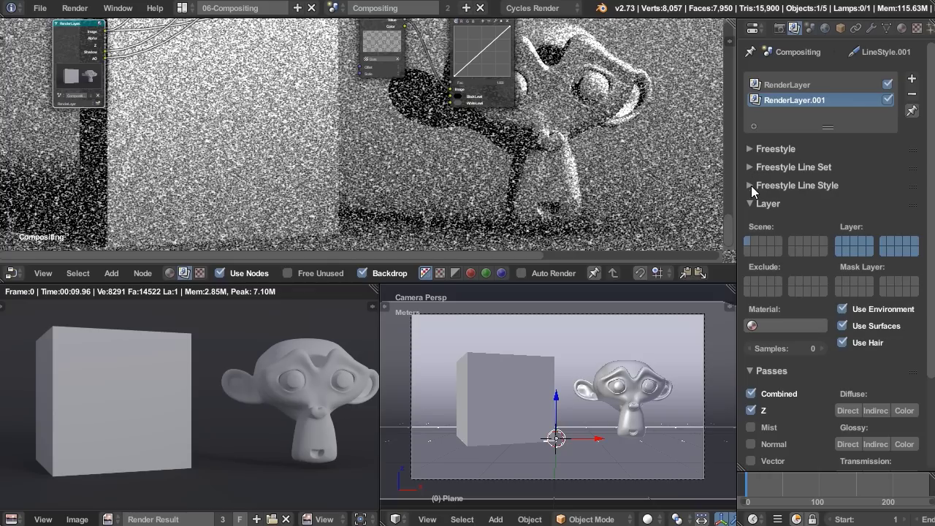
{"action": "left_click", "coordinate": [843, 310]}
{"action": "left_click", "coordinate": [839, 339]}
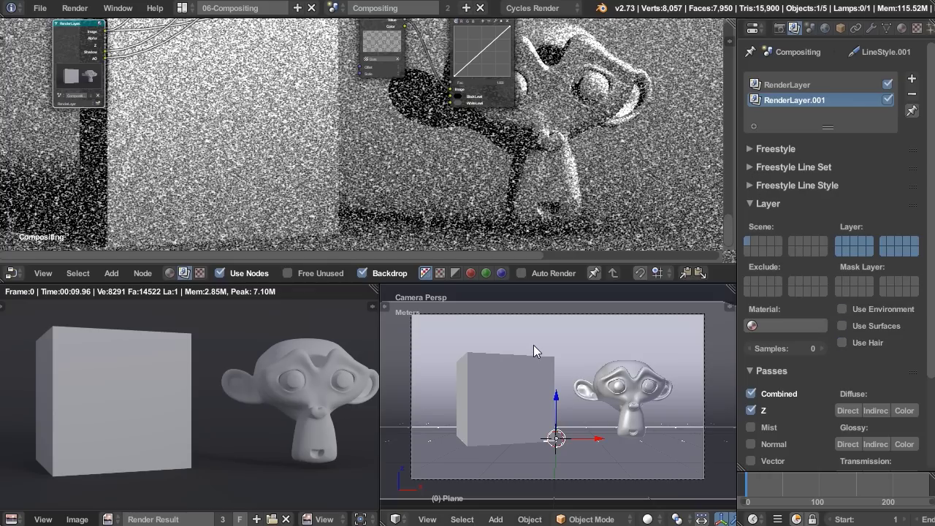
{"action": "key", "text": "F12"}
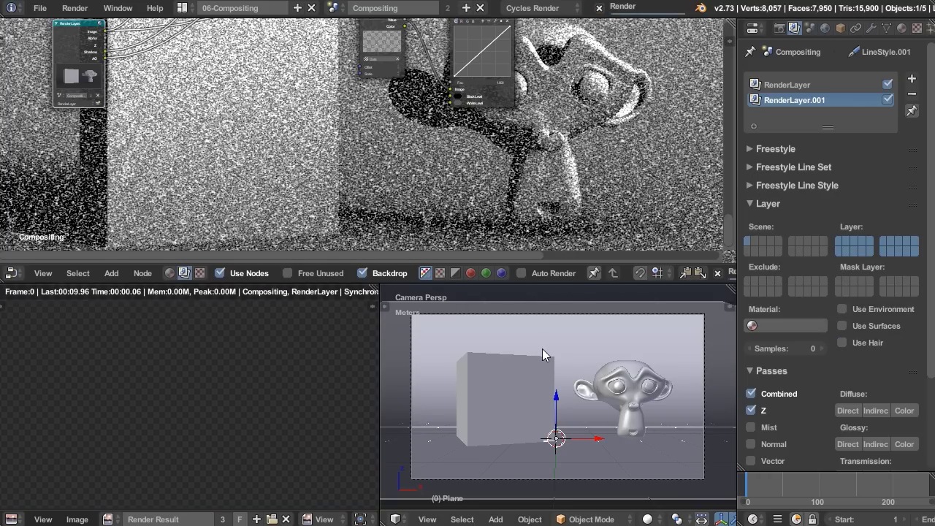
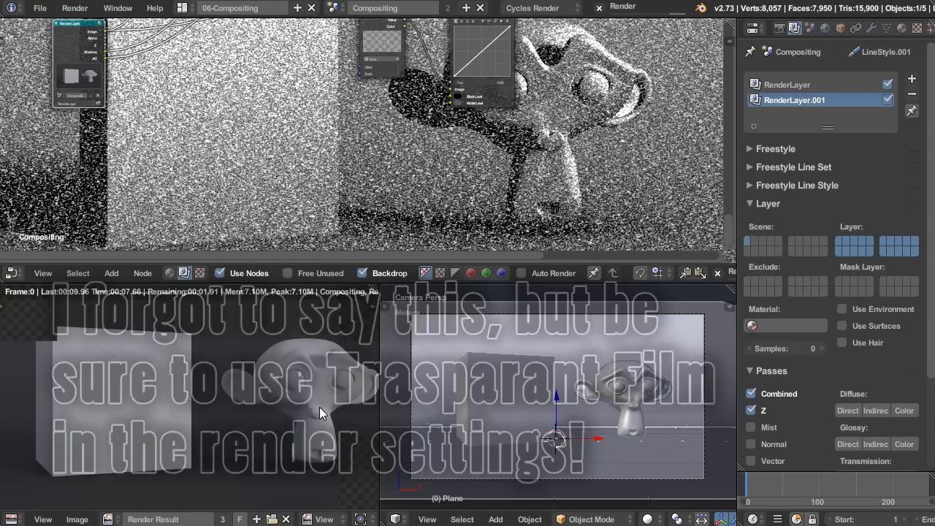
Duplicate the Render Layers node below the original, set the copy's layer to RenderLayer.001 and preview it in the Viewer.
{"action": "middle_click_drag", "start_coordinate": [260, 177], "coordinate": [463, 173]}
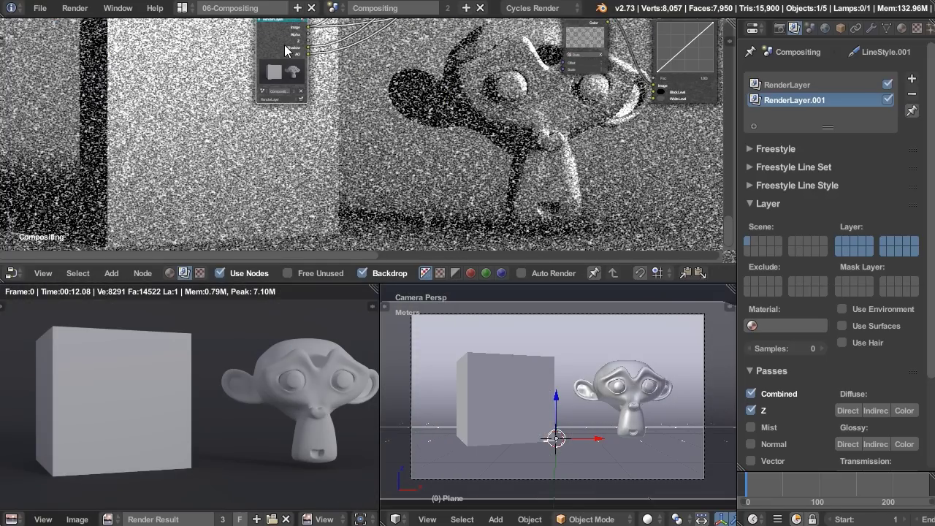
{"action": "left_click", "coordinate": [285, 45]}
{"action": "key", "text": "shift+d"}
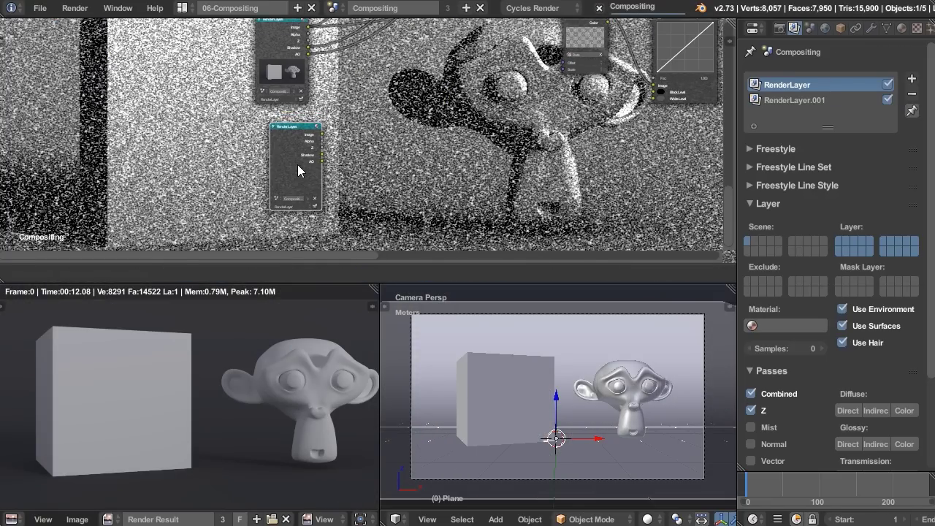
{"action": "left_click", "coordinate": [289, 209]}
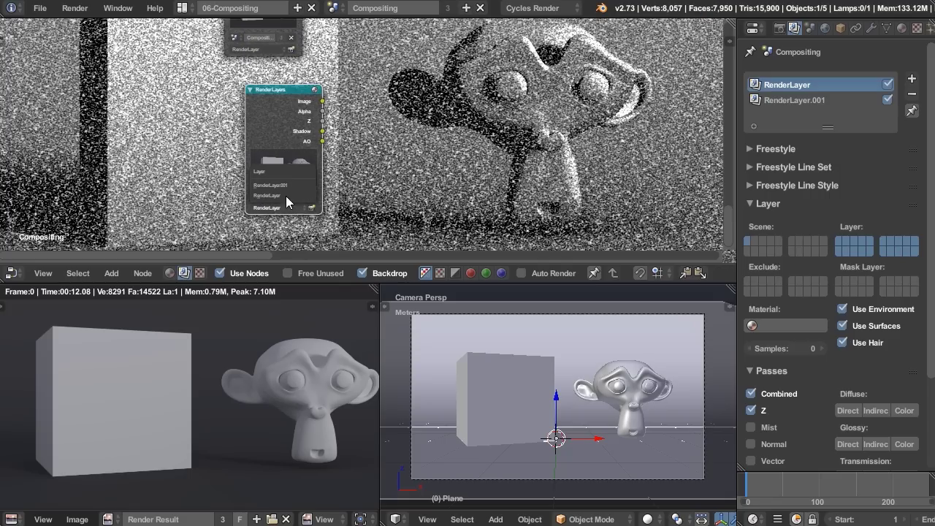
{"action": "left_click", "coordinate": [288, 183]}
{"action": "left_click", "coordinate": [298, 111], "text": "ctrl+shift"}
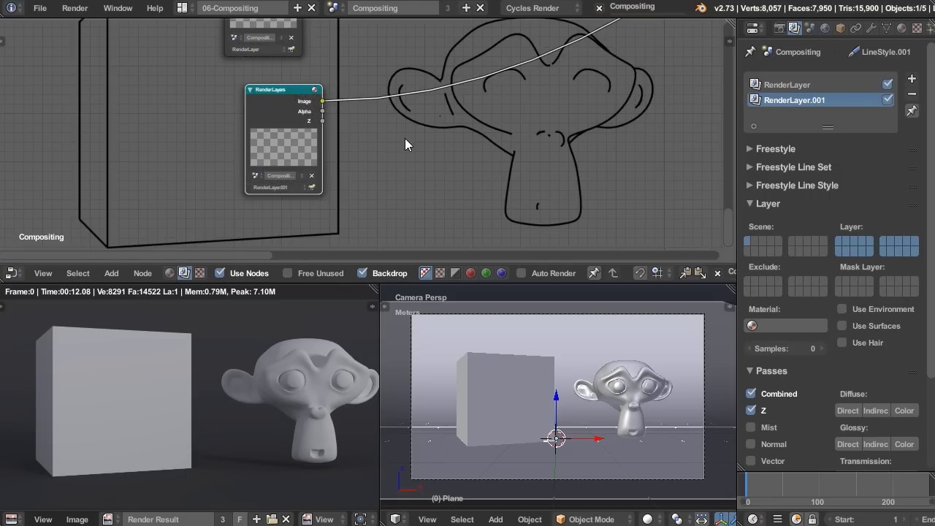
Line up the RenderLayer.001 node directly beneath the original Render Layers node and maximize the node editor.
{"action": "scroll", "coordinate": [405, 138], "scroll_direction": "down", "scroll_amount": 3}
{"action": "middle_click_drag", "start_coordinate": [296, 114], "coordinate": [315, 145]}
{"action": "left_click_drag", "start_coordinate": [315, 145], "coordinate": [294, 125]}
{"action": "middle_click_drag", "start_coordinate": [428, 121], "coordinate": [387, 153]}
{"action": "key", "text": "shift+space"}
{"action": "scroll", "coordinate": [582, 175], "scroll_direction": "down", "scroll_amount": 2}
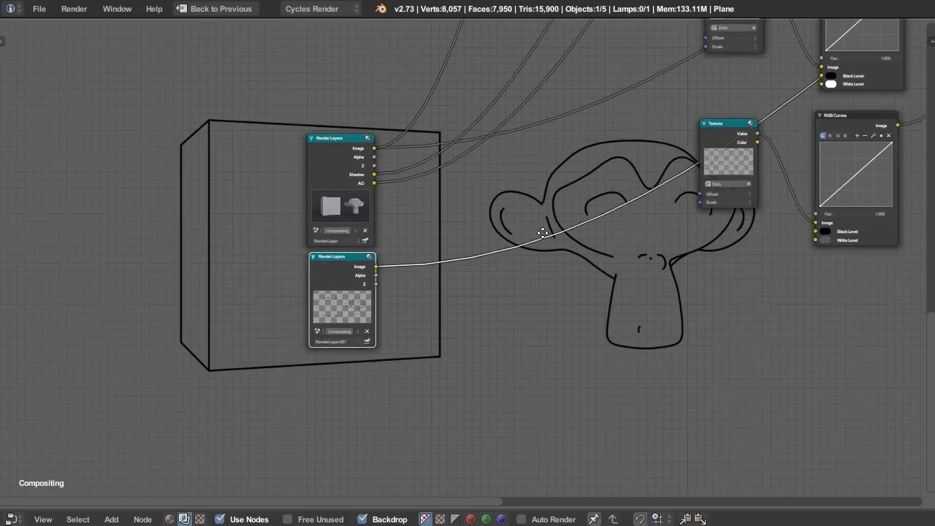
{"action": "middle_click_drag", "start_coordinate": [590, 244], "coordinate": [413, 222]}
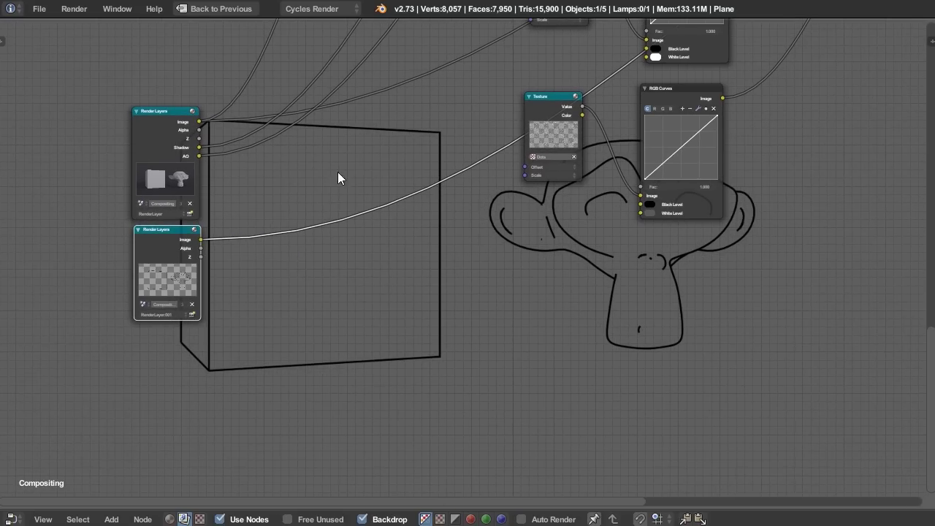
{"action": "scroll", "coordinate": [328, 325], "scroll_direction": "down", "scroll_amount": 1}
{"action": "middle_click_drag", "start_coordinate": [496, 239], "coordinate": [503, 257]}
Add a Filter node fed by the original Render Layers node's Image output and preview it in the Viewer.
{"action": "left_click", "coordinate": [117, 217], "text": "ctrl+shift"}
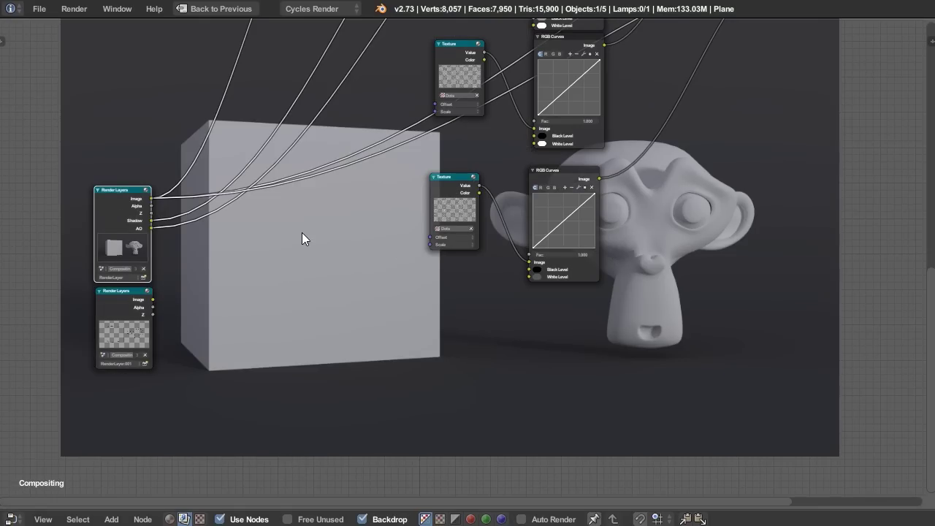
{"action": "key", "text": "shift+a"}
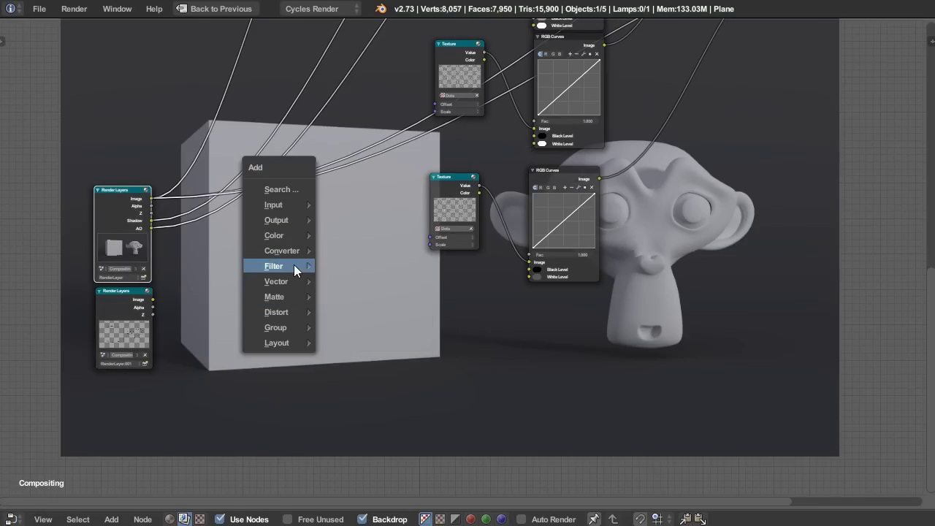
{"action": "mouse_move", "coordinate": [294, 266]}
{"action": "left_click", "coordinate": [379, 333]}
{"action": "left_click", "coordinate": [279, 255]}
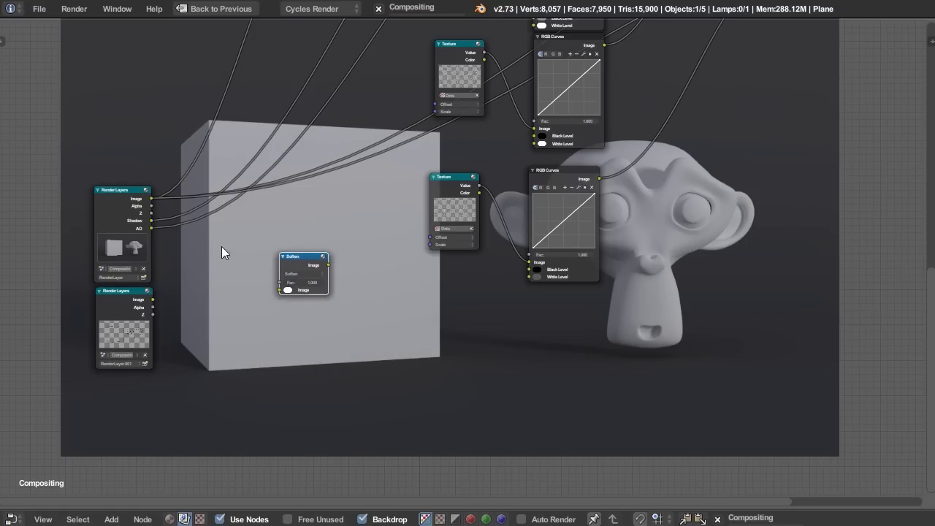
{"action": "scroll", "coordinate": [214, 241], "scroll_direction": "up", "scroll_amount": 3}
{"action": "left_click_drag", "start_coordinate": [134, 187], "coordinate": [297, 301]}
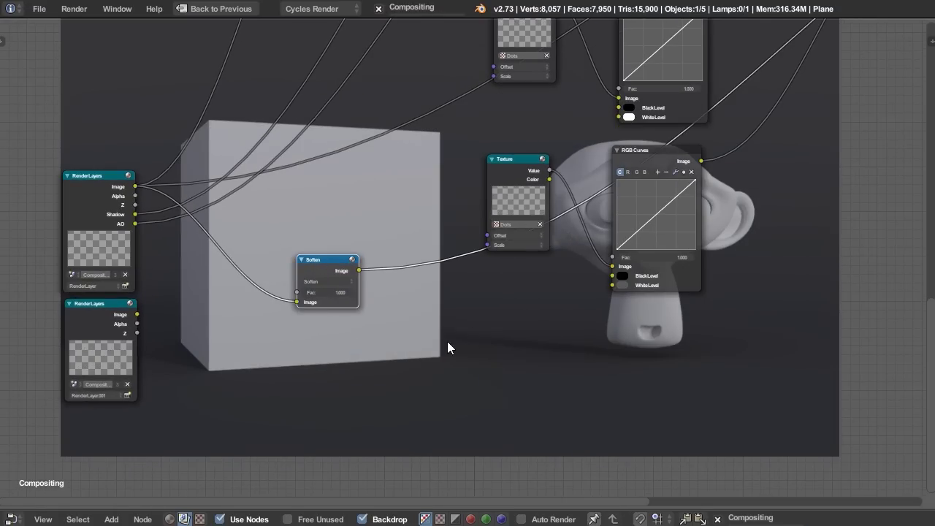
Change the Filter node's type to Sobel and nudge the node slightly closer to the Render Layers nodes.
{"action": "scroll", "coordinate": [438, 329], "scroll_direction": "up", "scroll_amount": 1}
{"action": "middle_click_drag", "start_coordinate": [432, 313], "coordinate": [592, 241]}
{"action": "scroll", "coordinate": [523, 230], "scroll_direction": "up", "scroll_amount": 1}
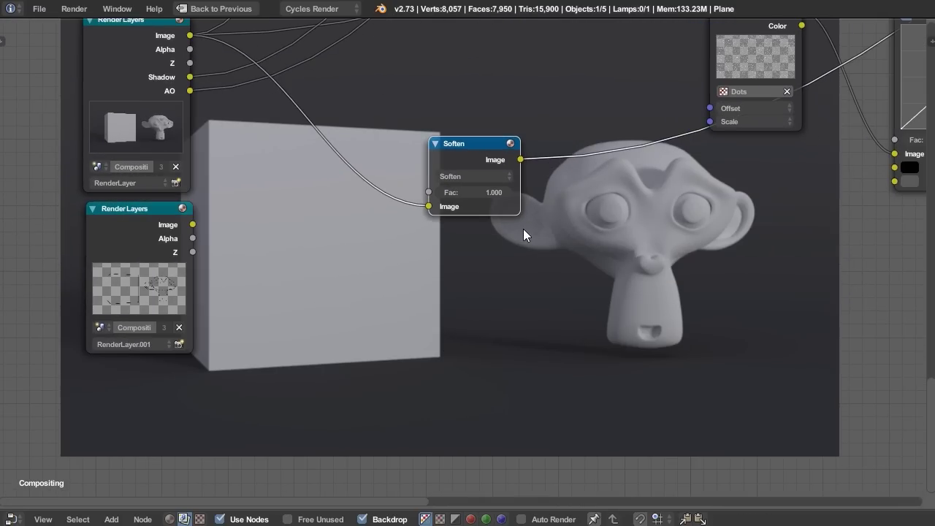
{"action": "left_click", "coordinate": [505, 176]}
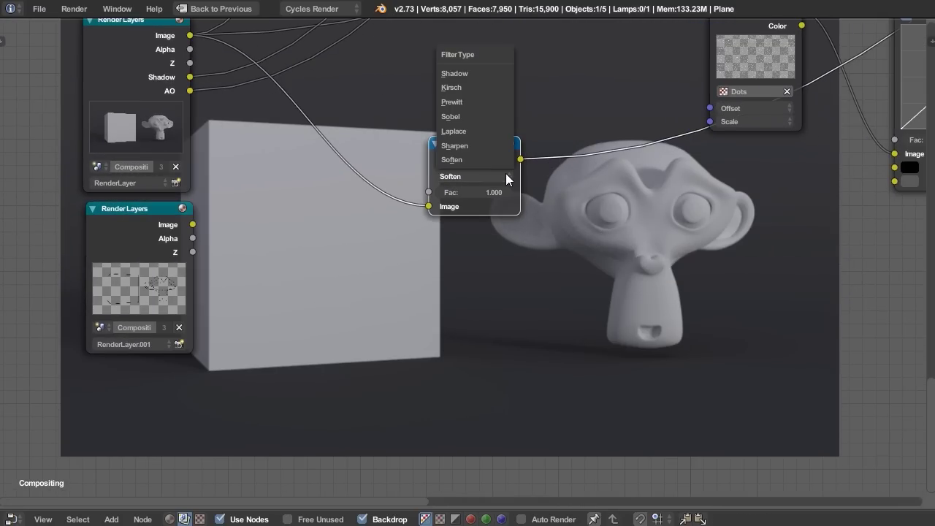
{"action": "left_click", "coordinate": [484, 116]}
{"action": "left_click_drag", "start_coordinate": [474, 148], "coordinate": [467, 141]}
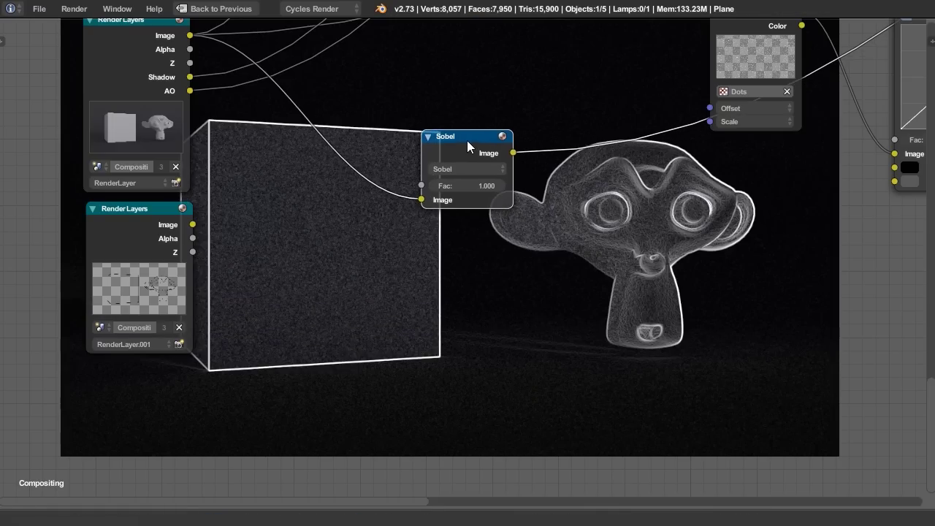
Add an Invert node after the Sobel filter, feed it the filter's Image output and send its result to the Viewer.
{"action": "middle_click_drag", "start_coordinate": [607, 241], "coordinate": [490, 252]}
{"action": "key", "text": "shift+a"}
{"action": "mouse_move", "coordinate": [520, 220]}
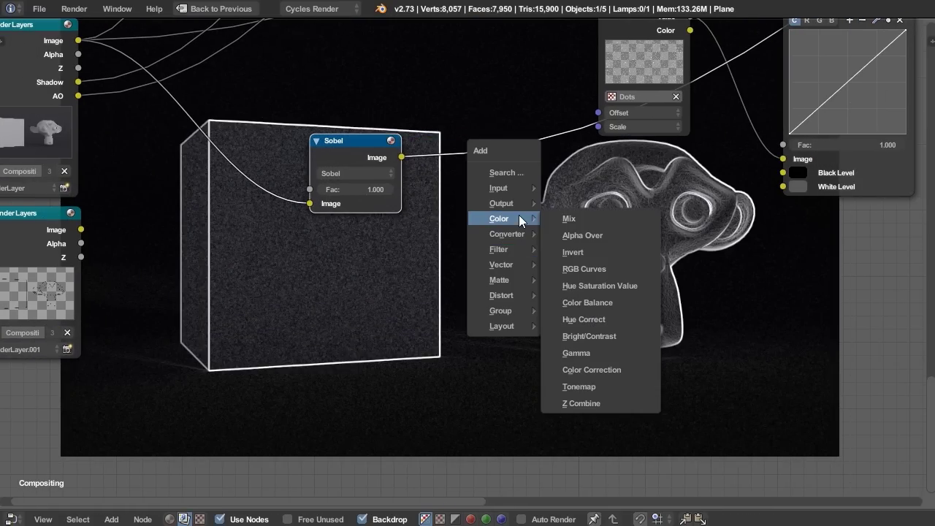
{"action": "left_click", "coordinate": [596, 250]}
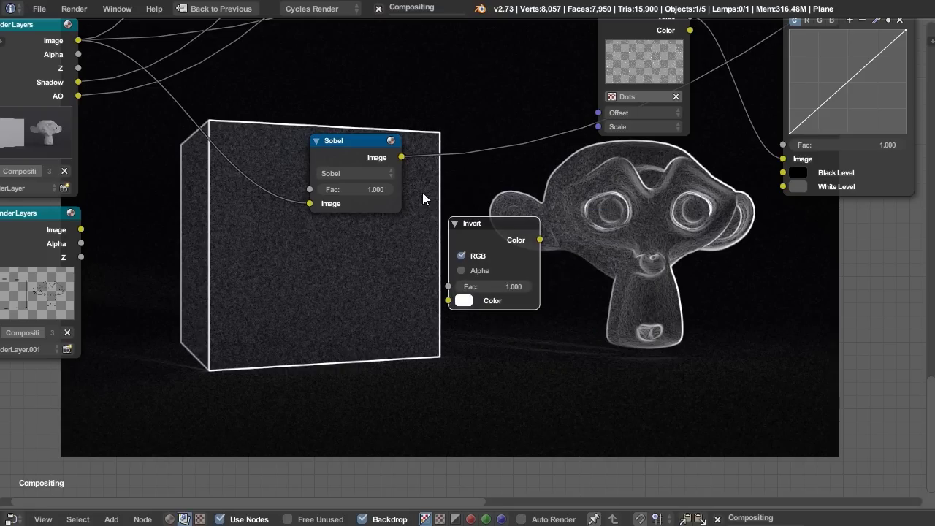
{"action": "left_click_drag", "start_coordinate": [402, 157], "coordinate": [447, 300]}
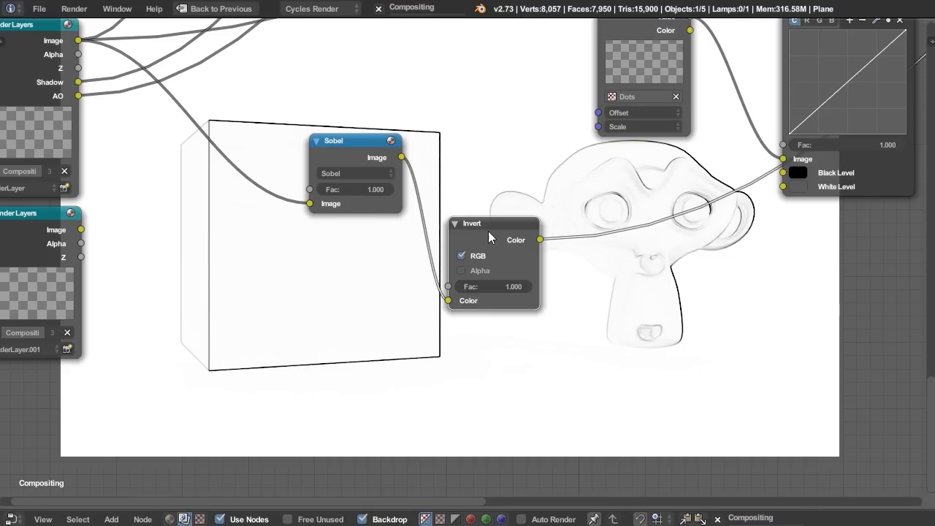
{"action": "scroll", "coordinate": [644, 294], "scroll_direction": "down", "scroll_amount": 3}
{"action": "middle_click_drag", "start_coordinate": [628, 277], "coordinate": [533, 219]}
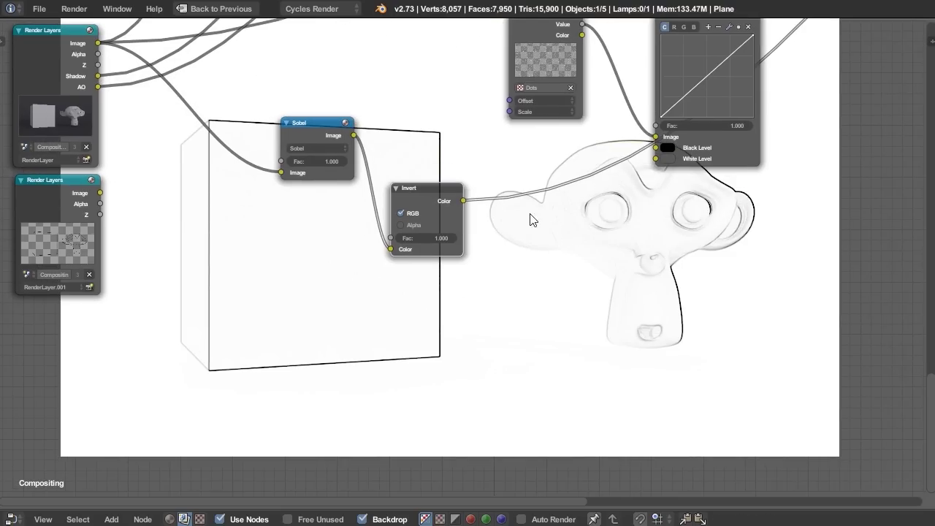
Nudge the Invert node closer to Sobel and insert a Soften Filter node between the Invert node and the Viewer.
{"action": "left_click_drag", "start_coordinate": [436, 198], "coordinate": [428, 189]}
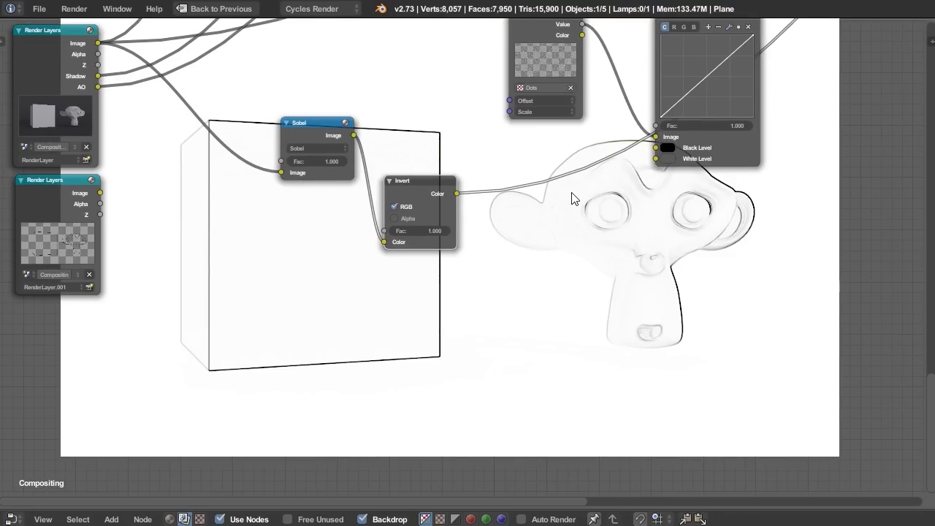
{"action": "middle_click_drag", "start_coordinate": [570, 198], "coordinate": [563, 200]}
{"action": "key", "text": "shift+a"}
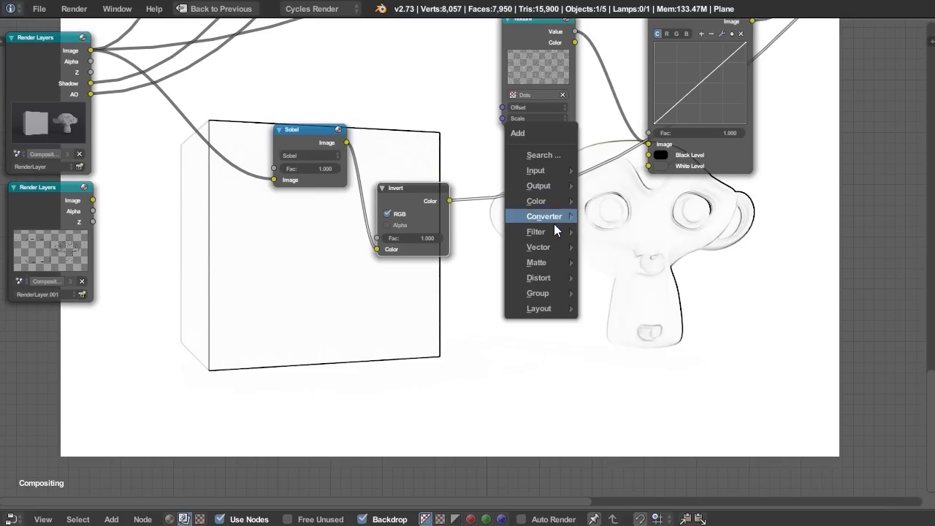
{"action": "mouse_move", "coordinate": [549, 231]}
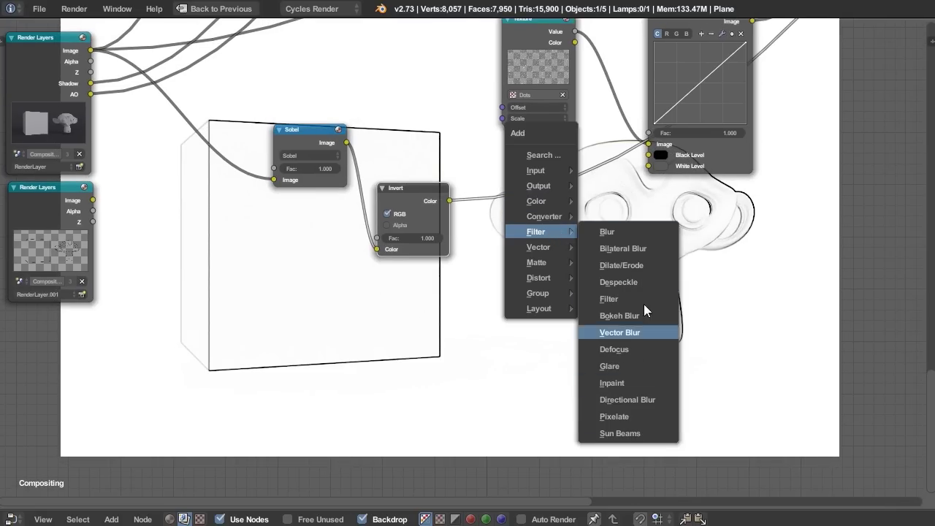
{"action": "left_click", "coordinate": [608, 299]}
{"action": "left_click", "coordinate": [502, 182]}
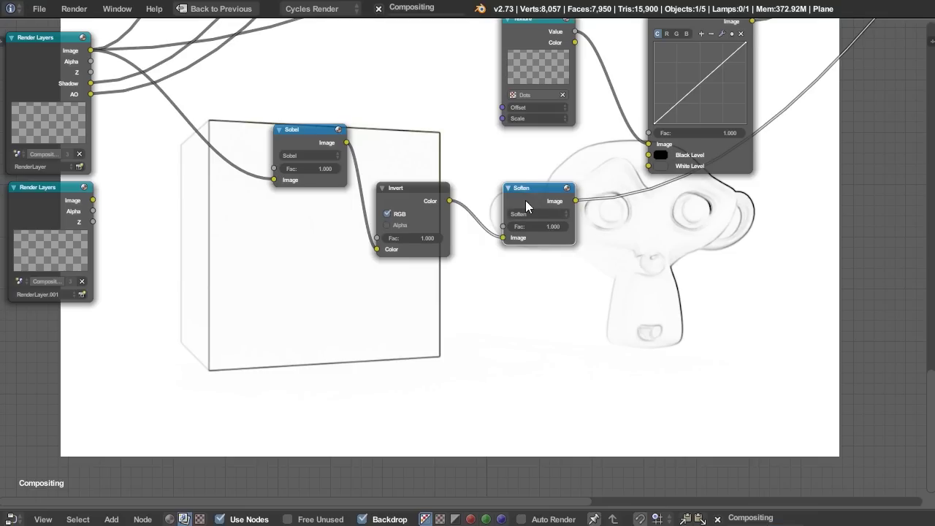
Set the Soften node's Fac to 0.75 and reposition the Soften and Invert nodes into a tidy descending chain.
{"action": "scroll", "coordinate": [532, 227], "scroll_direction": "up", "scroll_amount": 2}
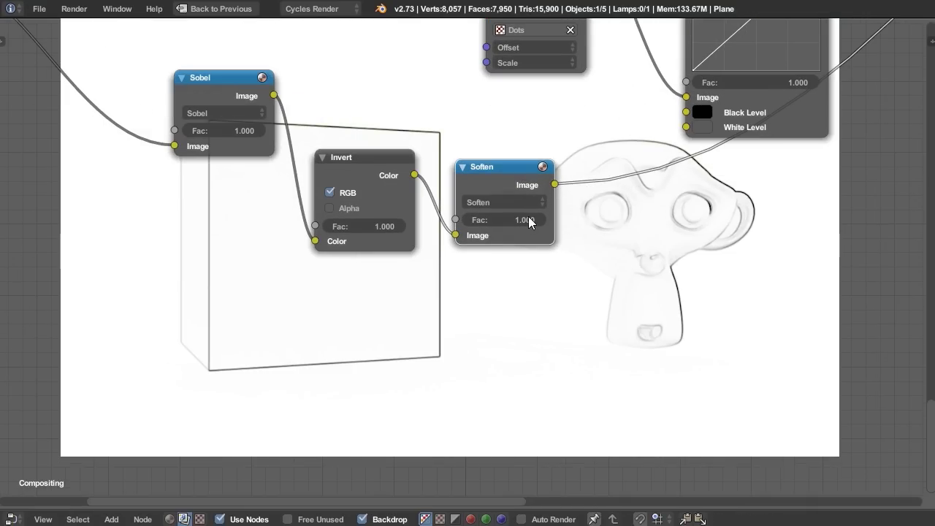
{"action": "left_click", "coordinate": [513, 220]}
{"action": "type", "text": ".75"}
{"action": "key", "text": "Return"}
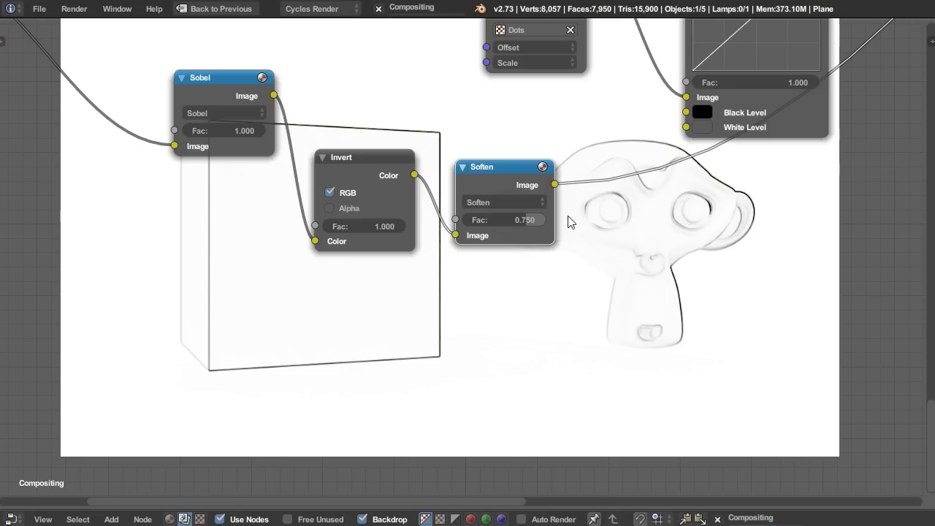
{"action": "left_click_drag", "start_coordinate": [490, 183], "coordinate": [467, 188]}
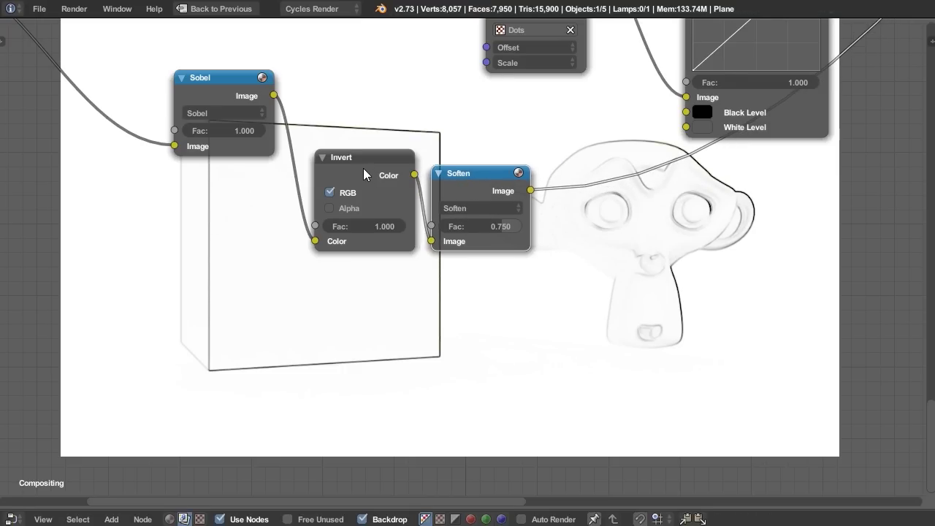
{"action": "left_click_drag", "start_coordinate": [363, 168], "coordinate": [344, 133]}
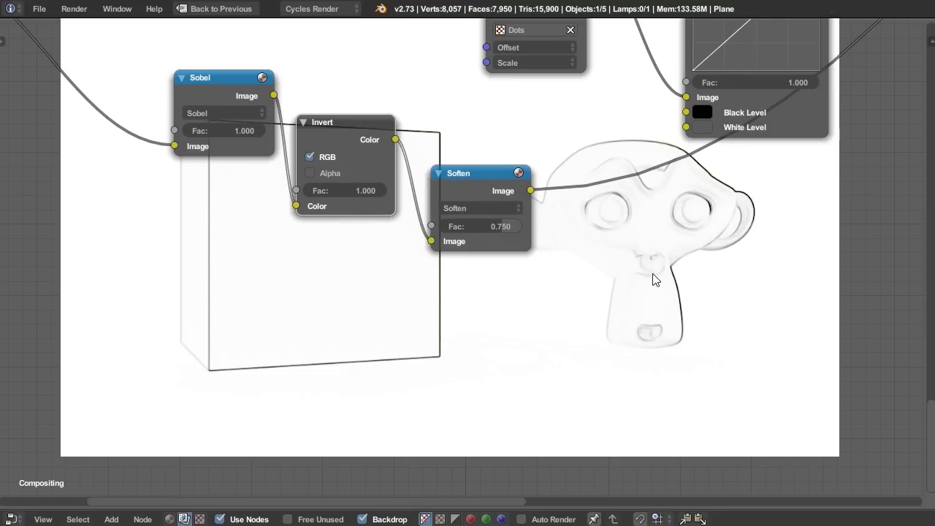
Insert a new Mix node on the link between the last stipple Mix node and the Viewer.
{"action": "middle_click_drag", "start_coordinate": [643, 269], "coordinate": [619, 290]}
{"action": "scroll", "coordinate": [528, 339], "scroll_direction": "down", "scroll_amount": 1}
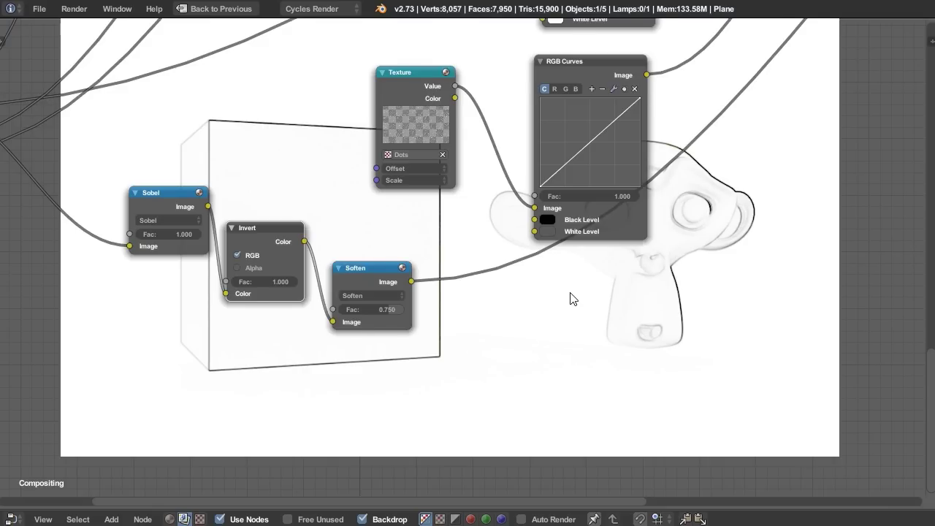
{"action": "scroll", "coordinate": [571, 298], "scroll_direction": "down", "scroll_amount": 1}
{"action": "scroll", "coordinate": [694, 145], "scroll_direction": "down", "scroll_amount": 1}
{"action": "middle_click_drag", "start_coordinate": [687, 169], "coordinate": [475, 328]}
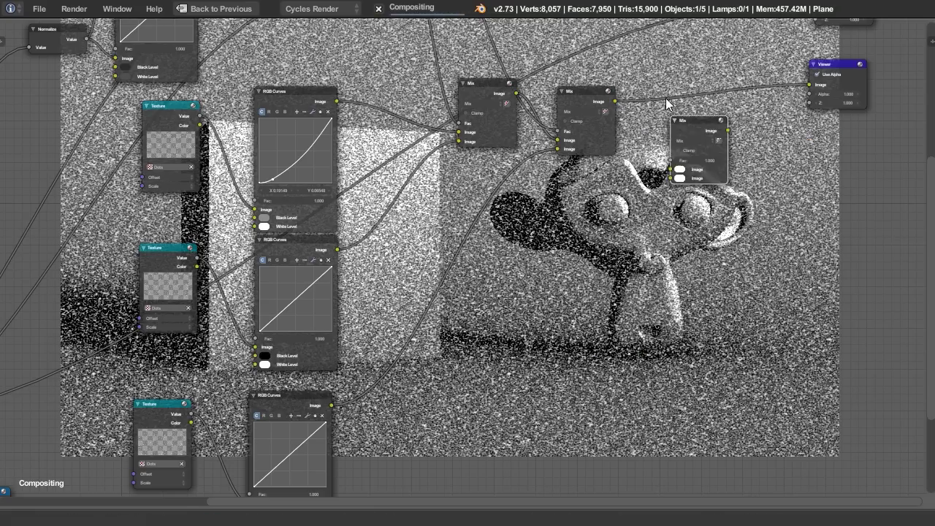
{"action": "left_click", "coordinate": [664, 86]}
Link the Soften node's Image output to the new Mix node's second Image input and set its blend type to Multiply.
{"action": "scroll", "coordinate": [654, 227], "scroll_direction": "down", "scroll_amount": 2}
{"action": "scroll", "coordinate": [595, 300], "scroll_direction": "down", "scroll_amount": 3}
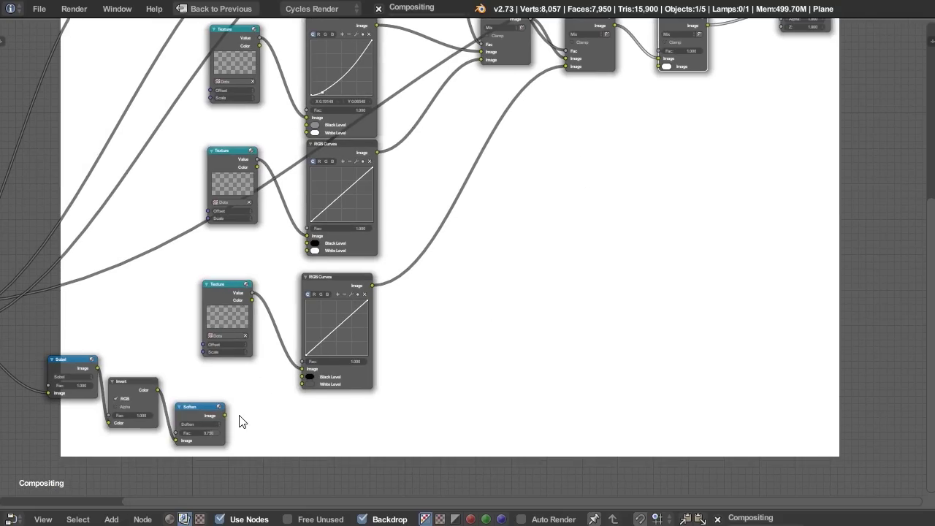
{"action": "left_click_drag", "start_coordinate": [225, 415], "coordinate": [658, 63]}
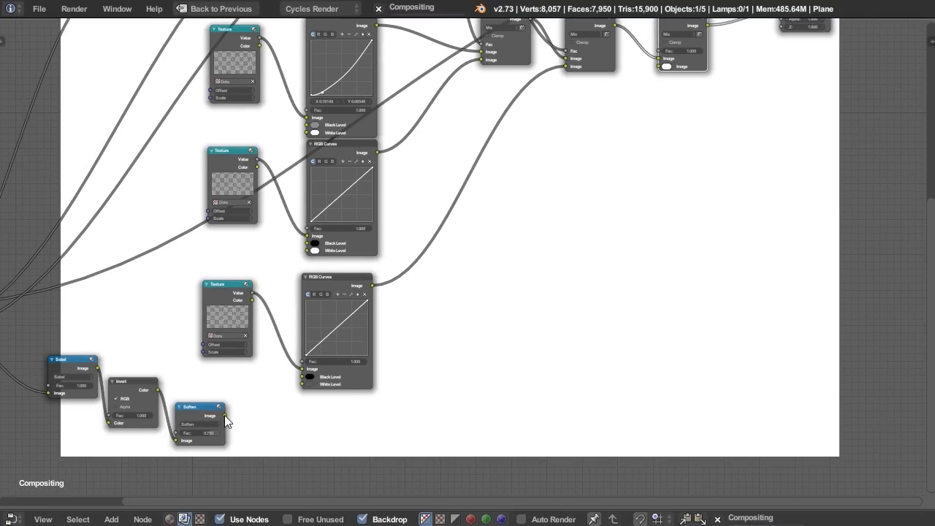
{"action": "left_click_drag", "start_coordinate": [225, 415], "coordinate": [663, 70]}
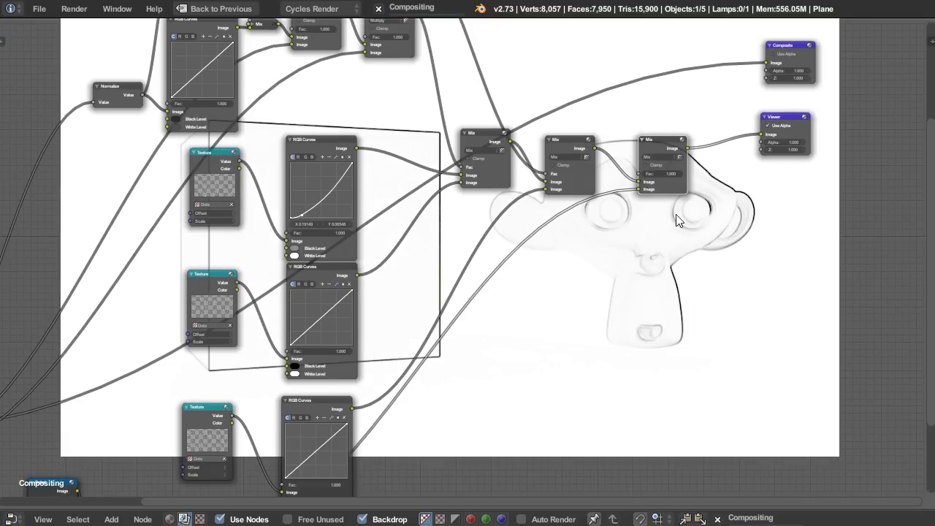
{"action": "scroll", "coordinate": [675, 214], "scroll_direction": "up", "scroll_amount": 2}
{"action": "left_click", "coordinate": [660, 145]}
{"action": "left_click", "coordinate": [656, 175]}
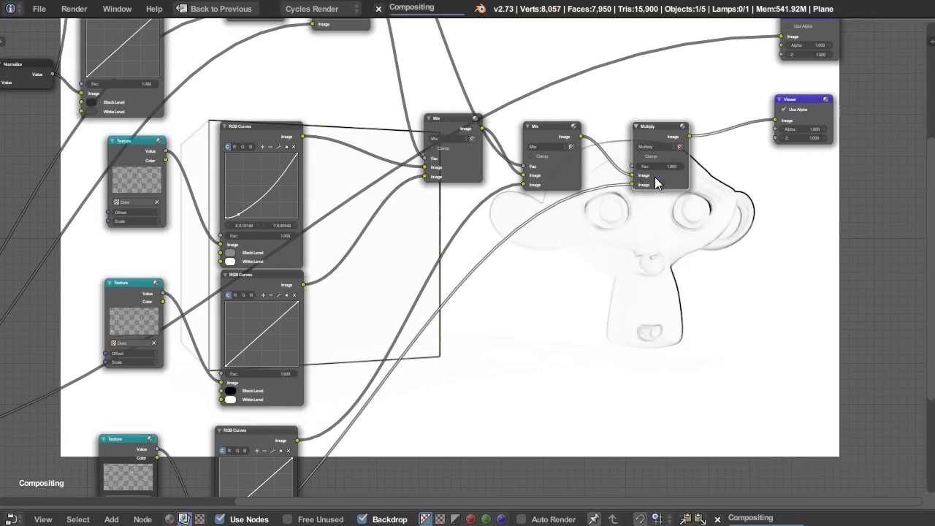
Examine the Sobel outlines over the stipple in the backdrop and review the render layer and filter nodes.
{"action": "scroll", "coordinate": [599, 348], "scroll_direction": "down", "scroll_amount": 2}
{"action": "middle_click_drag", "start_coordinate": [606, 283], "coordinate": [772, 87]}
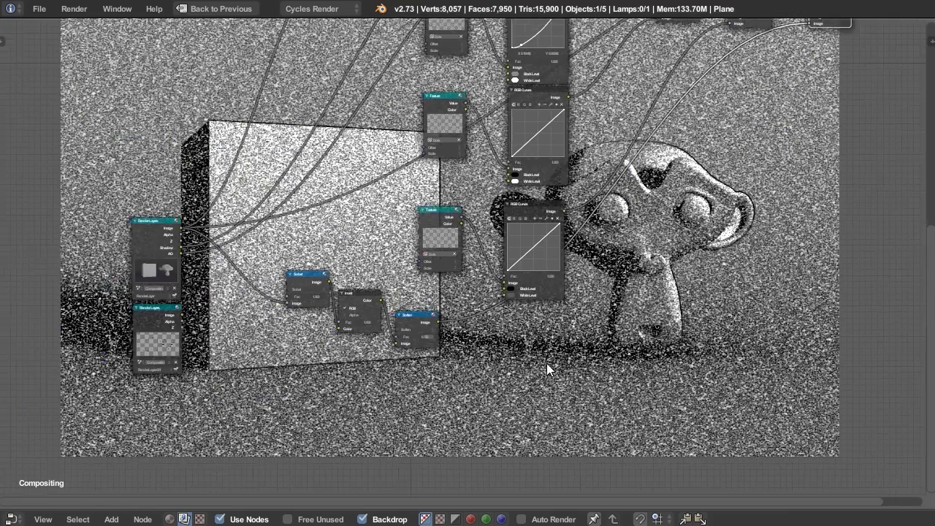
{"action": "scroll", "coordinate": [521, 351], "scroll_direction": "up", "scroll_amount": 7}
{"action": "middle_click_drag", "start_coordinate": [540, 336], "coordinate": [756, 325]}
{"action": "scroll", "coordinate": [662, 340], "scroll_direction": "up", "scroll_amount": 4}
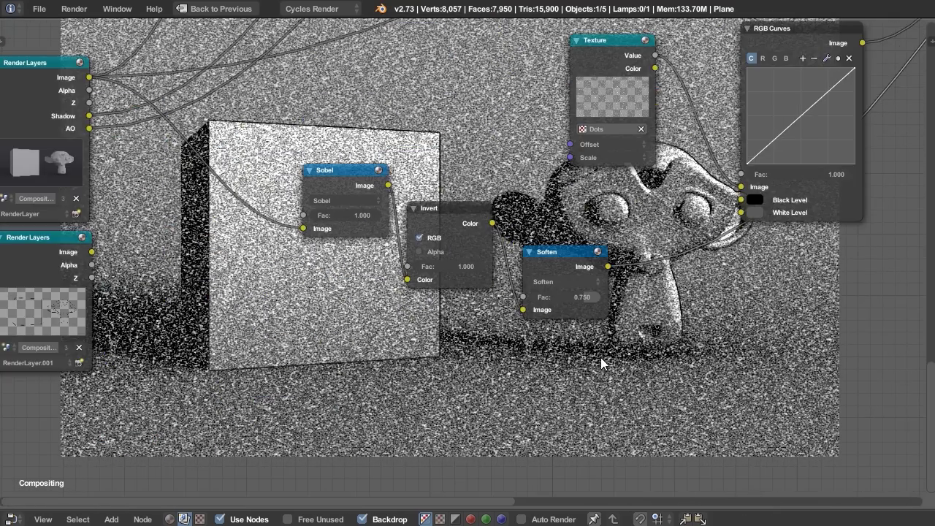
{"action": "middle_click_drag", "start_coordinate": [593, 356], "coordinate": [870, 356]}
{"action": "middle_click_drag", "start_coordinate": [679, 332], "coordinate": [626, 275]}
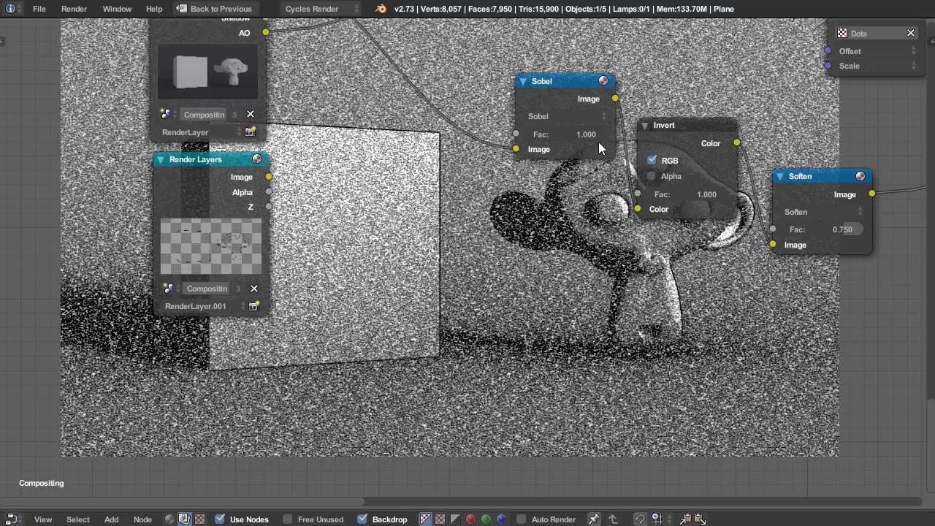
{"action": "mouse_move", "coordinate": [598, 142]}
{"action": "left_mouse_down"}
{"action": "mouse_move", "coordinate": [559, 141]}
{"action": "mouse_move", "coordinate": [608, 137]}
{"action": "left_mouse_up"}
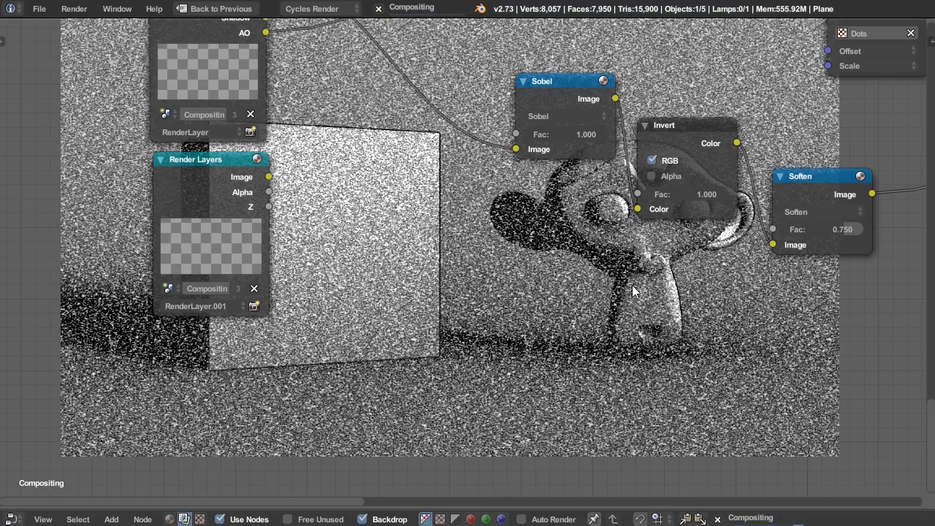
{"action": "middle_click_drag", "start_coordinate": [633, 291], "coordinate": [355, 333]}
{"action": "scroll", "coordinate": [571, 290], "scroll_direction": "down", "scroll_amount": 2}
{"action": "scroll", "coordinate": [795, 233], "scroll_direction": "down", "scroll_amount": 1}
{"action": "middle_click_drag", "start_coordinate": [795, 233], "coordinate": [523, 377]}
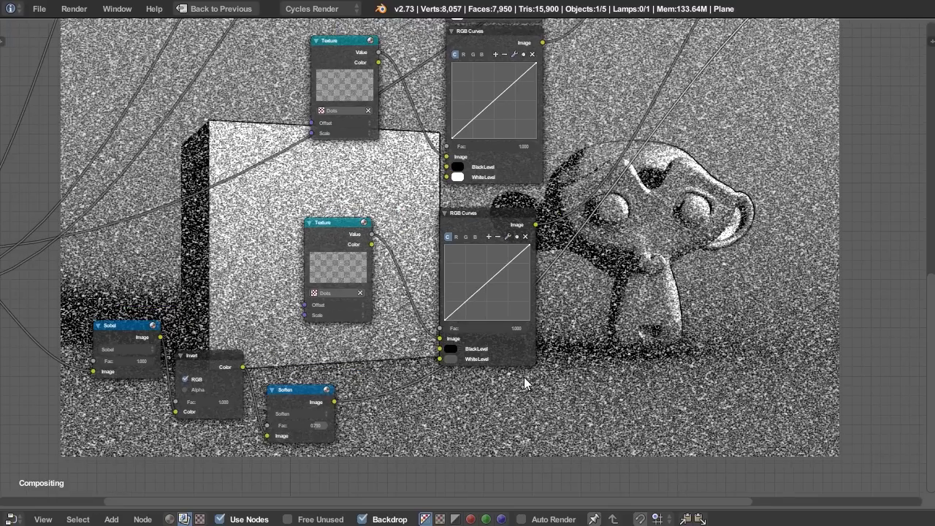
{"action": "scroll", "coordinate": [697, 259], "scroll_direction": "down", "scroll_amount": 2}
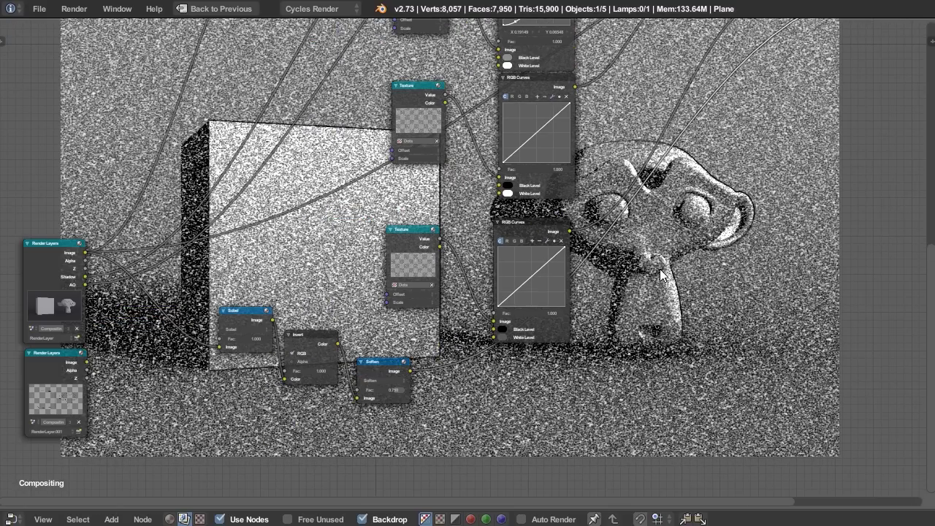
Insert a Mix node between the Soften node and the final Multiply node, shift it clear of Soften, and set it to Multiply.
{"action": "key", "text": "shift+a"}
{"action": "mouse_move", "coordinate": [661, 289]}
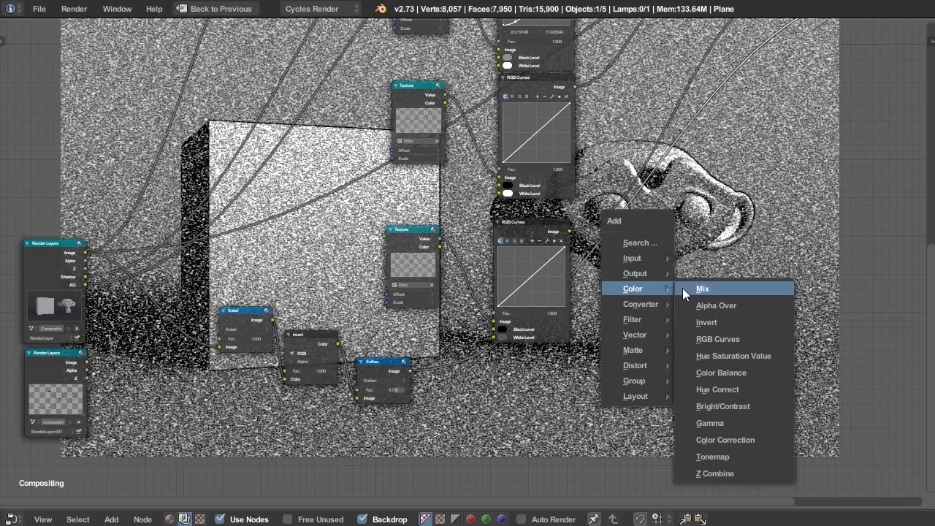
{"action": "left_click", "coordinate": [702, 289]}
{"action": "left_click", "coordinate": [456, 365]}
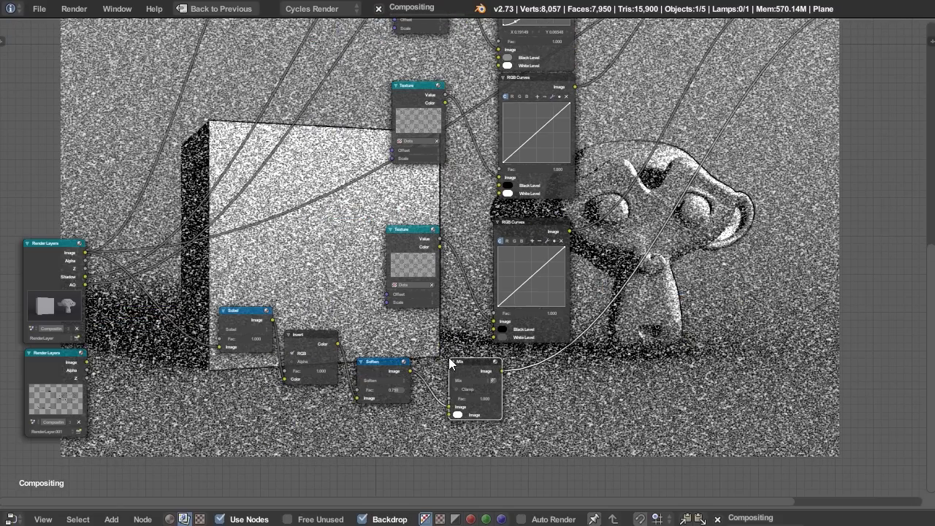
{"action": "left_click_drag", "start_coordinate": [466, 366], "coordinate": [538, 379]}
{"action": "left_click", "coordinate": [546, 395]}
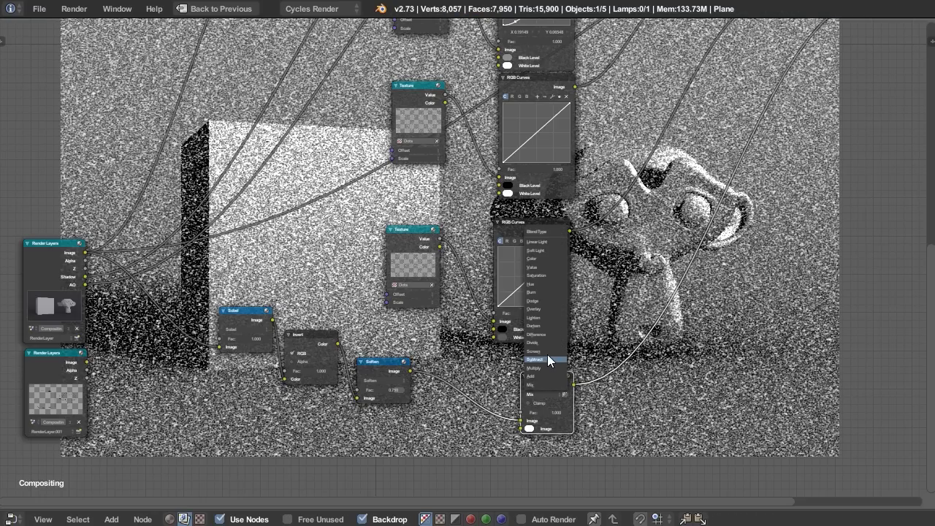
{"action": "left_click", "coordinate": [539, 368]}
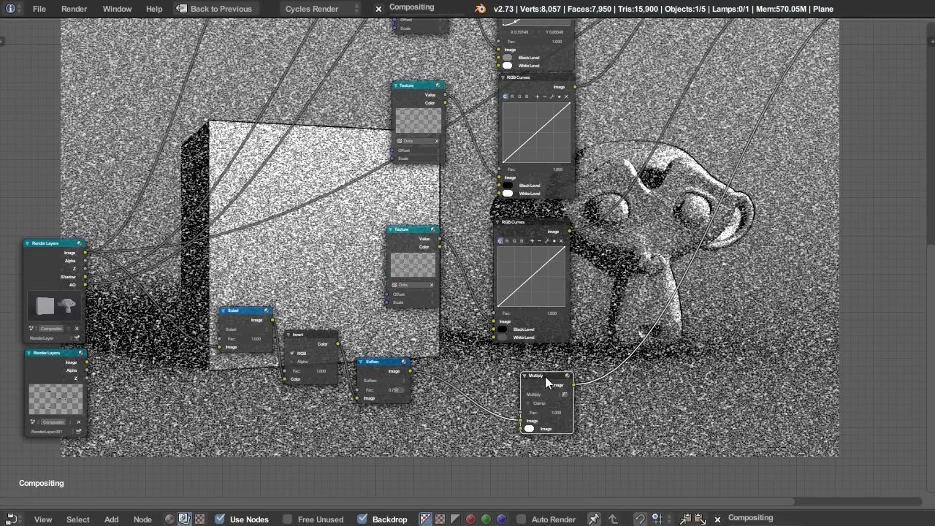
Feed the RenderLayer.001 Image output into the new Multiply node's second Image input and make the node include the alpha of that image.
{"action": "left_click_drag", "start_coordinate": [87, 363], "coordinate": [522, 429]}
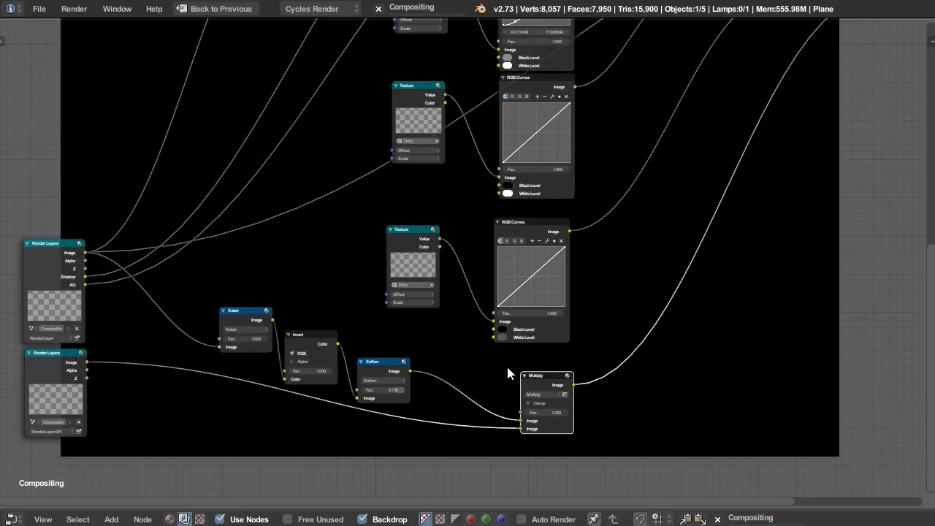
{"action": "scroll", "coordinate": [509, 374], "scroll_direction": "up", "scroll_amount": 2}
{"action": "middle_click_drag", "start_coordinate": [575, 433], "coordinate": [623, 333]}
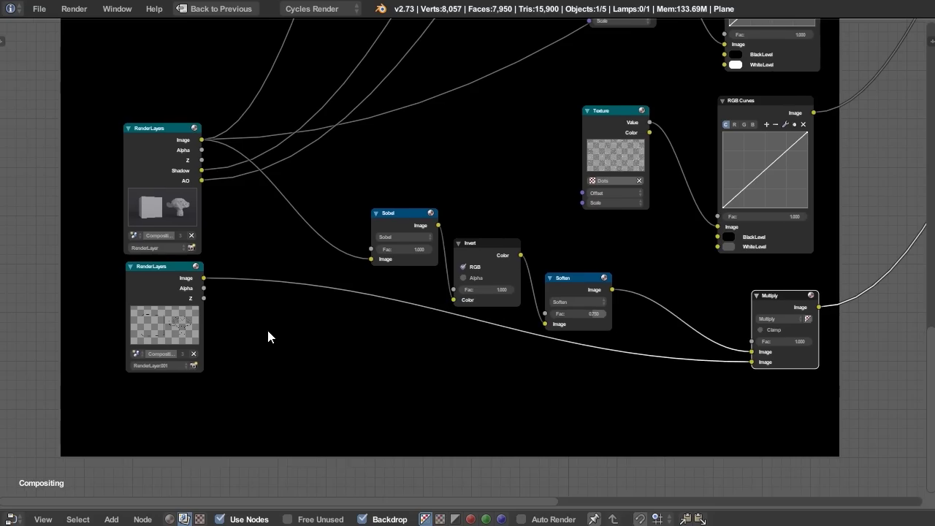
{"action": "middle_click_drag", "start_coordinate": [283, 320], "coordinate": [209, 324]}
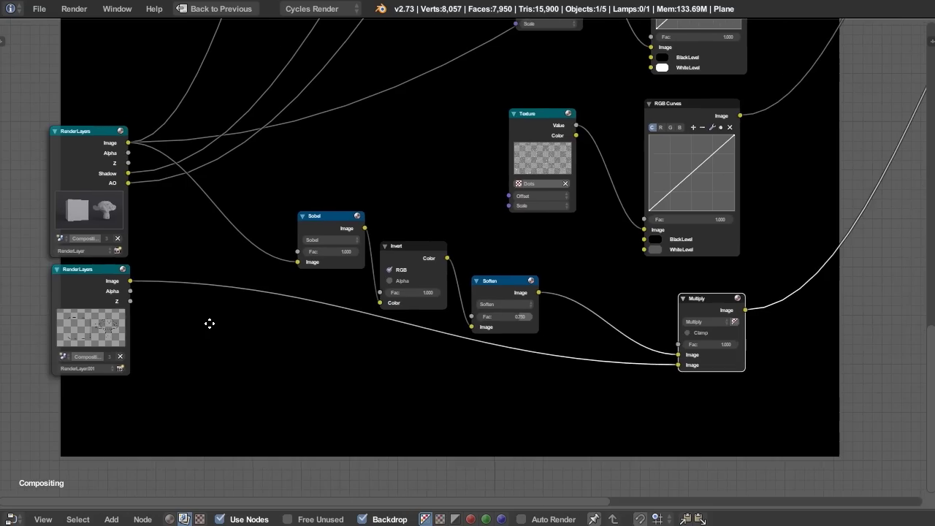
{"action": "left_click", "coordinate": [733, 321]}
Link the final Multiply node's Image output to the Composite node's Image input.
{"action": "middle_click_drag", "start_coordinate": [716, 303], "coordinate": [713, 326]}
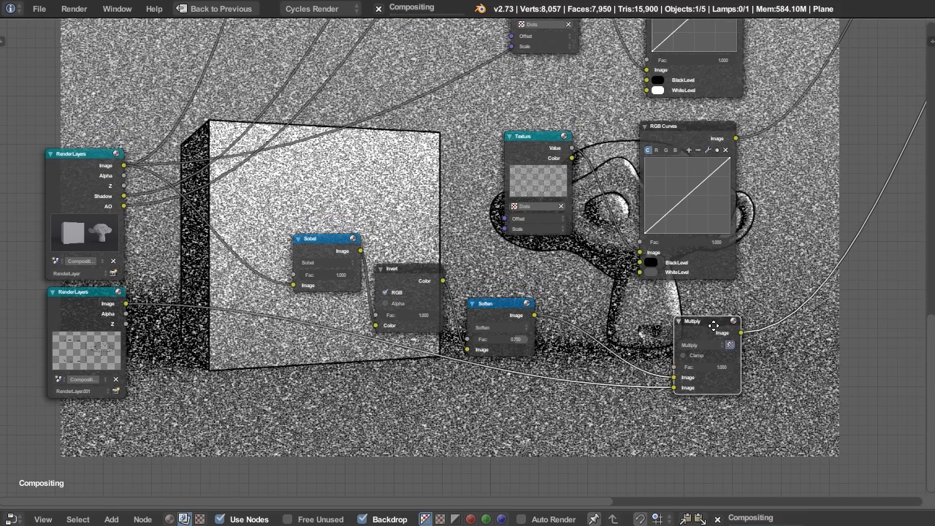
{"action": "scroll", "coordinate": [715, 326], "scroll_direction": "down", "scroll_amount": 3}
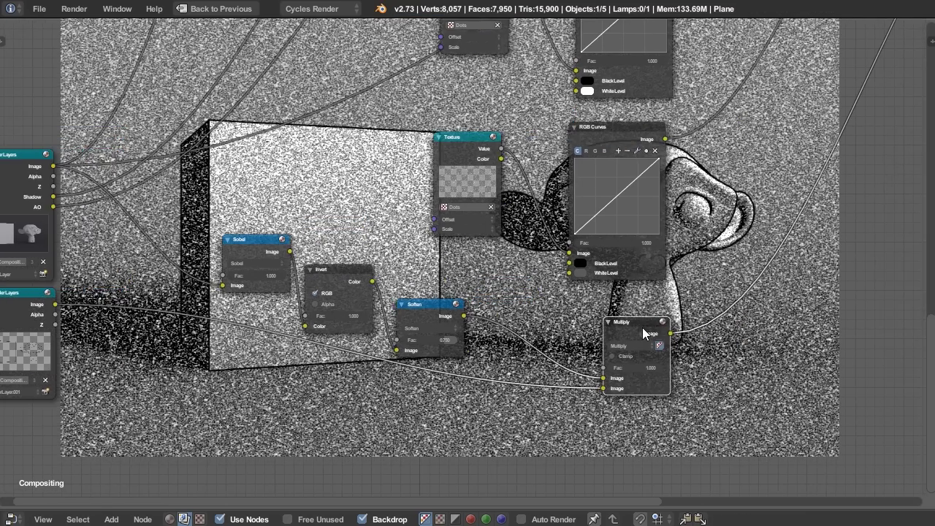
{"action": "scroll", "coordinate": [650, 317], "scroll_direction": "down", "scroll_amount": 3}
{"action": "middle_click_drag", "start_coordinate": [618, 182], "coordinate": [363, 360]}
{"action": "scroll", "coordinate": [668, 245], "scroll_direction": "up", "scroll_amount": 3}
{"action": "left_click", "coordinate": [630, 196]}
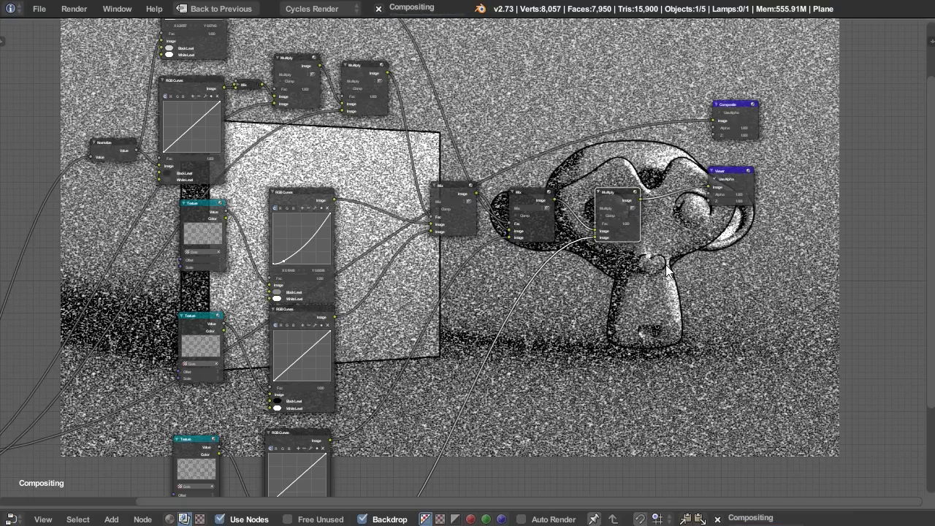
{"action": "left_click_drag", "start_coordinate": [643, 200], "coordinate": [713, 121]}
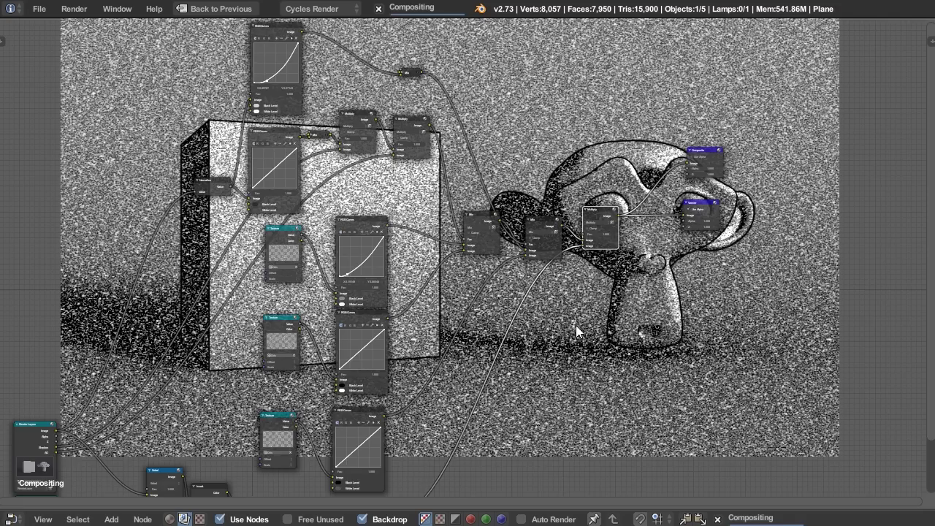
Fine-tune the White Level brightness of the lower RGB Curves node fed by the Normalize node.
{"action": "middle_click_drag", "start_coordinate": [575, 325], "coordinate": [711, 325]}
{"action": "scroll", "coordinate": [538, 338], "scroll_direction": "up", "scroll_amount": 6}
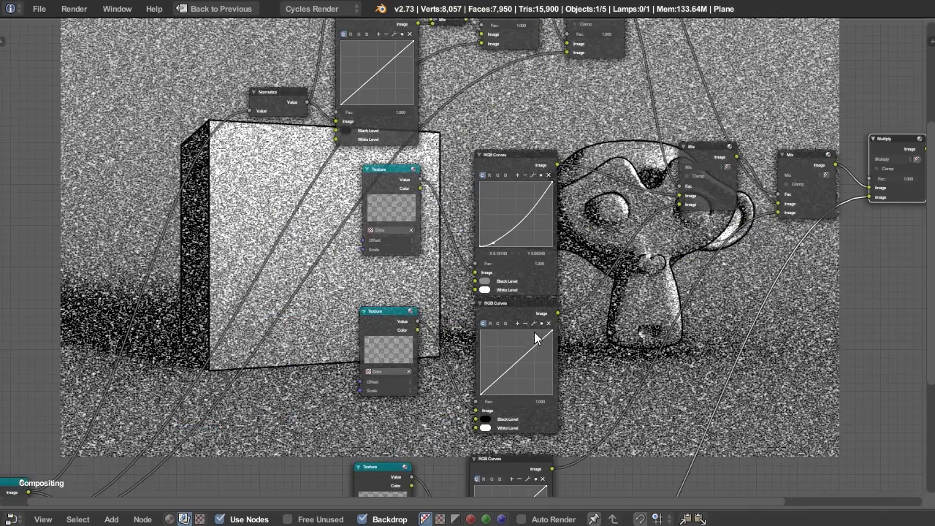
{"action": "middle_click_drag", "start_coordinate": [538, 336], "coordinate": [850, 407]}
{"action": "scroll", "coordinate": [659, 345], "scroll_direction": "up", "scroll_amount": 3}
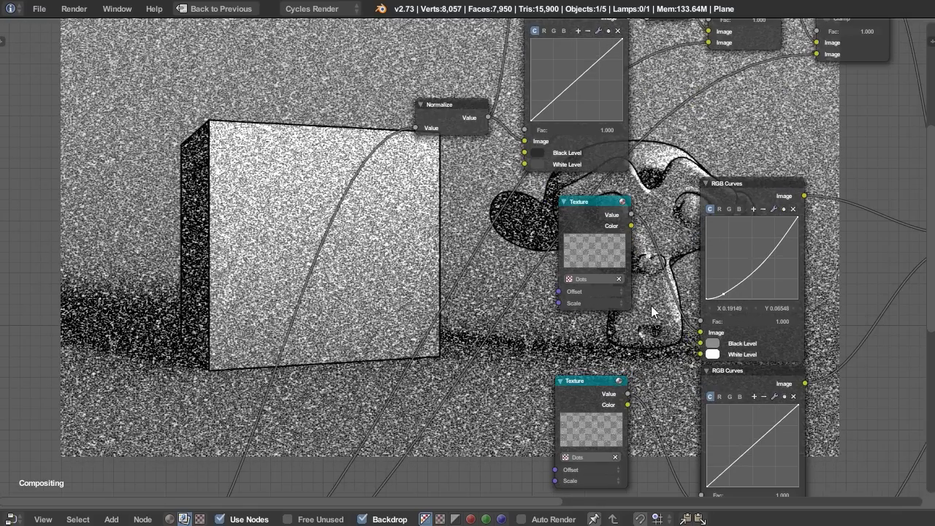
{"action": "middle_click_drag", "start_coordinate": [651, 306], "coordinate": [807, 387]}
{"action": "left_click", "coordinate": [697, 248]}
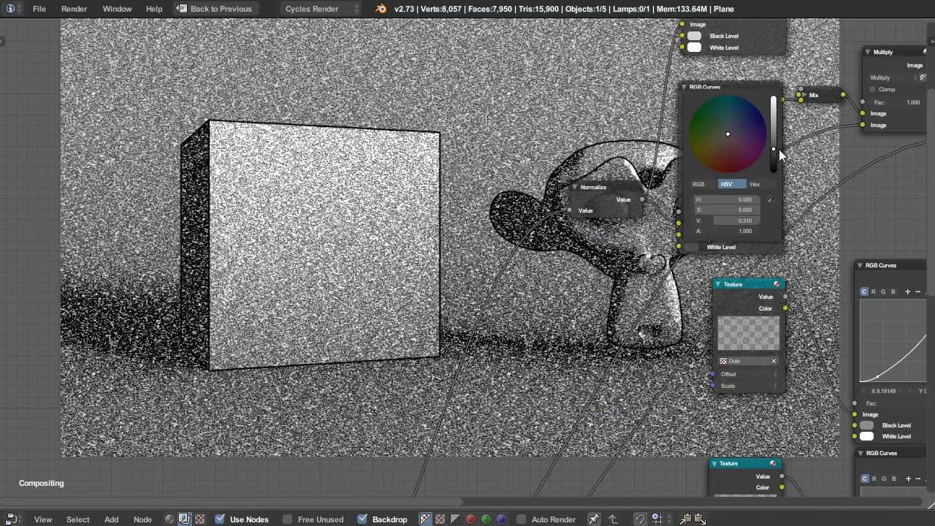
{"action": "left_click_drag", "start_coordinate": [778, 149], "coordinate": [776, 148]}
{"action": "scroll", "coordinate": [544, 391], "scroll_direction": "down", "scroll_amount": 1}
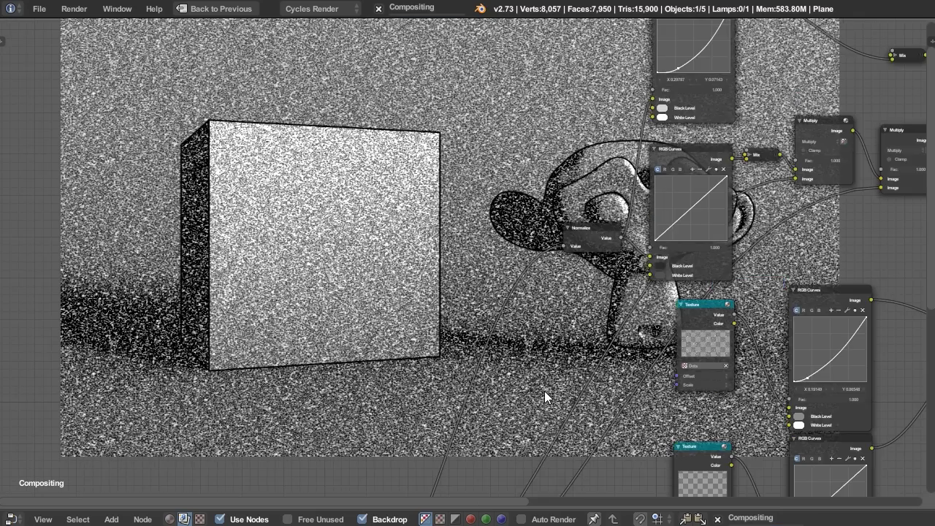
Tidy the node tree by moving the upper Render Layers node higher and the lower Render Layers node toward the bottom Multiply node.
{"action": "scroll", "coordinate": [545, 392], "scroll_direction": "down", "scroll_amount": 5}
{"action": "middle_click_drag", "start_coordinate": [572, 392], "coordinate": [364, 249]}
{"action": "middle_click_drag", "start_coordinate": [239, 398], "coordinate": [279, 363]}
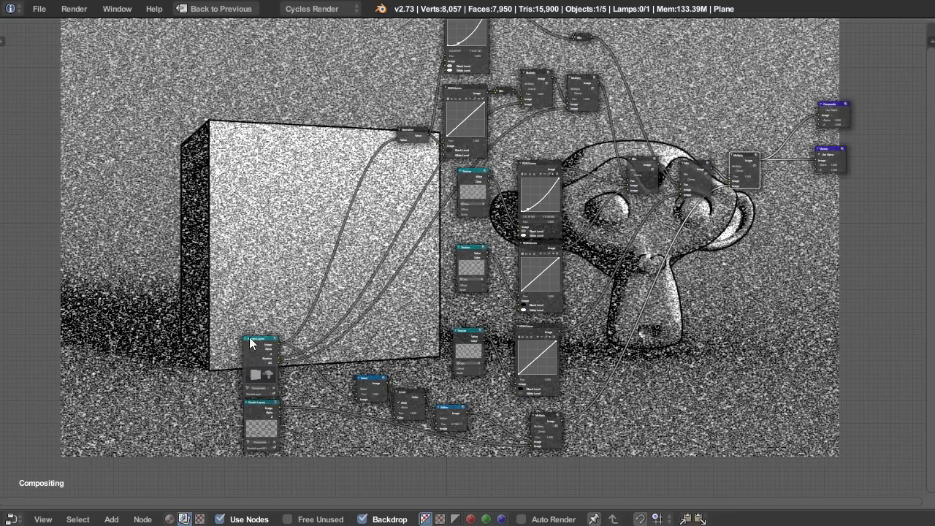
{"action": "left_click_drag", "start_coordinate": [251, 343], "coordinate": [242, 203]}
{"action": "left_click_drag", "start_coordinate": [263, 409], "coordinate": [450, 463]}
{"action": "scroll", "coordinate": [682, 394], "scroll_direction": "down", "scroll_amount": 1}
{"action": "middle_click_drag", "start_coordinate": [682, 393], "coordinate": [466, 373]}
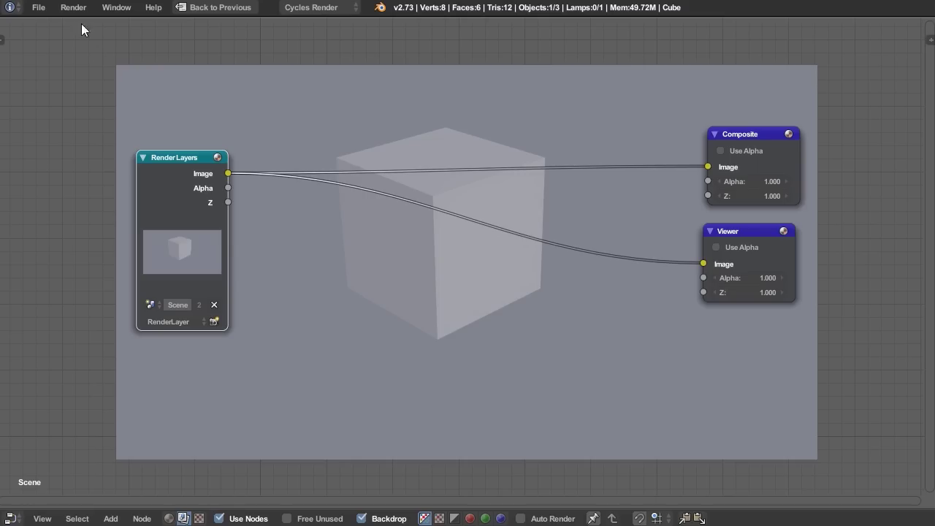
Append the Stipple Paint node group from the NodeTree section of StippleProdct.blend into the cube scene.
{"action": "left_click", "coordinate": [40, 9]}
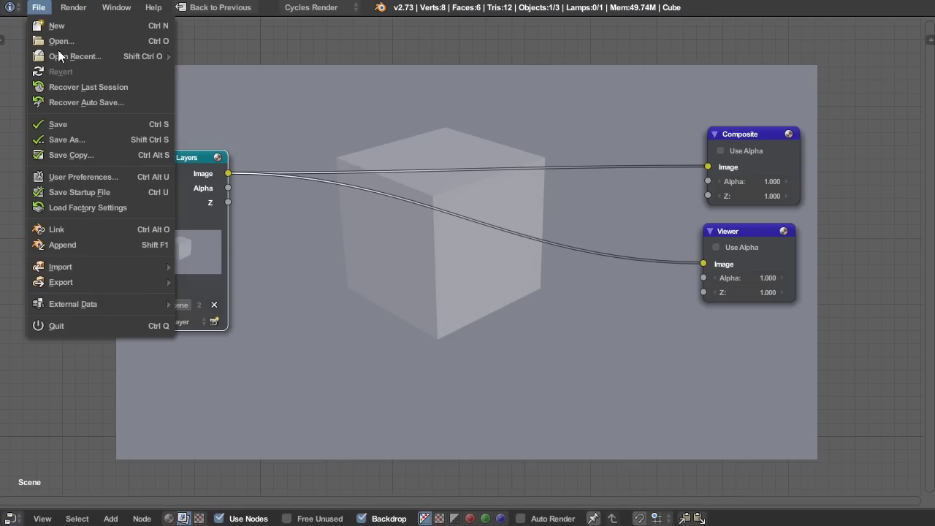
{"action": "left_click", "coordinate": [92, 245]}
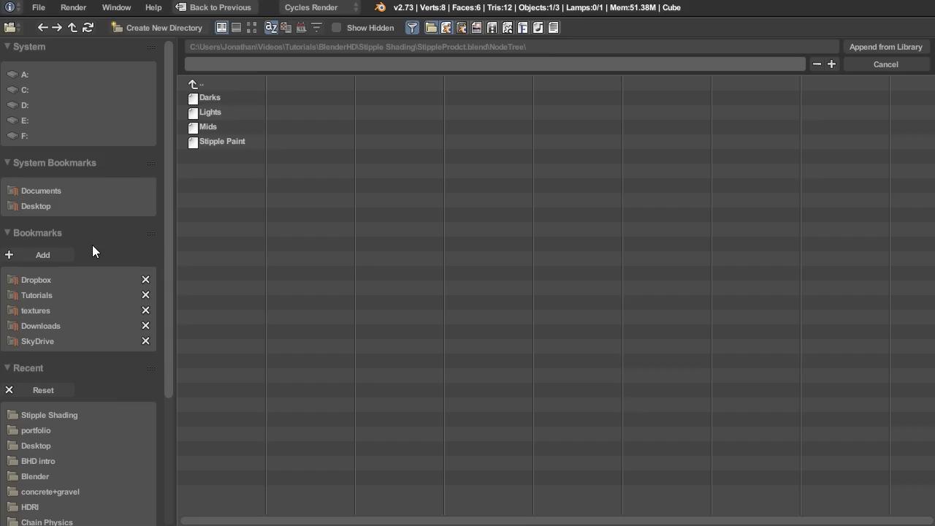
{"action": "left_click", "coordinate": [212, 84]}
{"action": "left_click", "coordinate": [220, 199]}
{"action": "left_click", "coordinate": [220, 141]}
{"action": "left_click", "coordinate": [891, 46]}
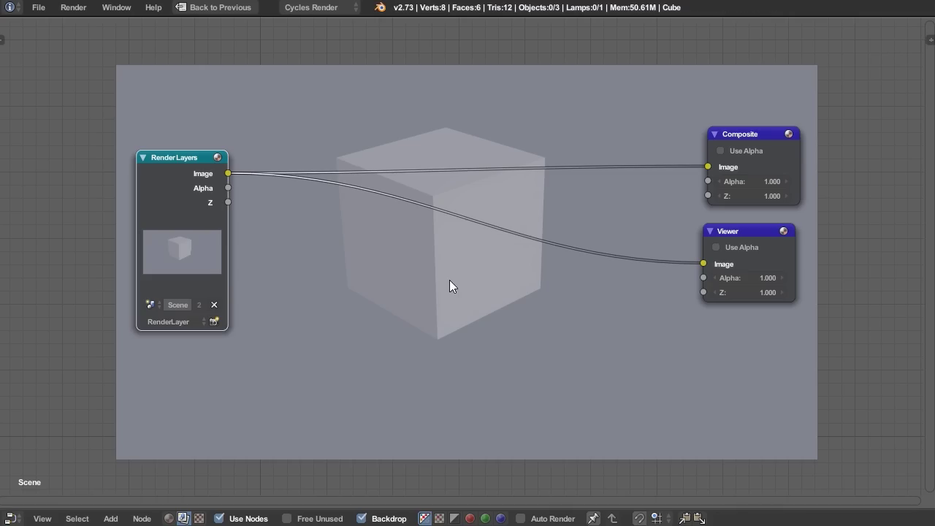
Insert the Stipple Paint group on the link between Render Layers and Viewer, and widen the node until its setting names are readable.
{"action": "key", "text": "shift+a"}
{"action": "left_click", "coordinate": [513, 376]}
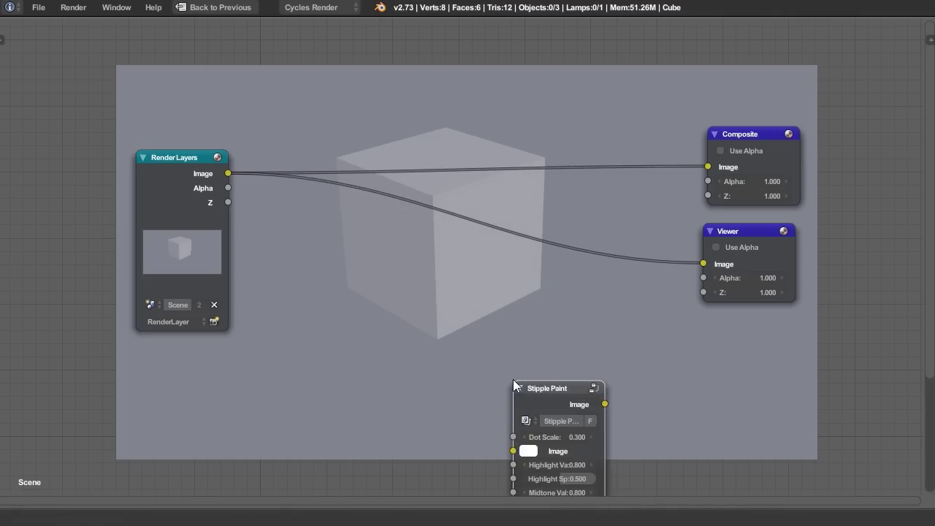
{"action": "left_click", "coordinate": [426, 213]}
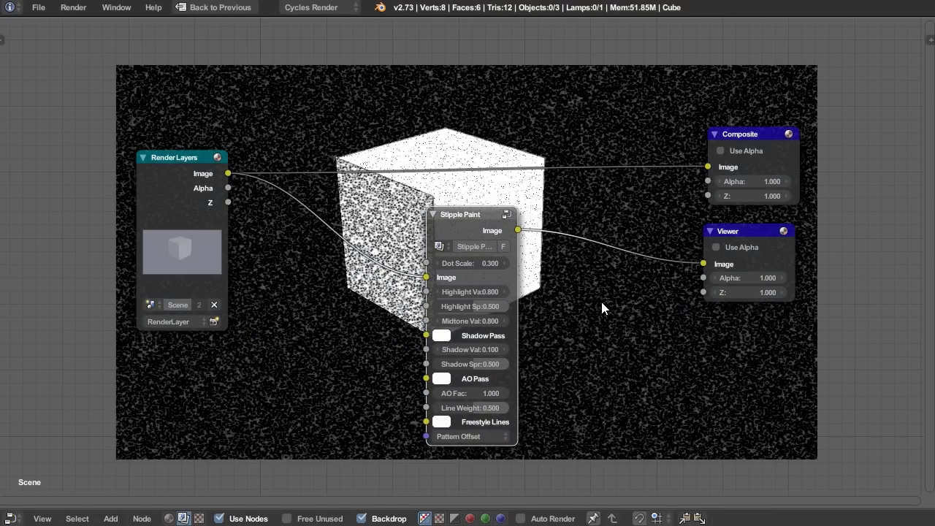
{"action": "middle_click_drag", "start_coordinate": [601, 302], "coordinate": [684, 268]}
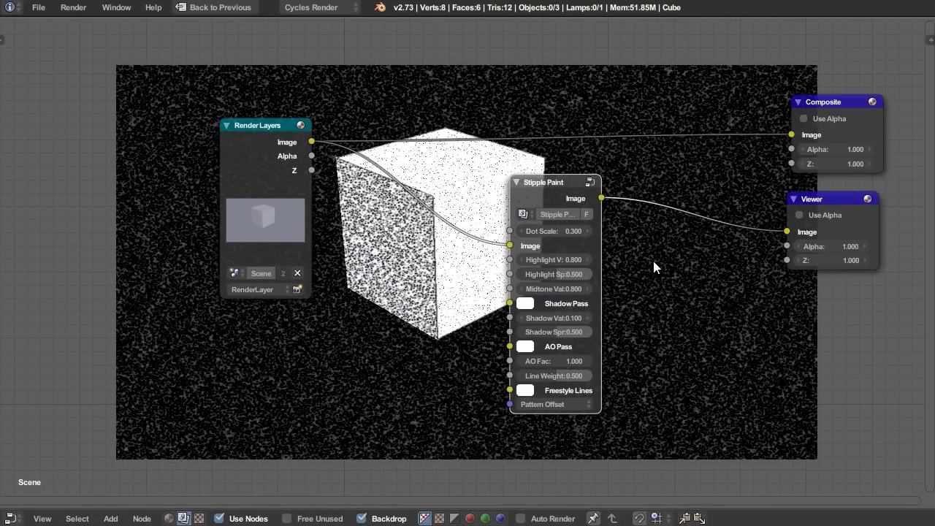
{"action": "left_click_drag", "start_coordinate": [597, 235], "coordinate": [642, 231]}
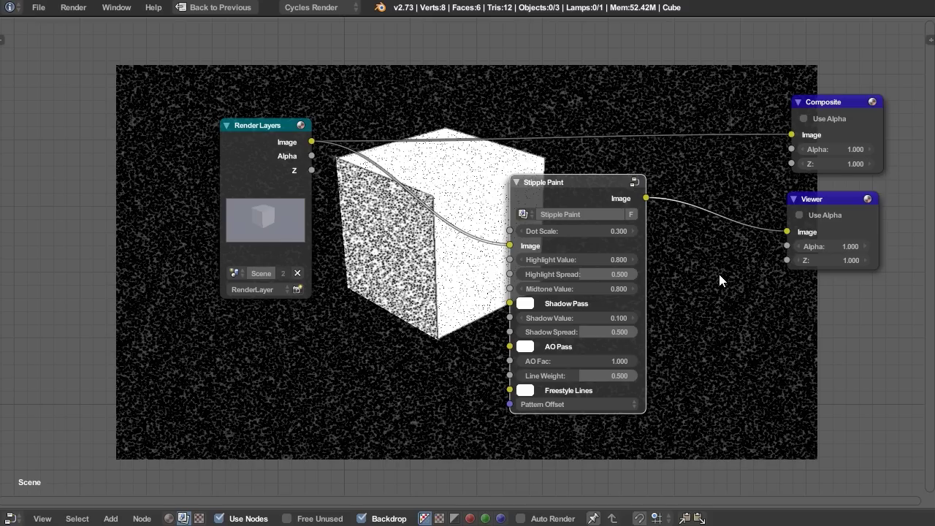